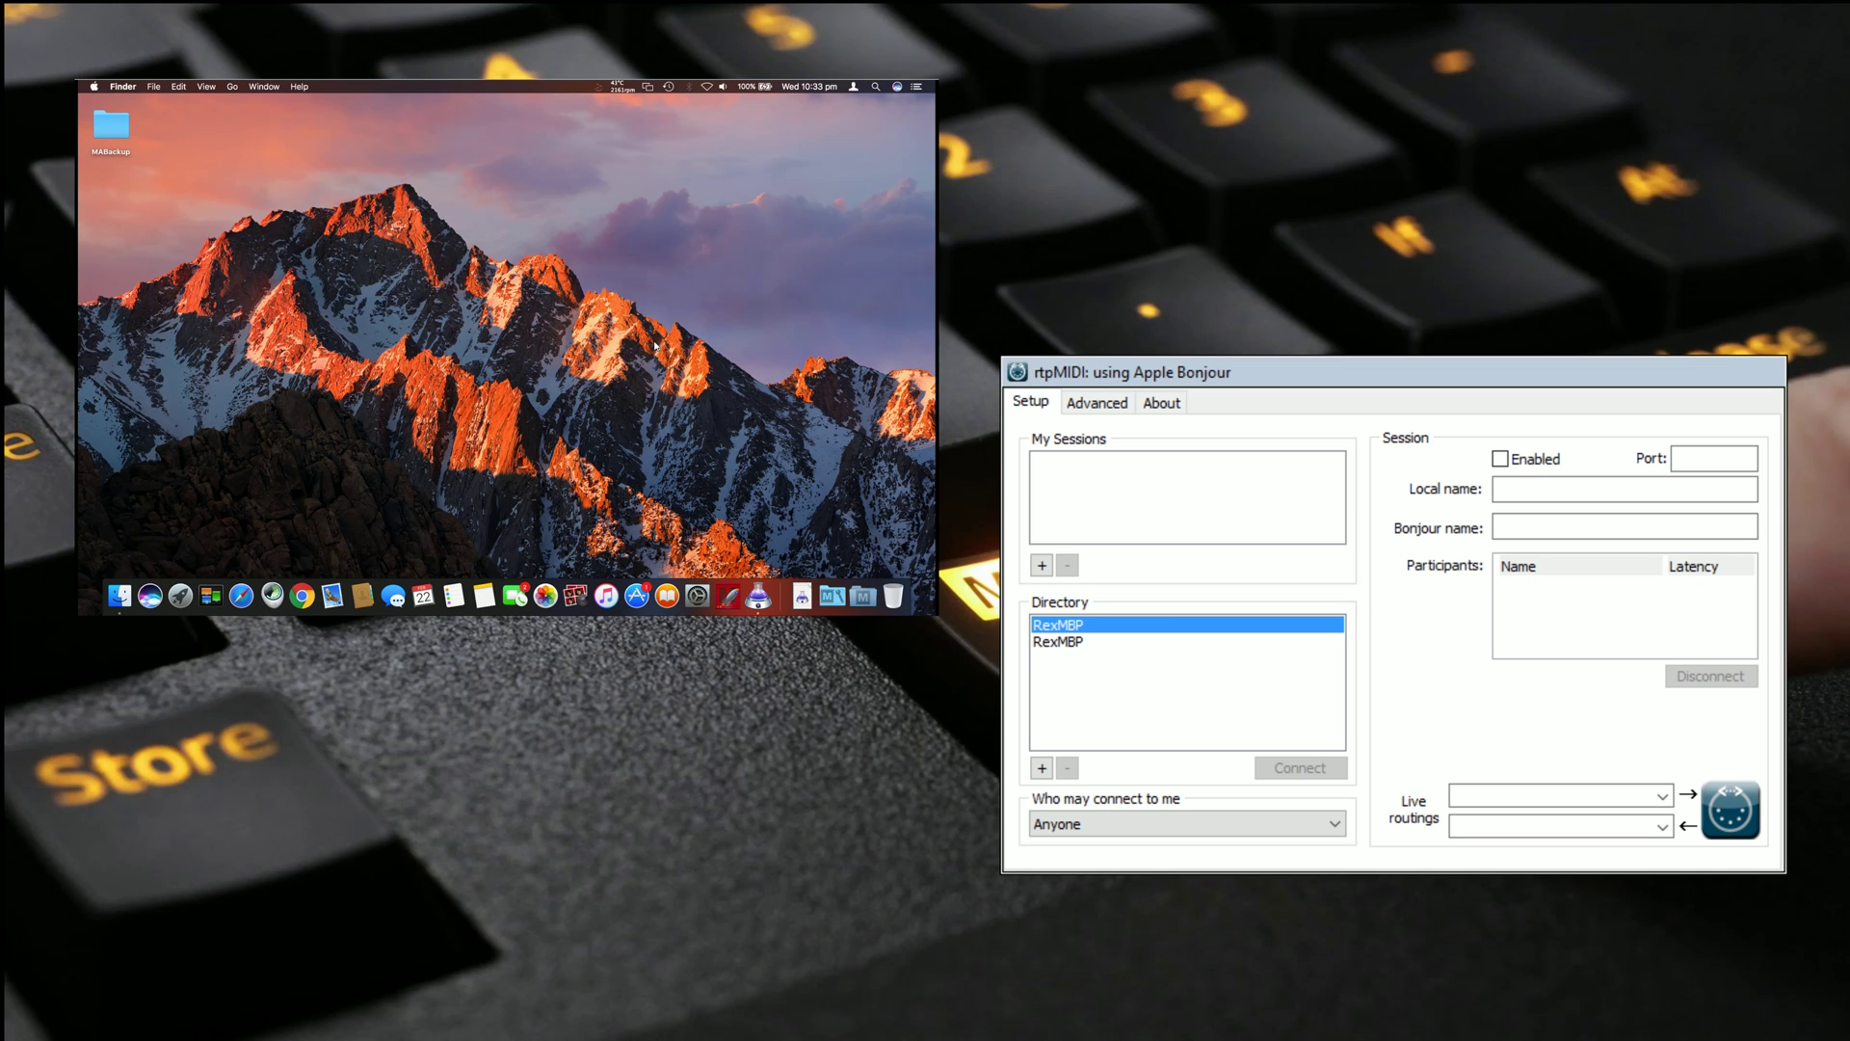
# Step: Launch Audio MIDI Setup through Spotlight search
pyautogui.click(875, 87)
pyautogui.press('Right')
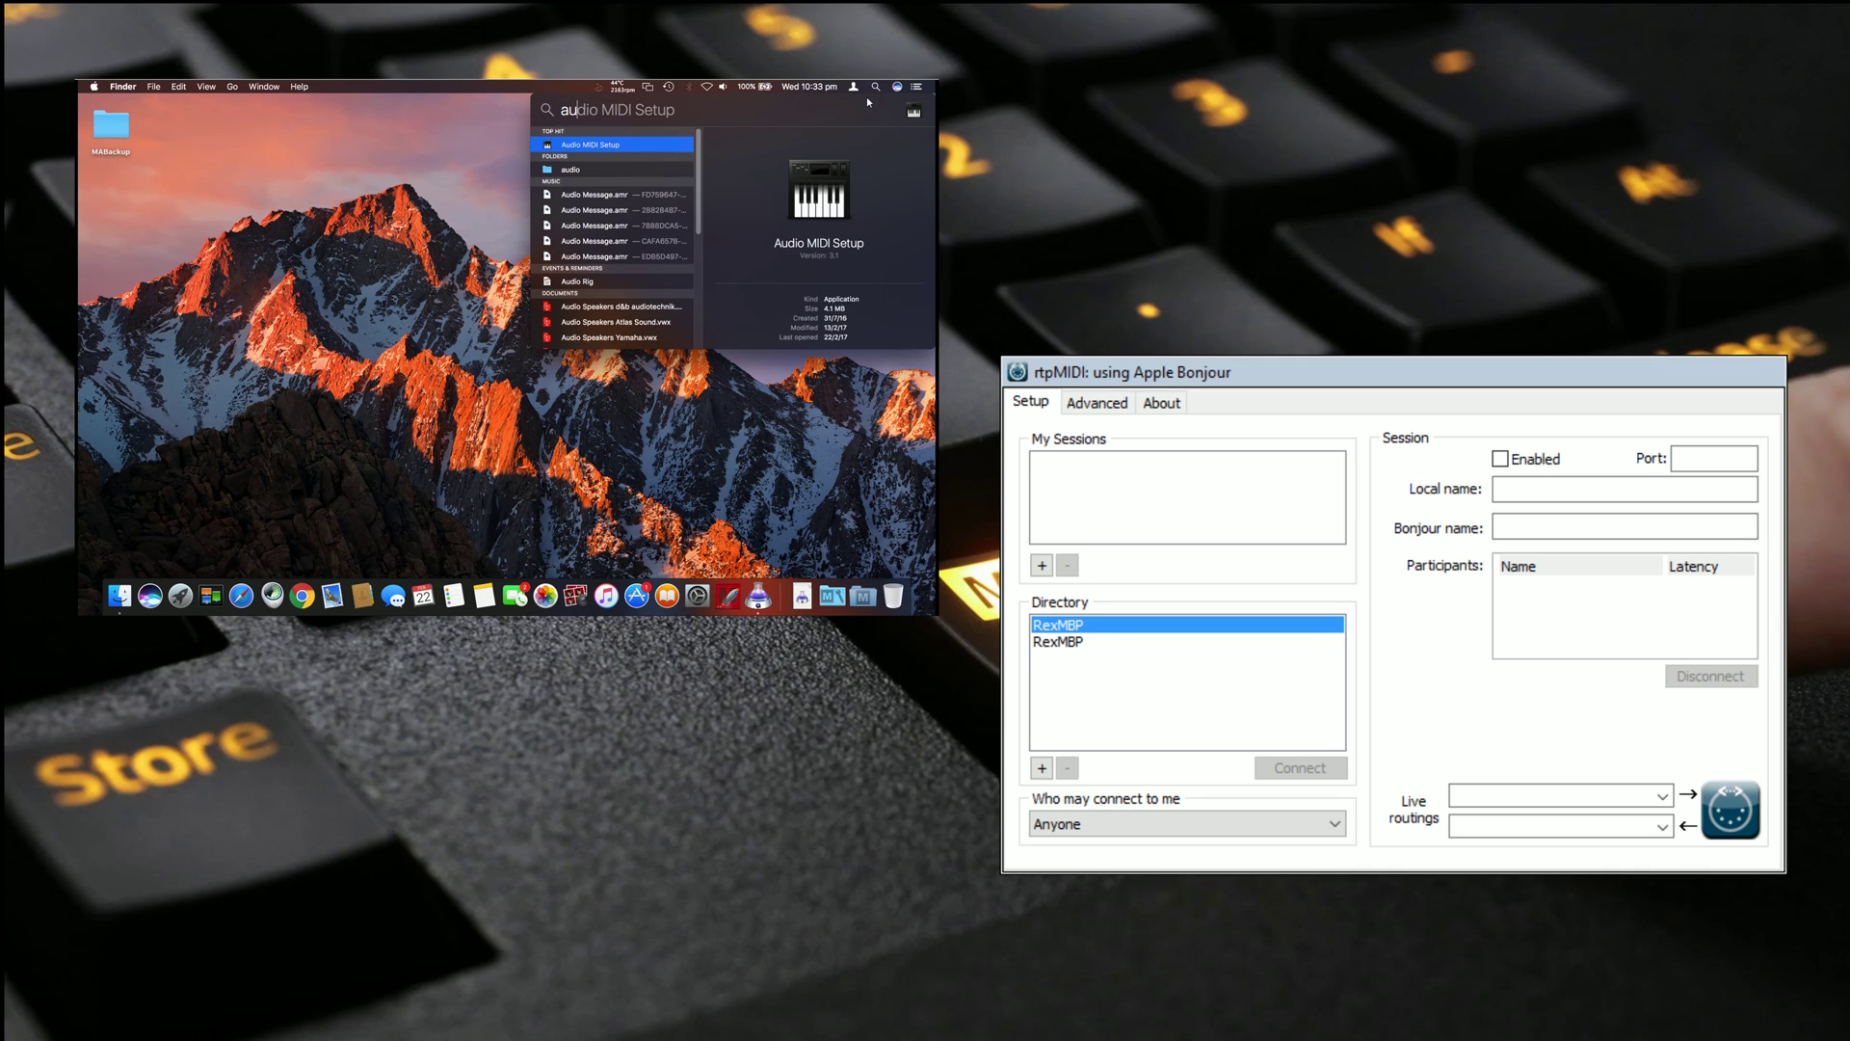
pyautogui.press('Return')
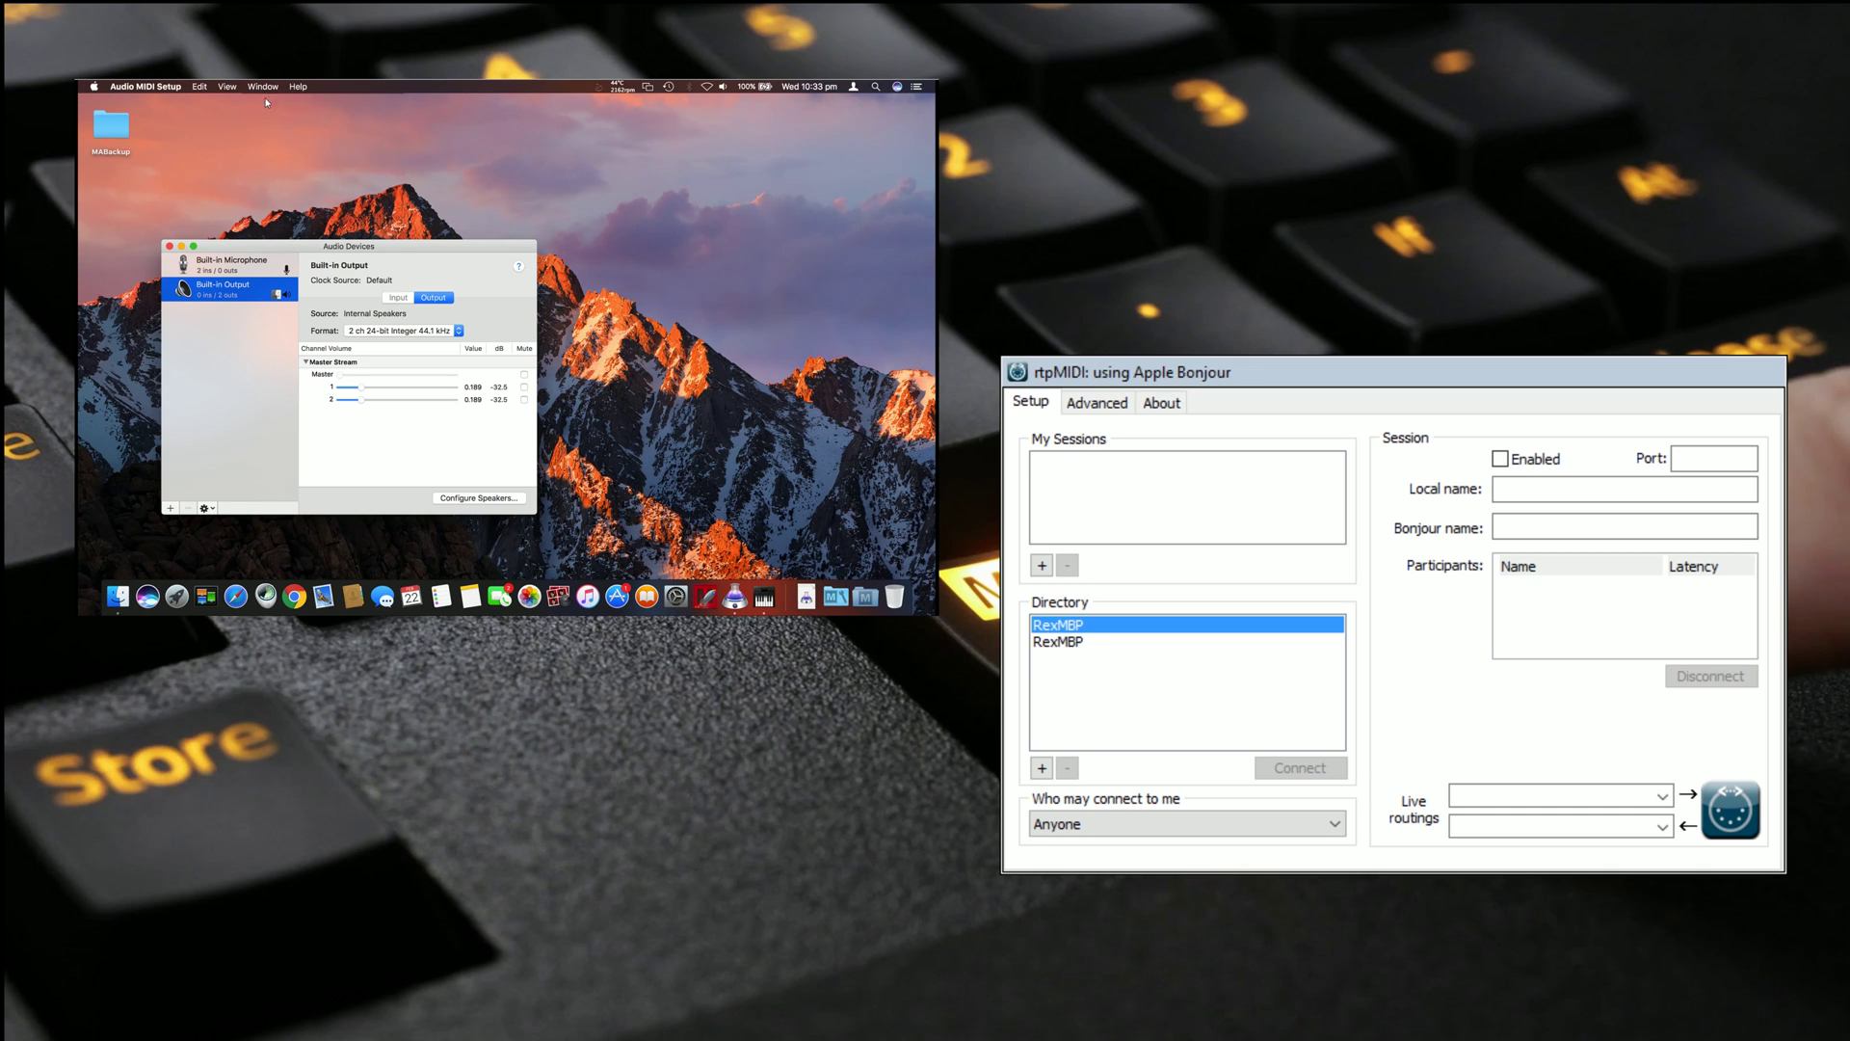
# Step: Show the MIDI Studio window and open its Network MIDI setup
pyautogui.click(262, 87)
pyautogui.click(280, 113)
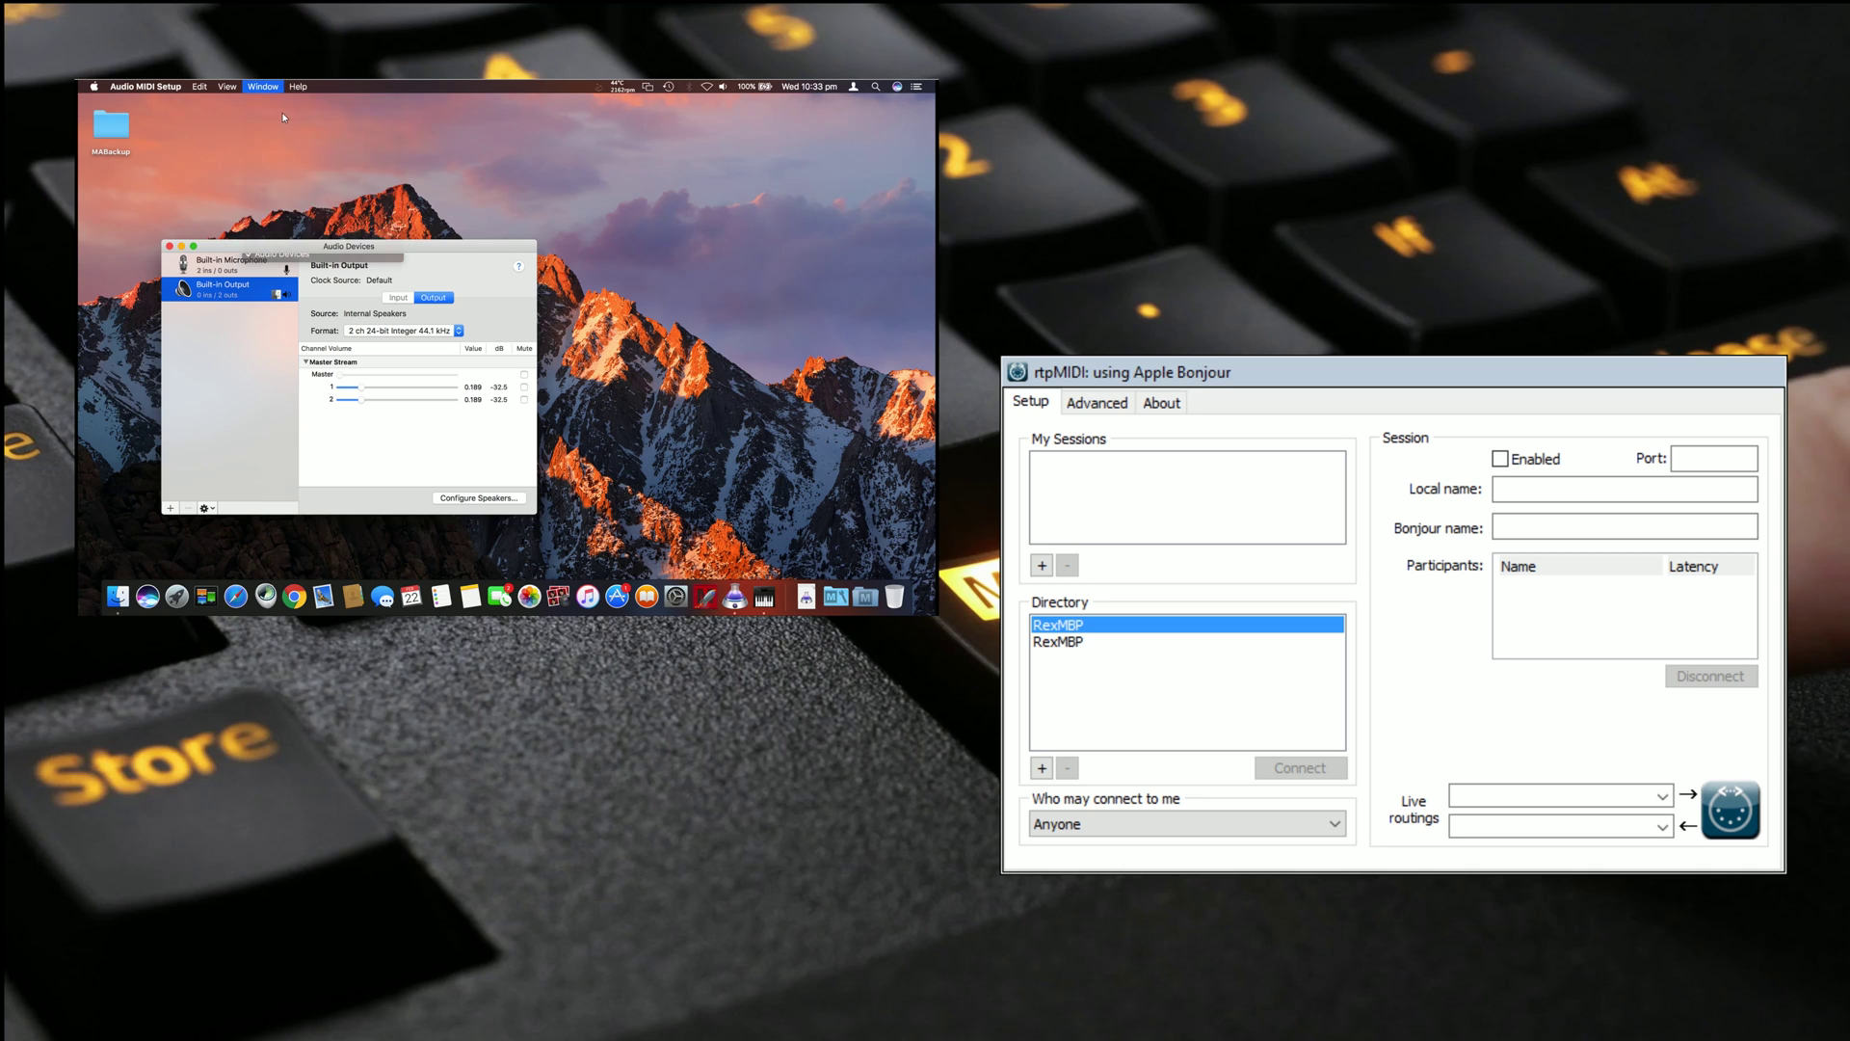
pyautogui.doubleClick(154, 252)
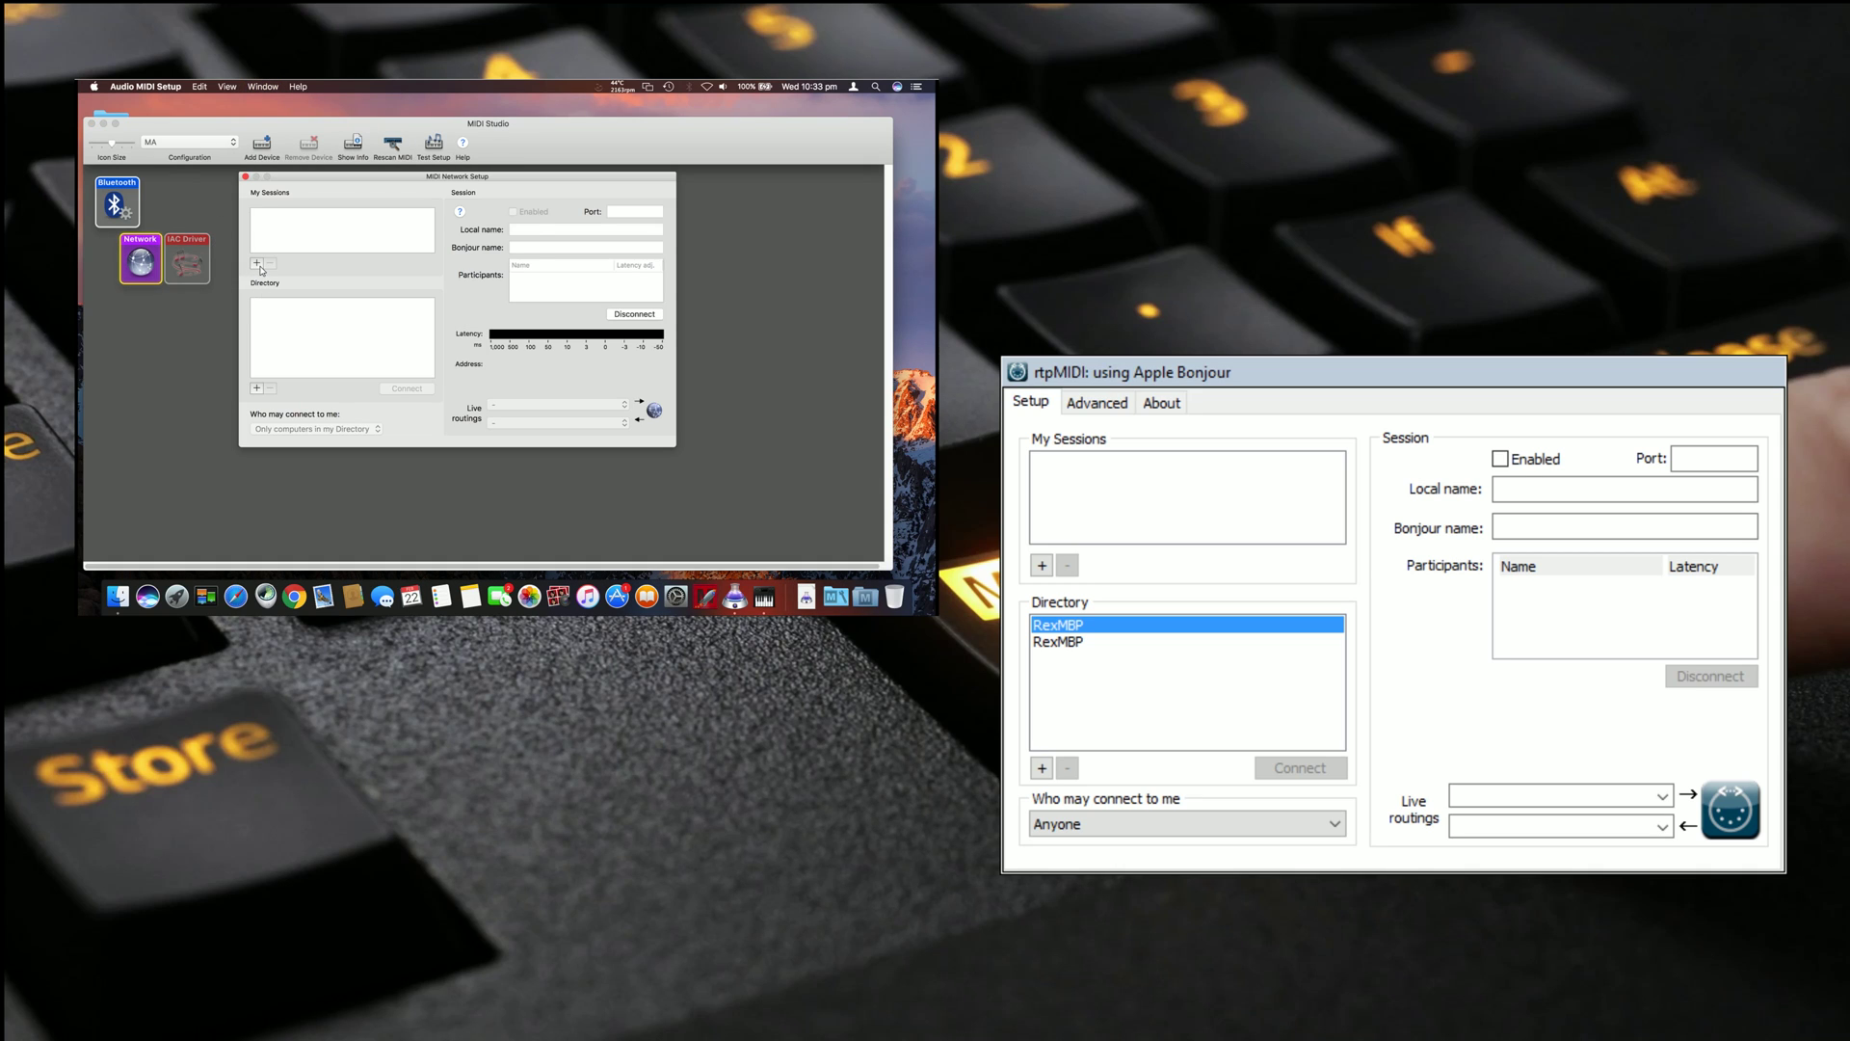
# Step: Add a new network session with local name 'Qlab' and Bonjour name 'Qlab Mac'
pyautogui.click(257, 264)
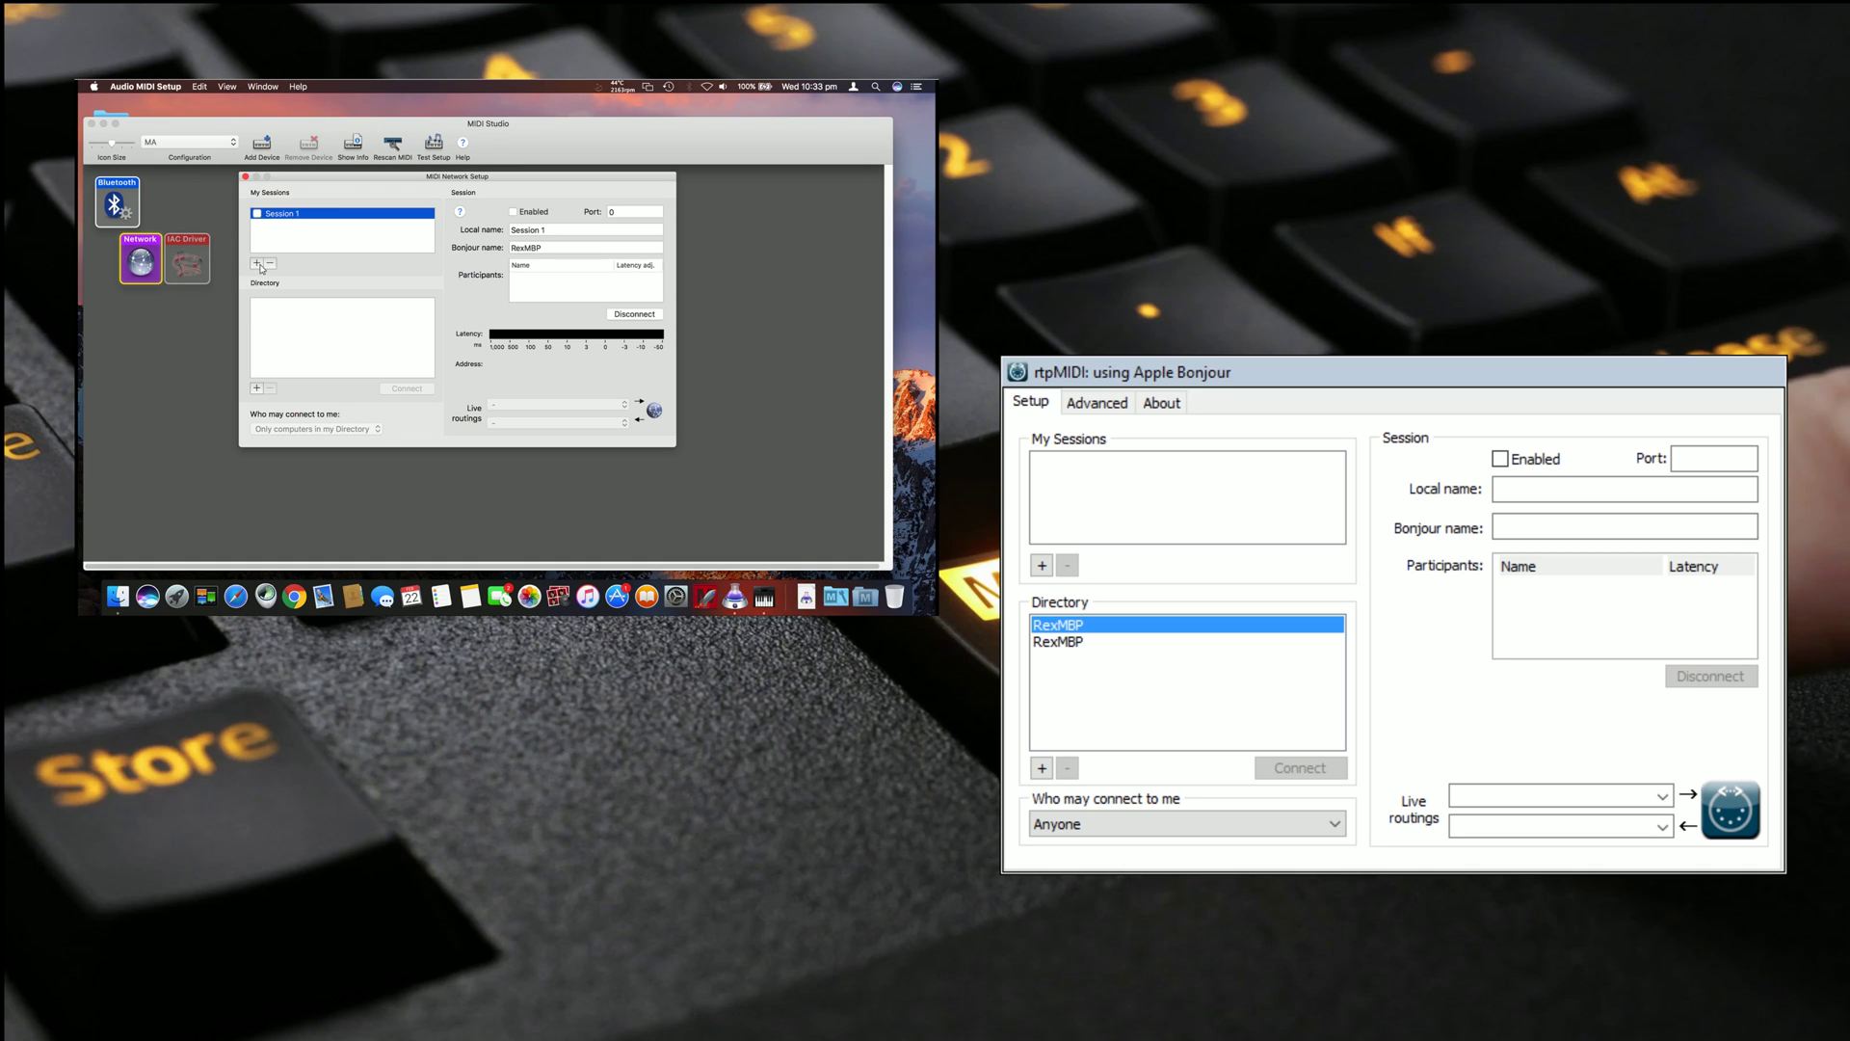
pyautogui.click(544, 232)
pyautogui.moveTo(545, 233); pyautogui.dragTo(494, 233)
pyautogui.press('BackSpace')
pyautogui.write('W')
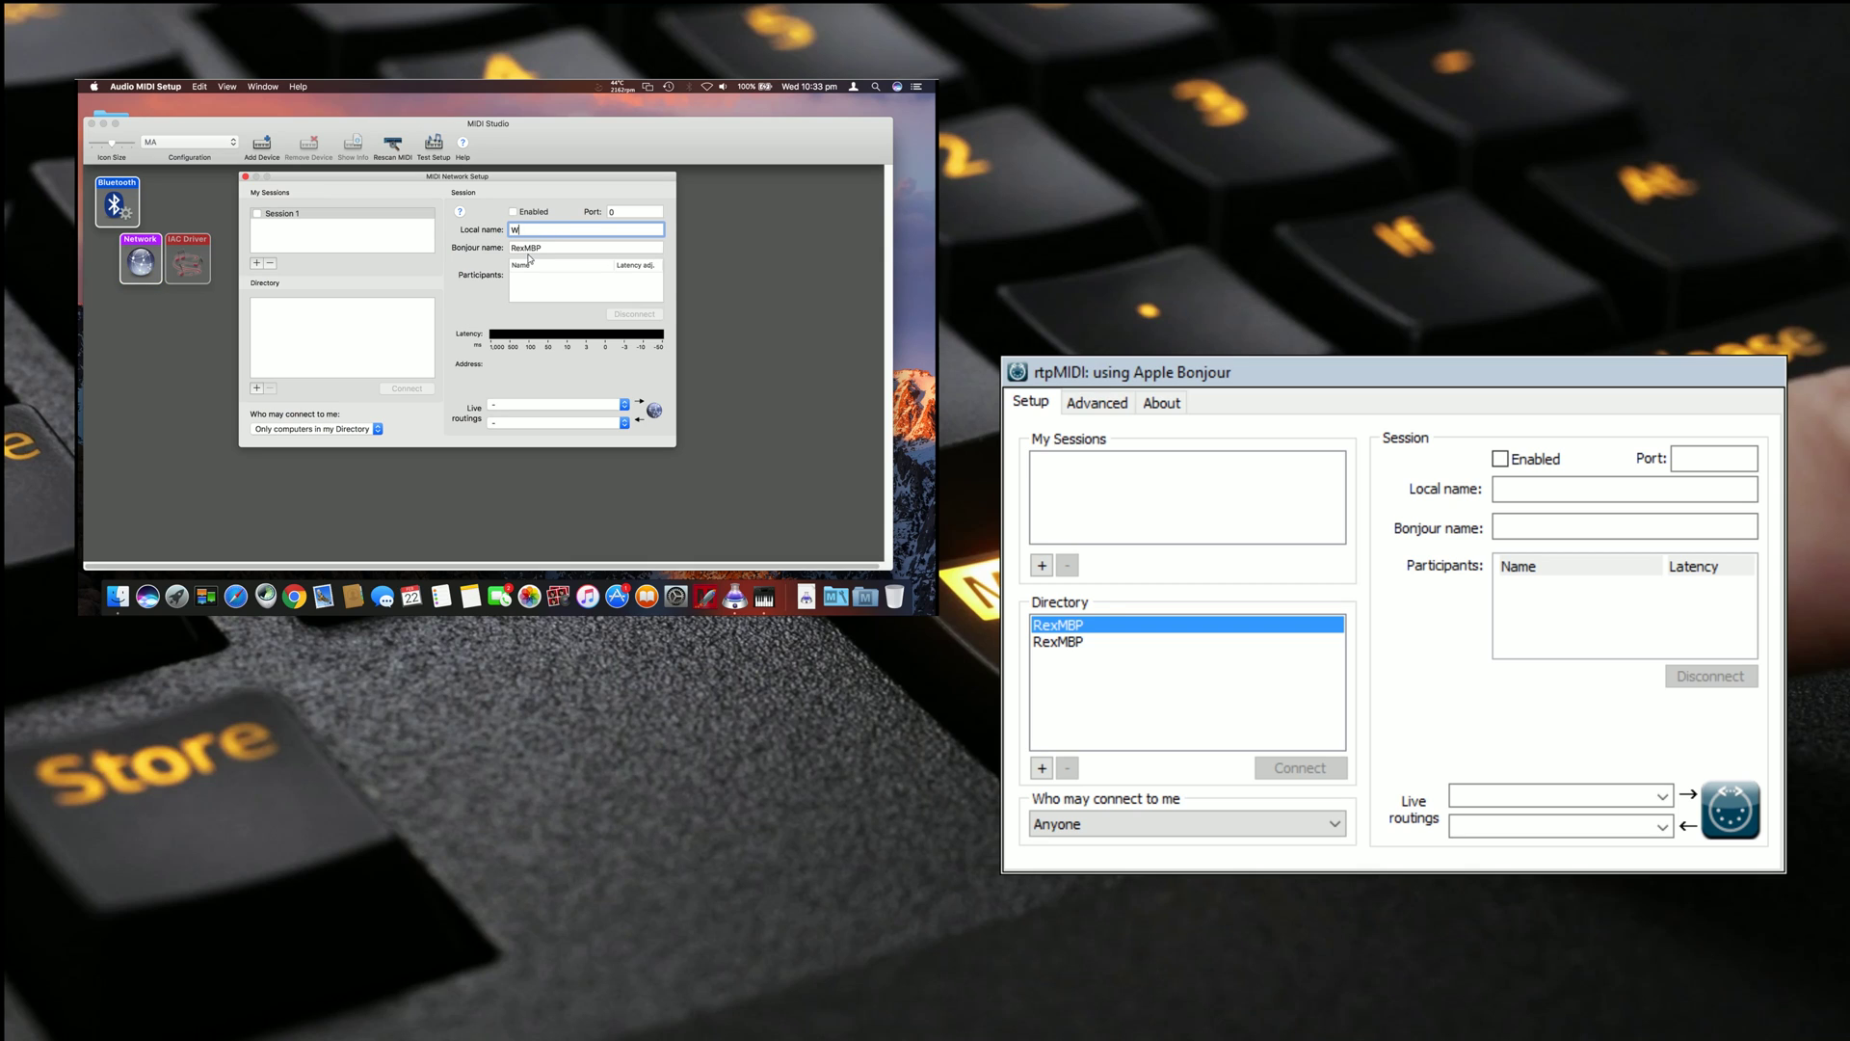
pyautogui.press('BackSpace')
pyautogui.write('Qlab')
pyautogui.click(555, 252)
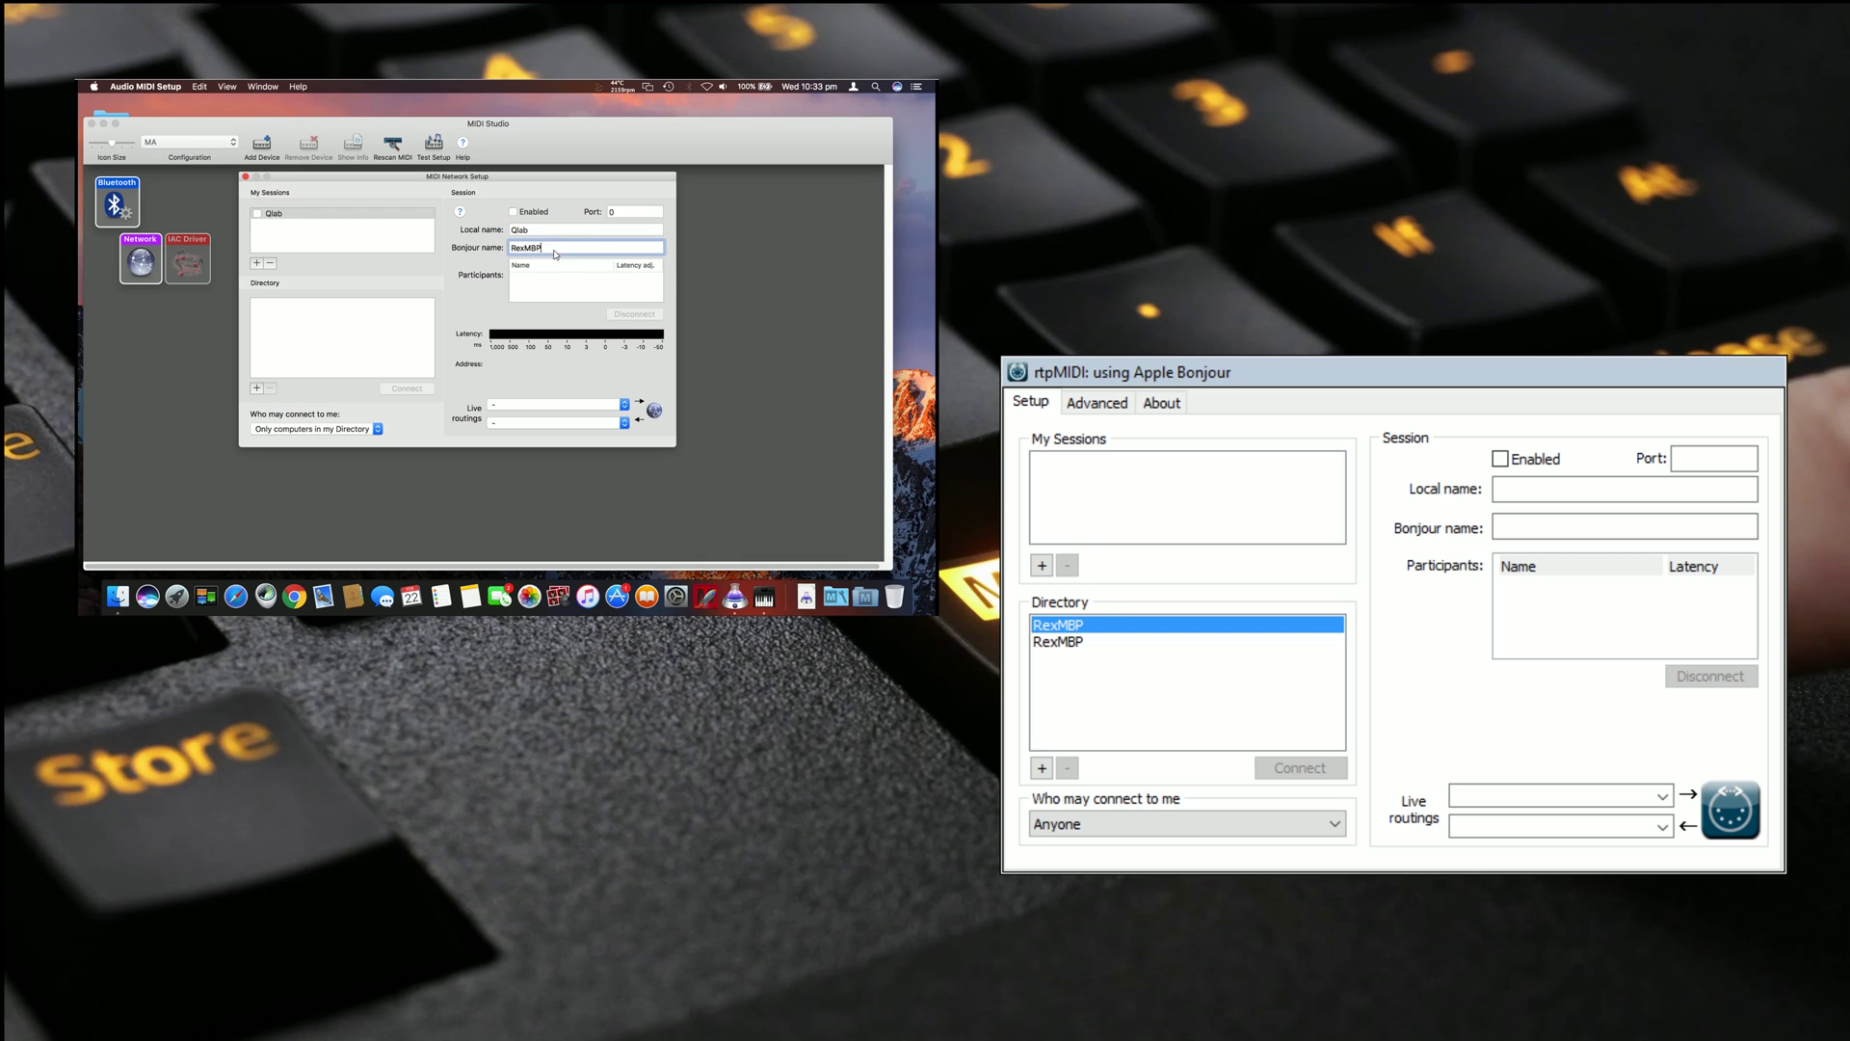
pyautogui.press('BackSpace')
pyautogui.press('BackSpace')
pyautogui.press('BackSpace')
pyautogui.write('Qlab Mac')
# Step: Enable the Qlab session, route it to Network Qlab and QLab, and allow Anyone to connect
pyautogui.click(514, 212)
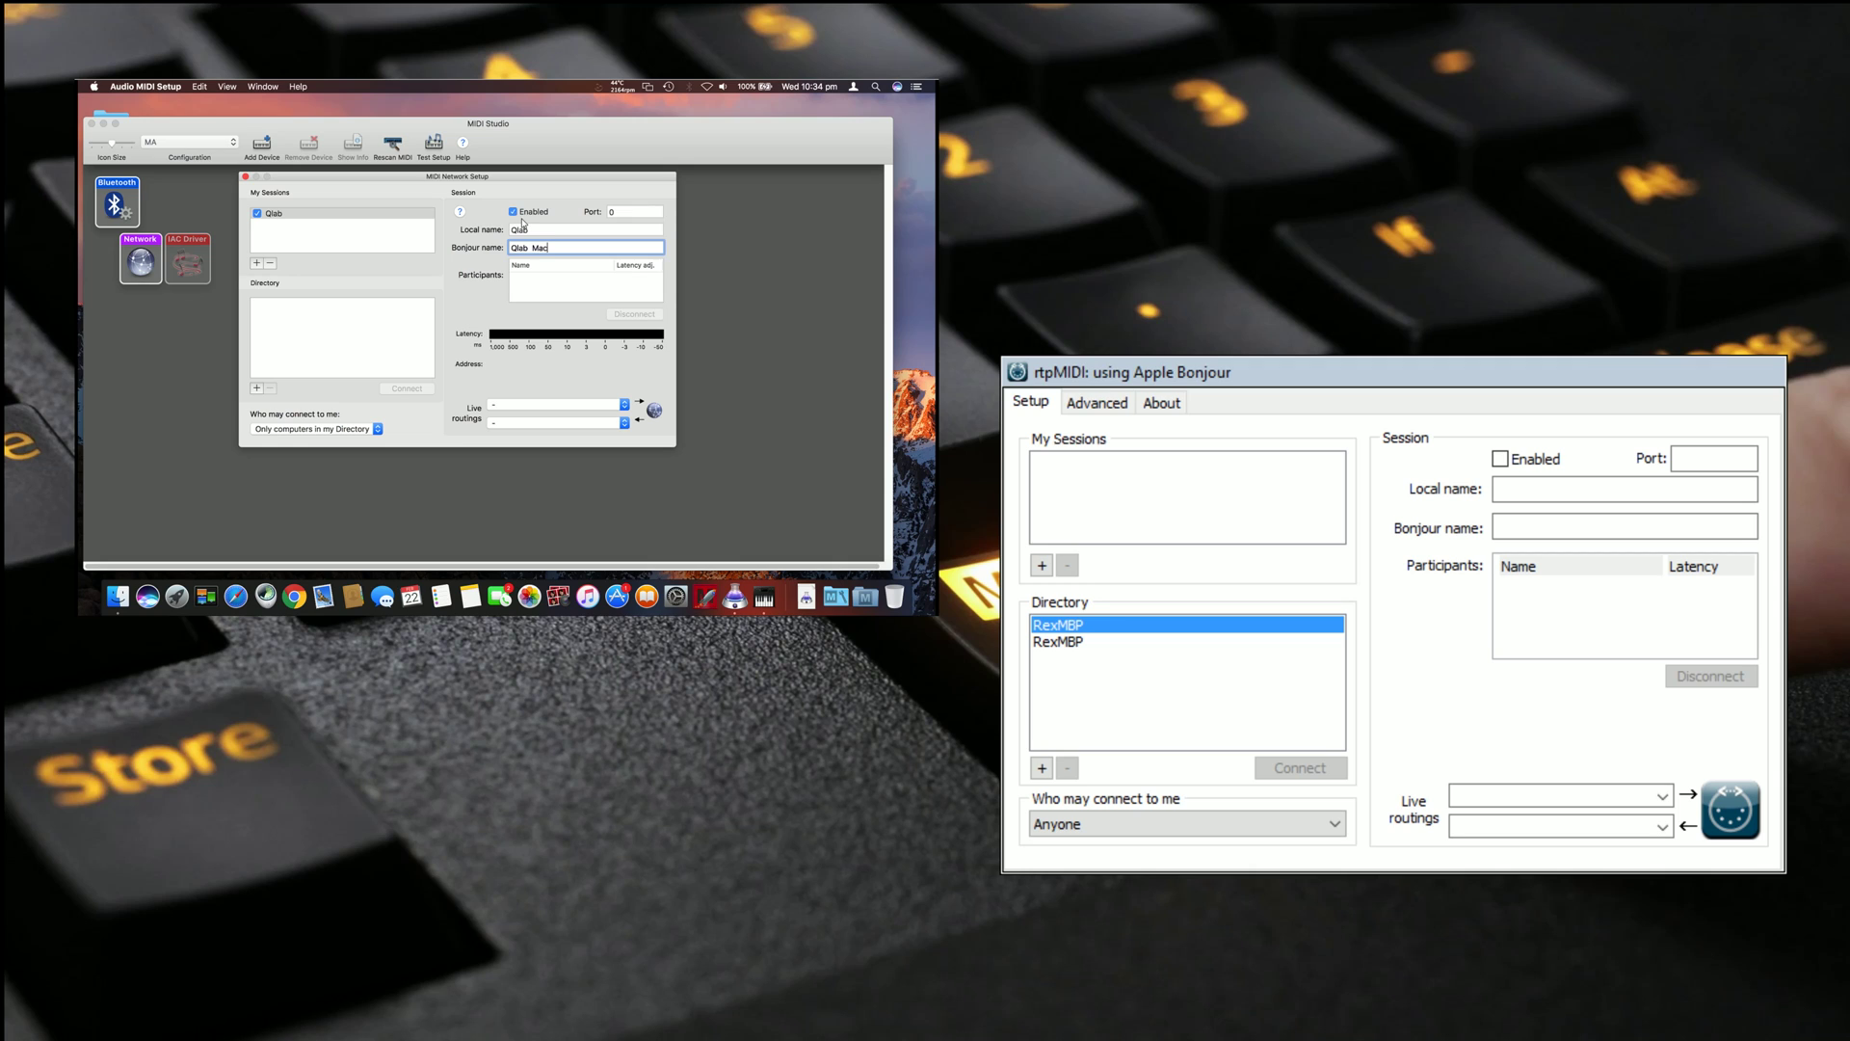
pyautogui.click(613, 404)
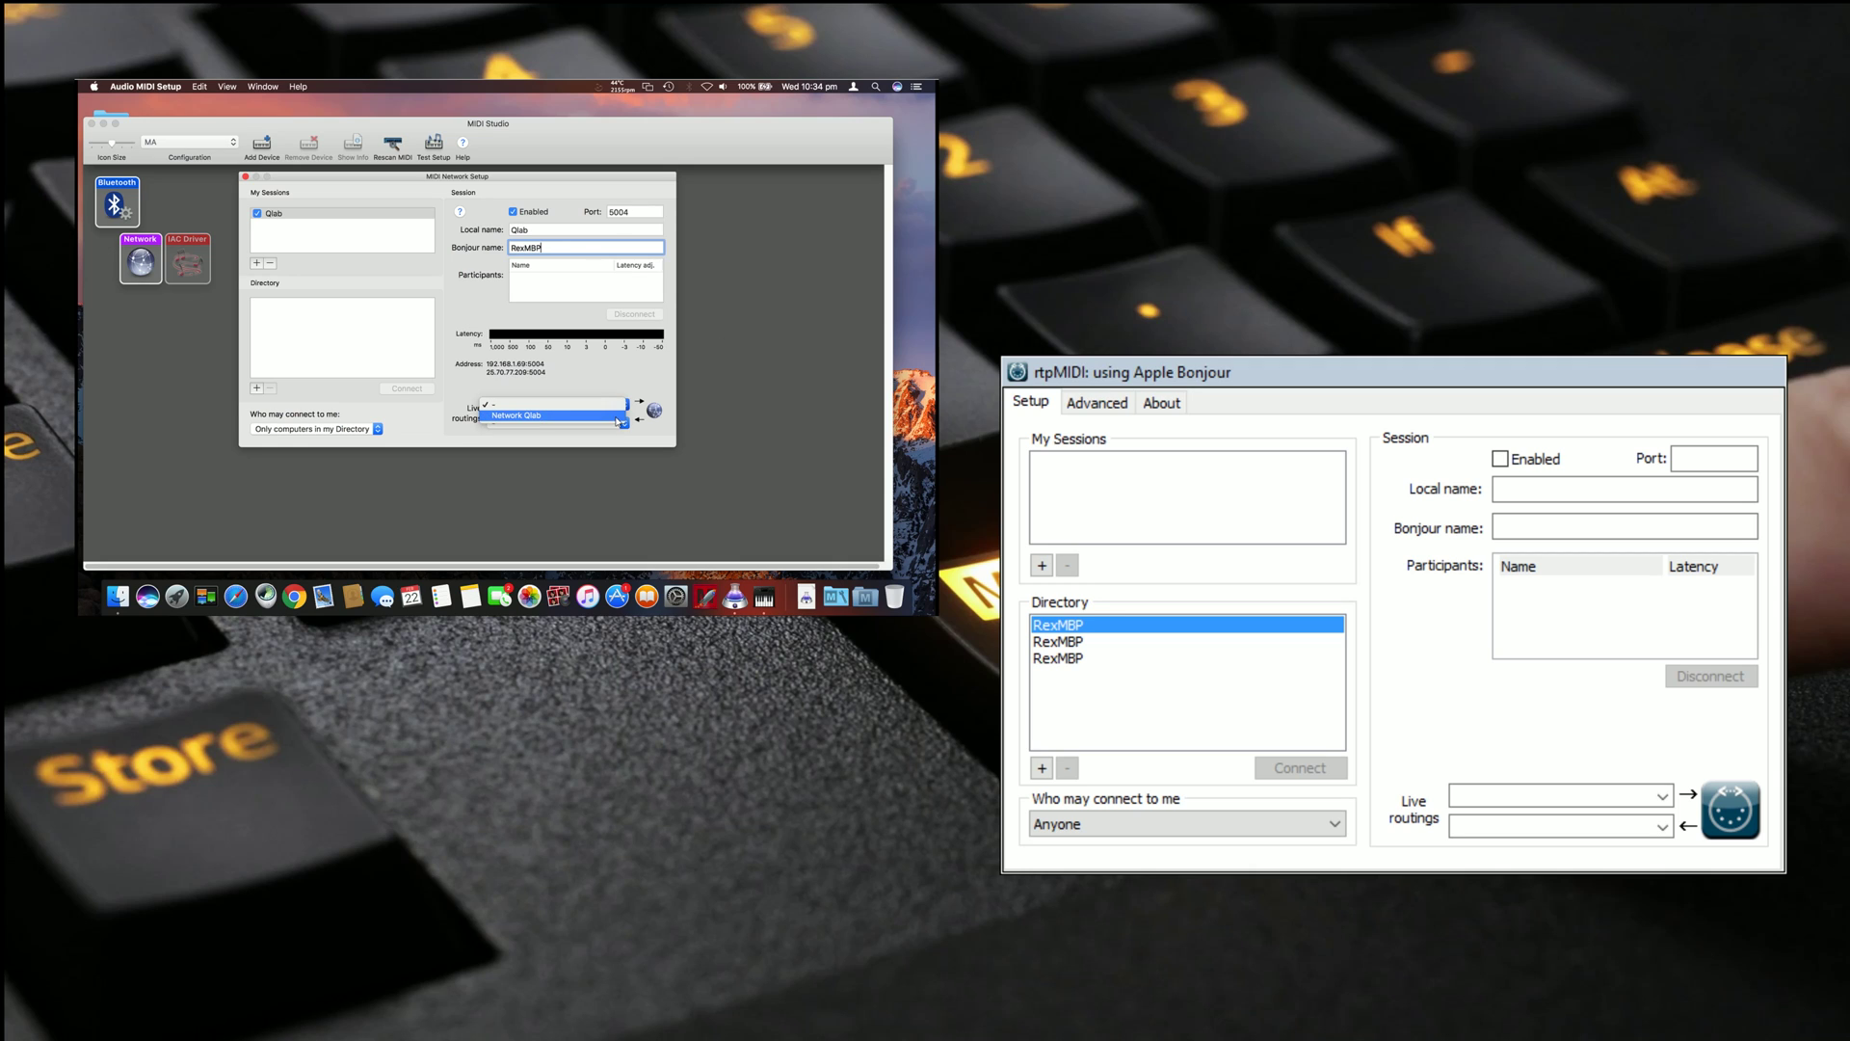
pyautogui.click(615, 417)
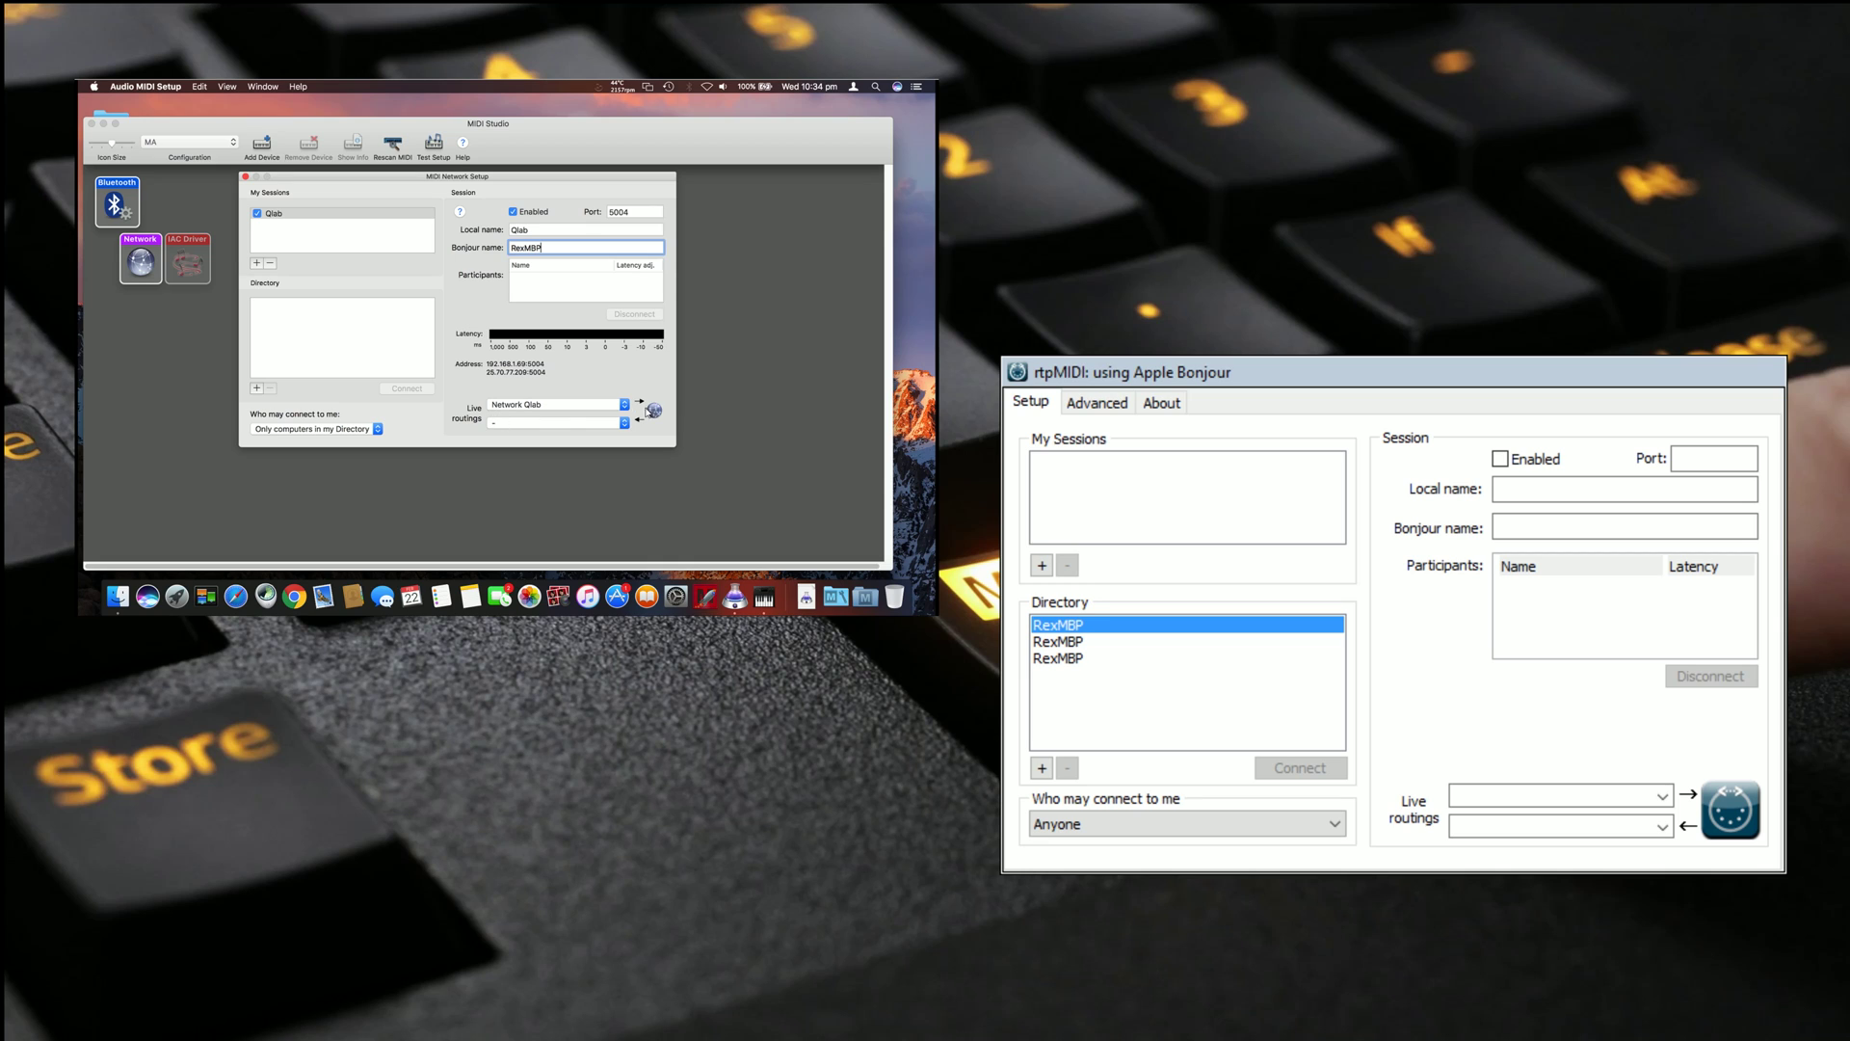
pyautogui.click(611, 425)
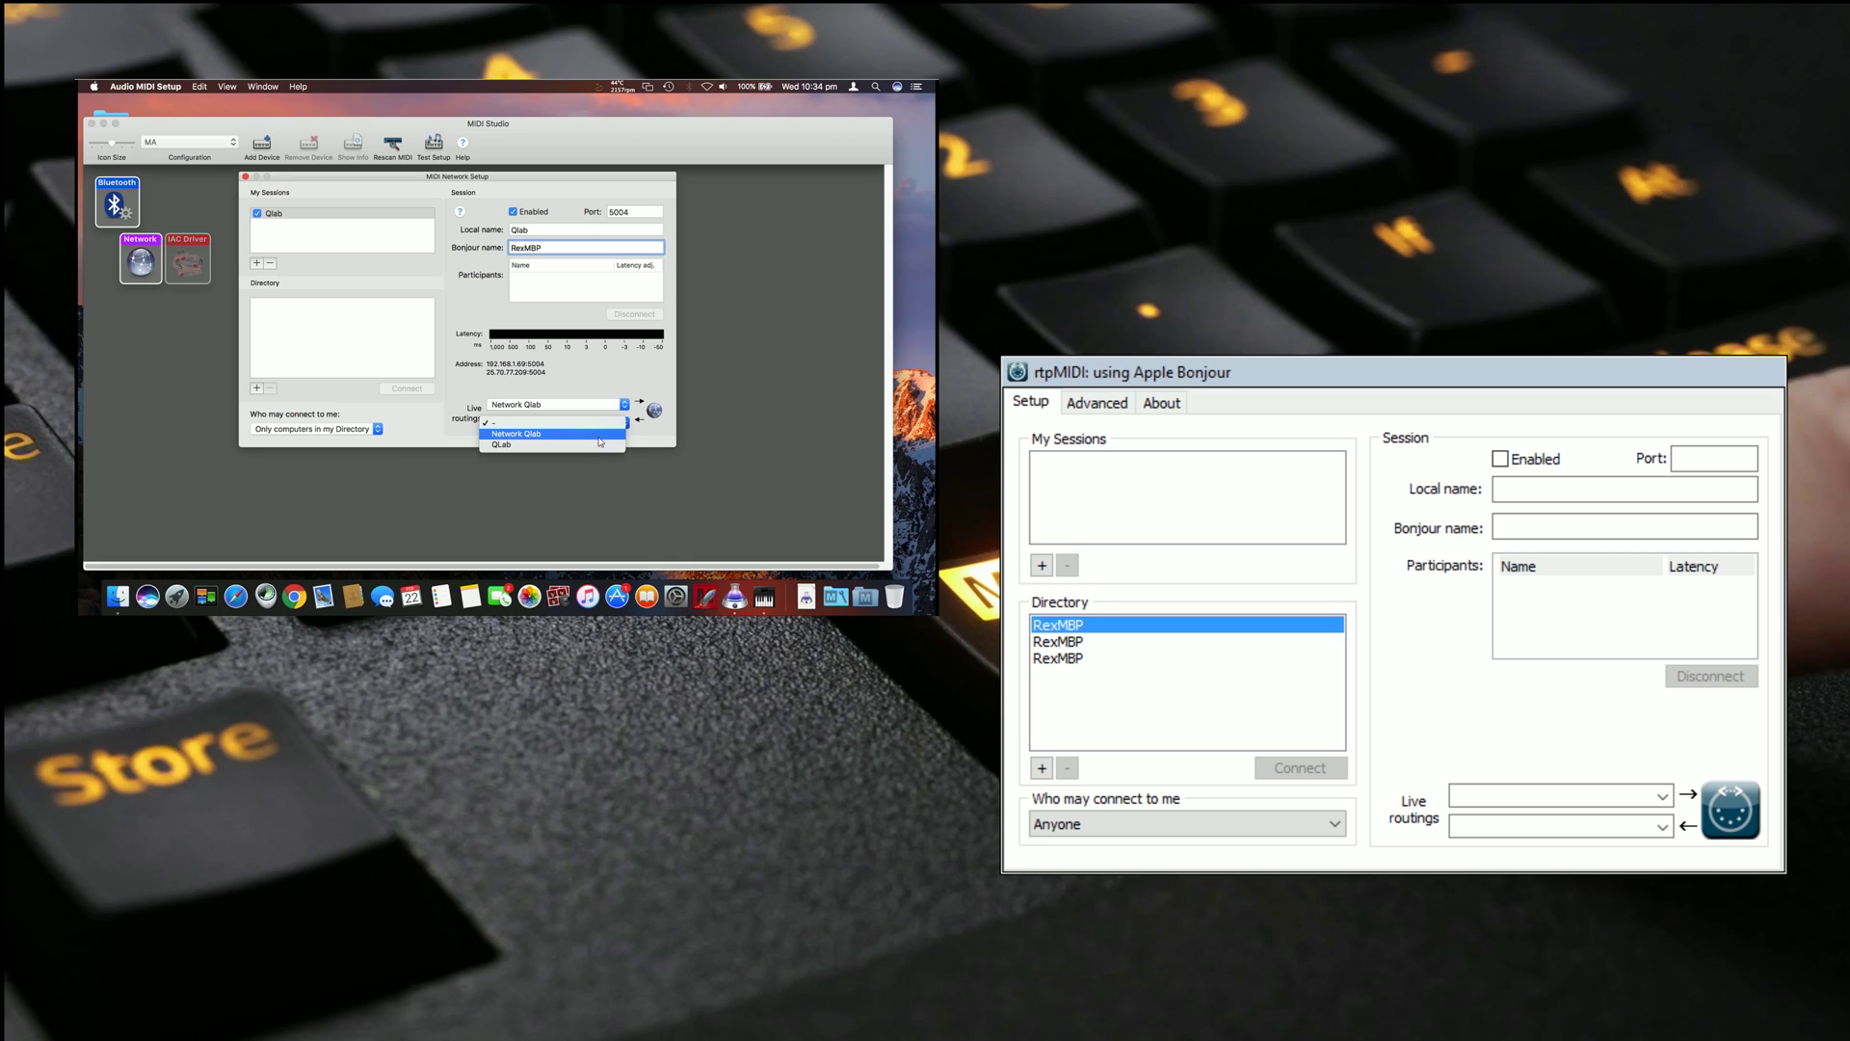
pyautogui.click(563, 445)
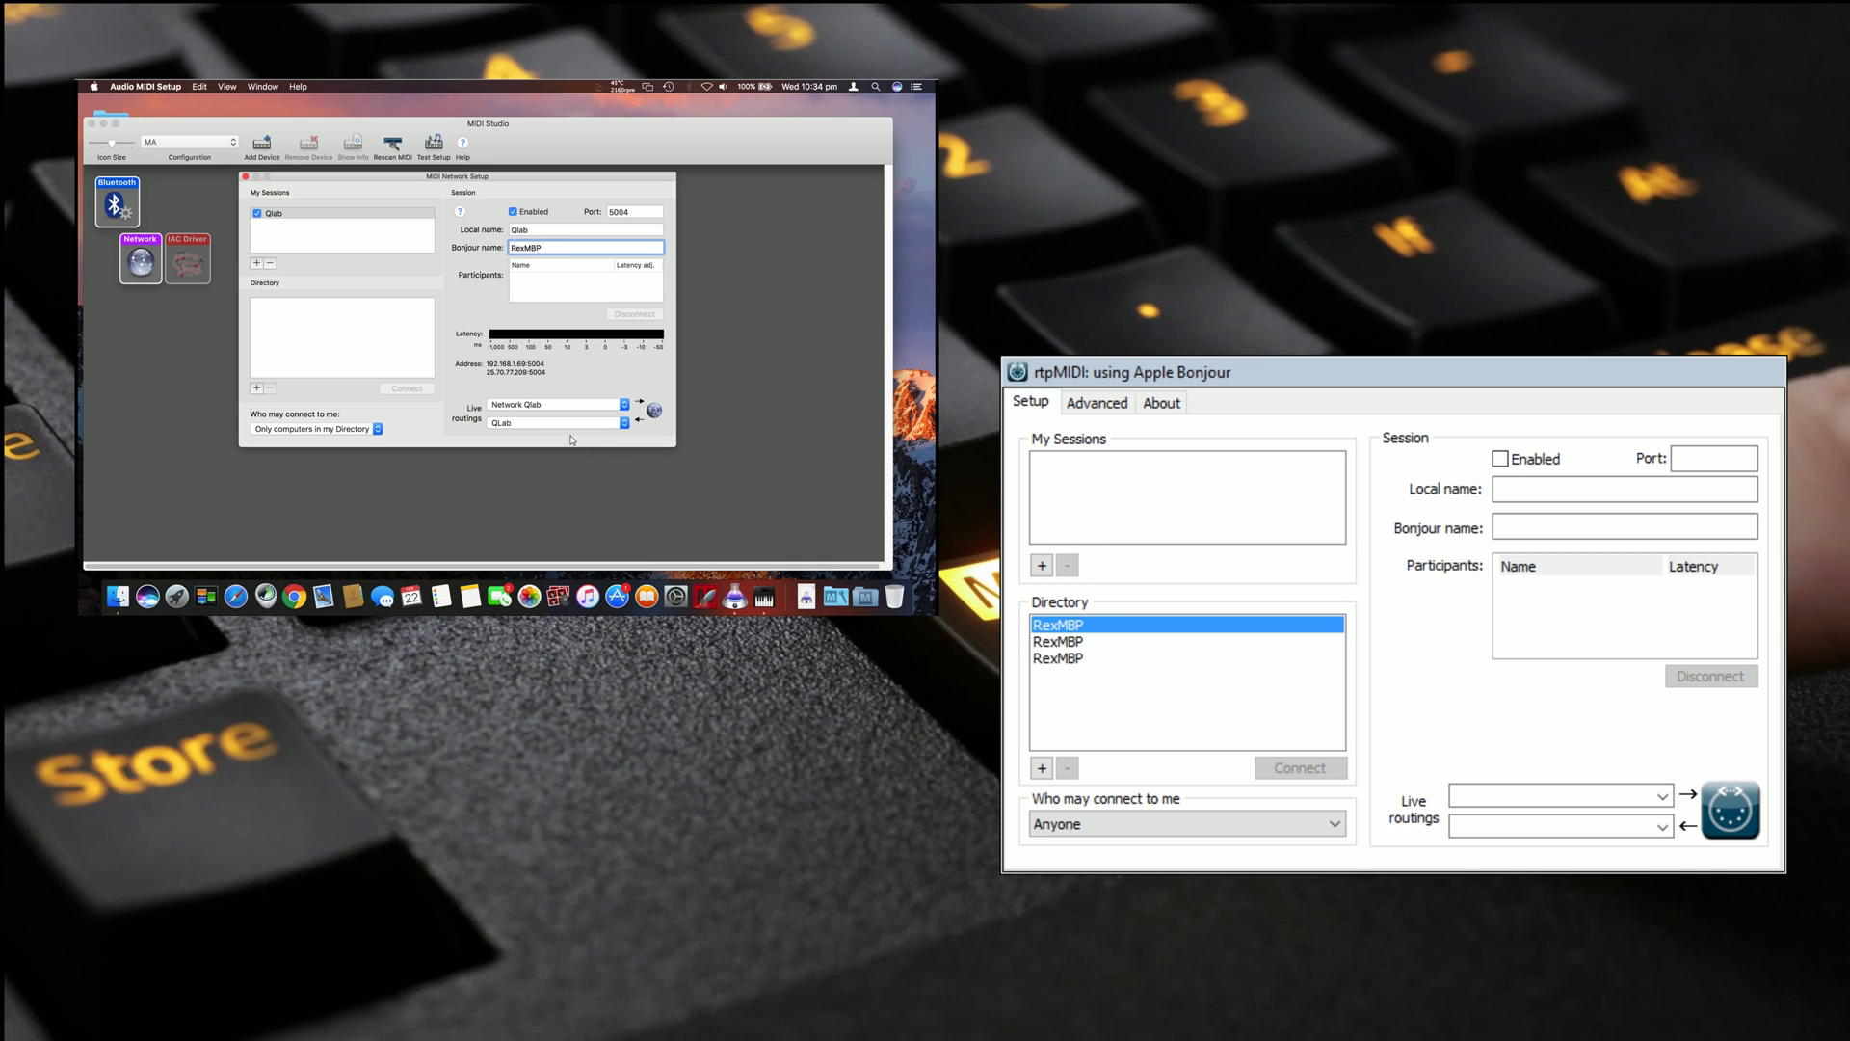
pyautogui.click(335, 429)
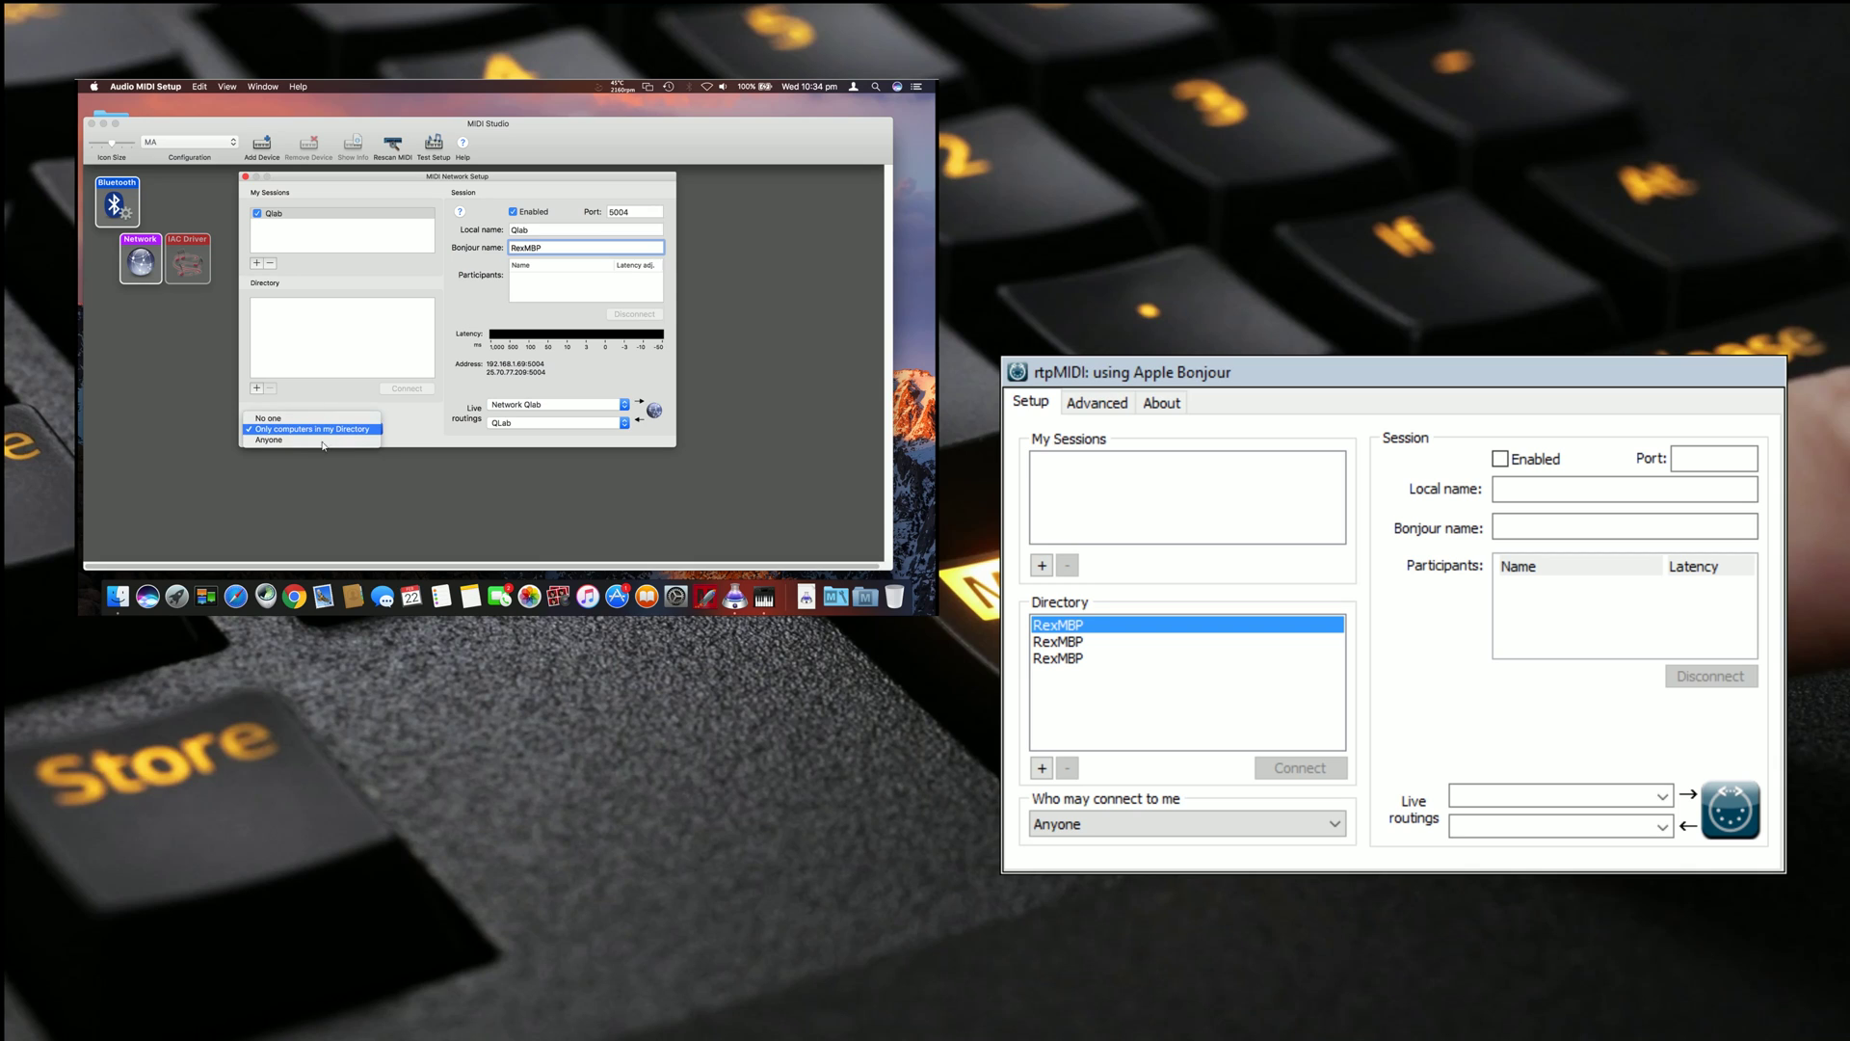
pyautogui.click(295, 440)
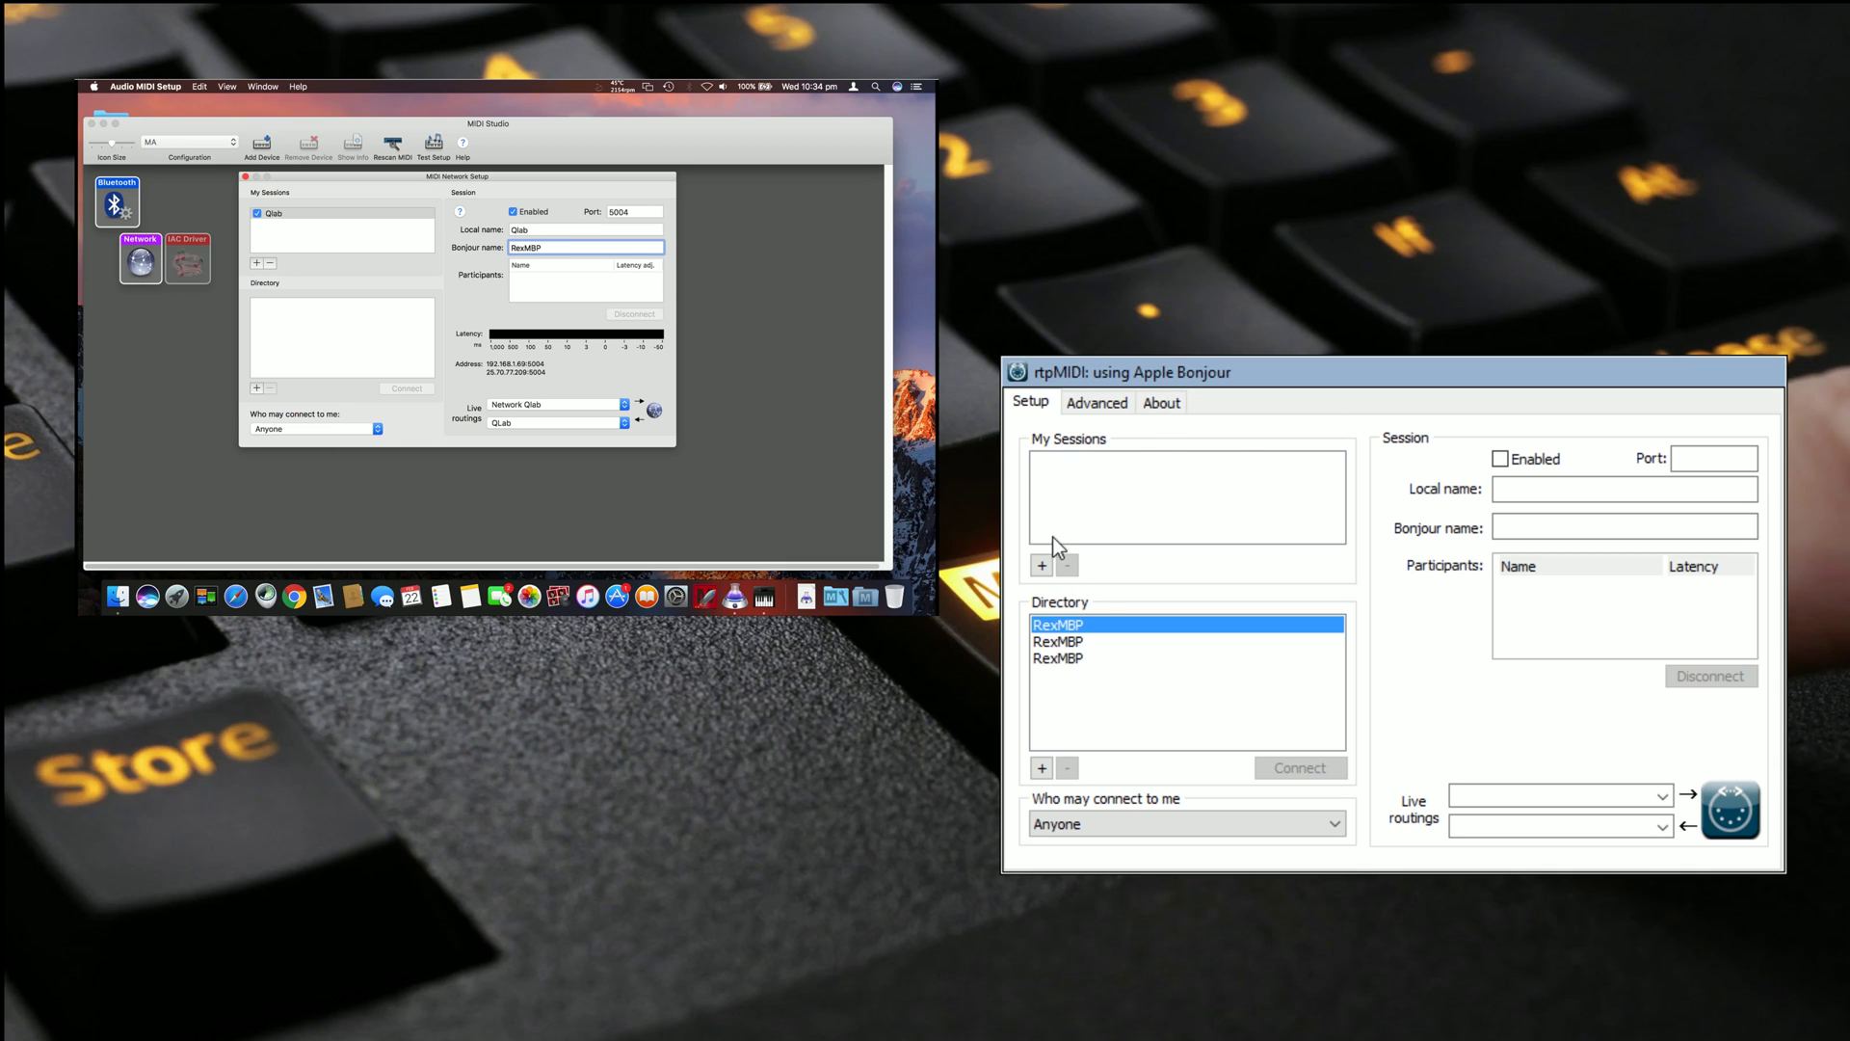
# Step: Add a RexPC session in rtpMIDI, rename the Mac to QlabMac, and connect to QlabMac
pyautogui.click(1042, 566)
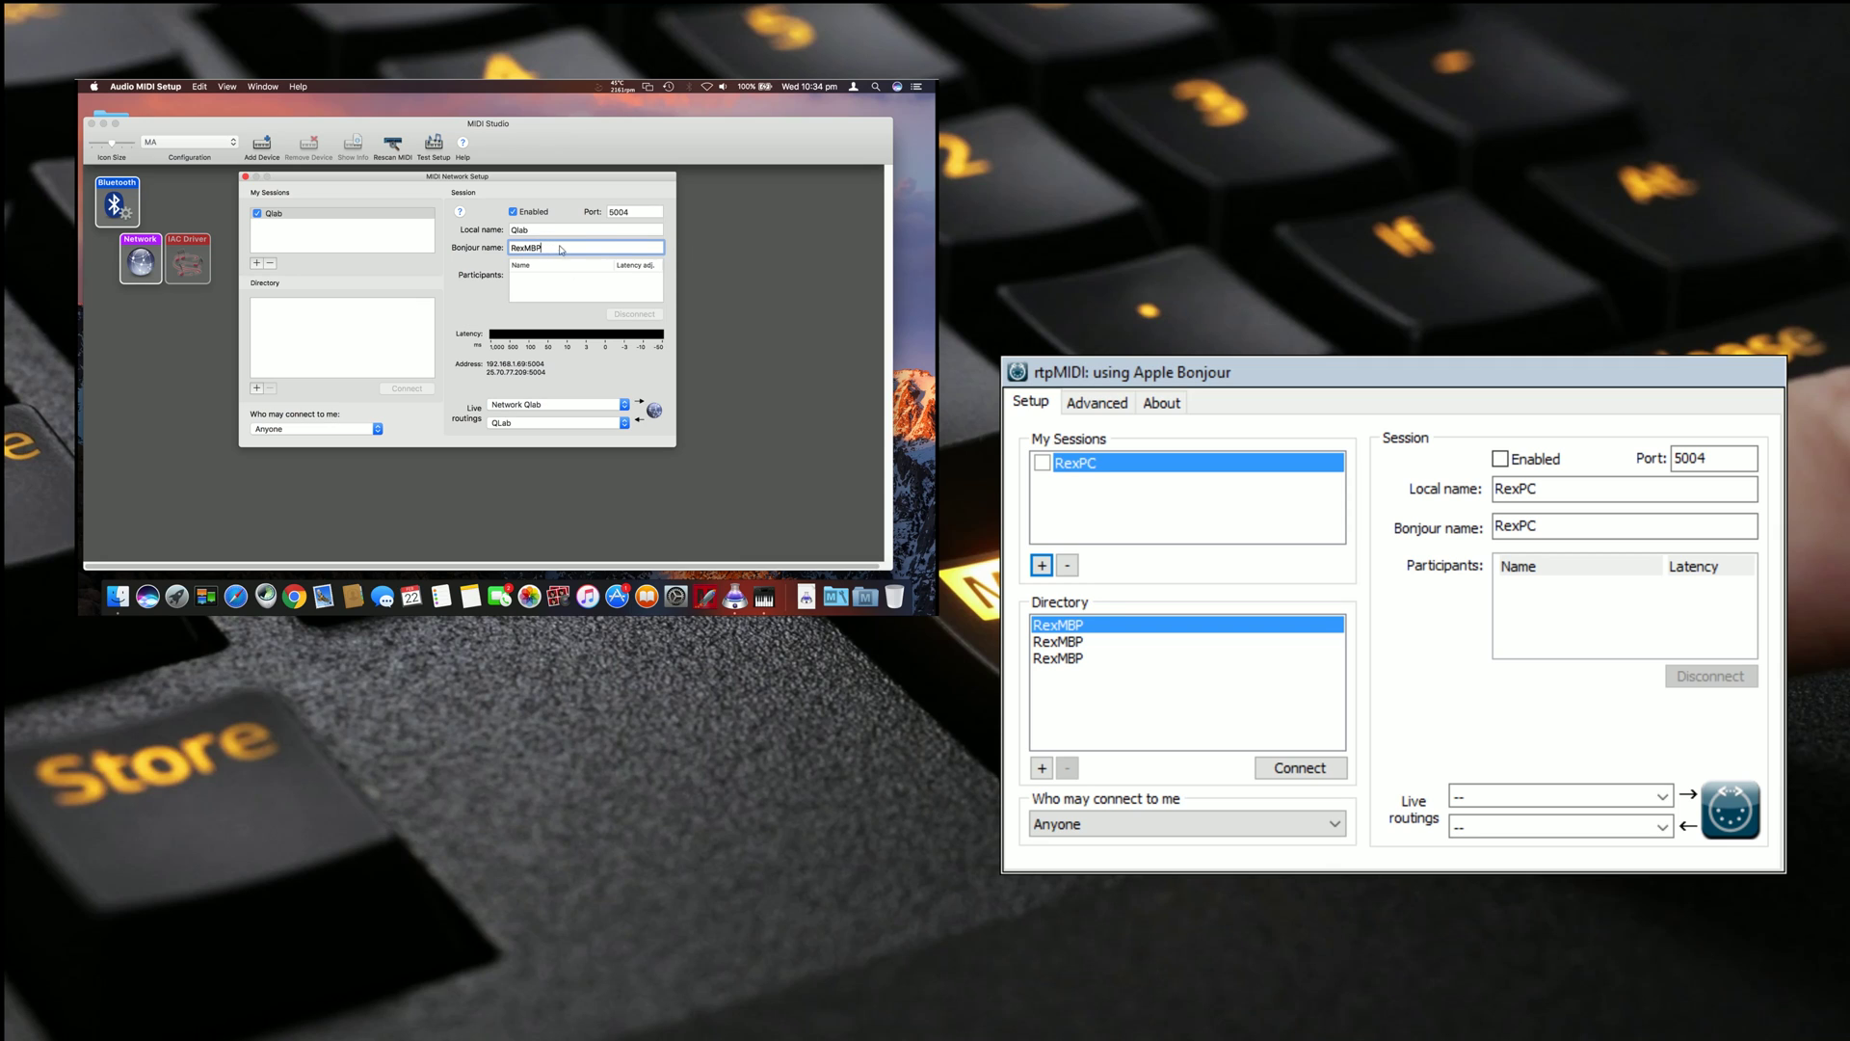
pyautogui.press('BackSpace')
pyautogui.press('BackSpace')
pyautogui.press('BackSpace')
pyautogui.write('QlabMac')
pyautogui.press('Return')
pyautogui.click(1055, 661)
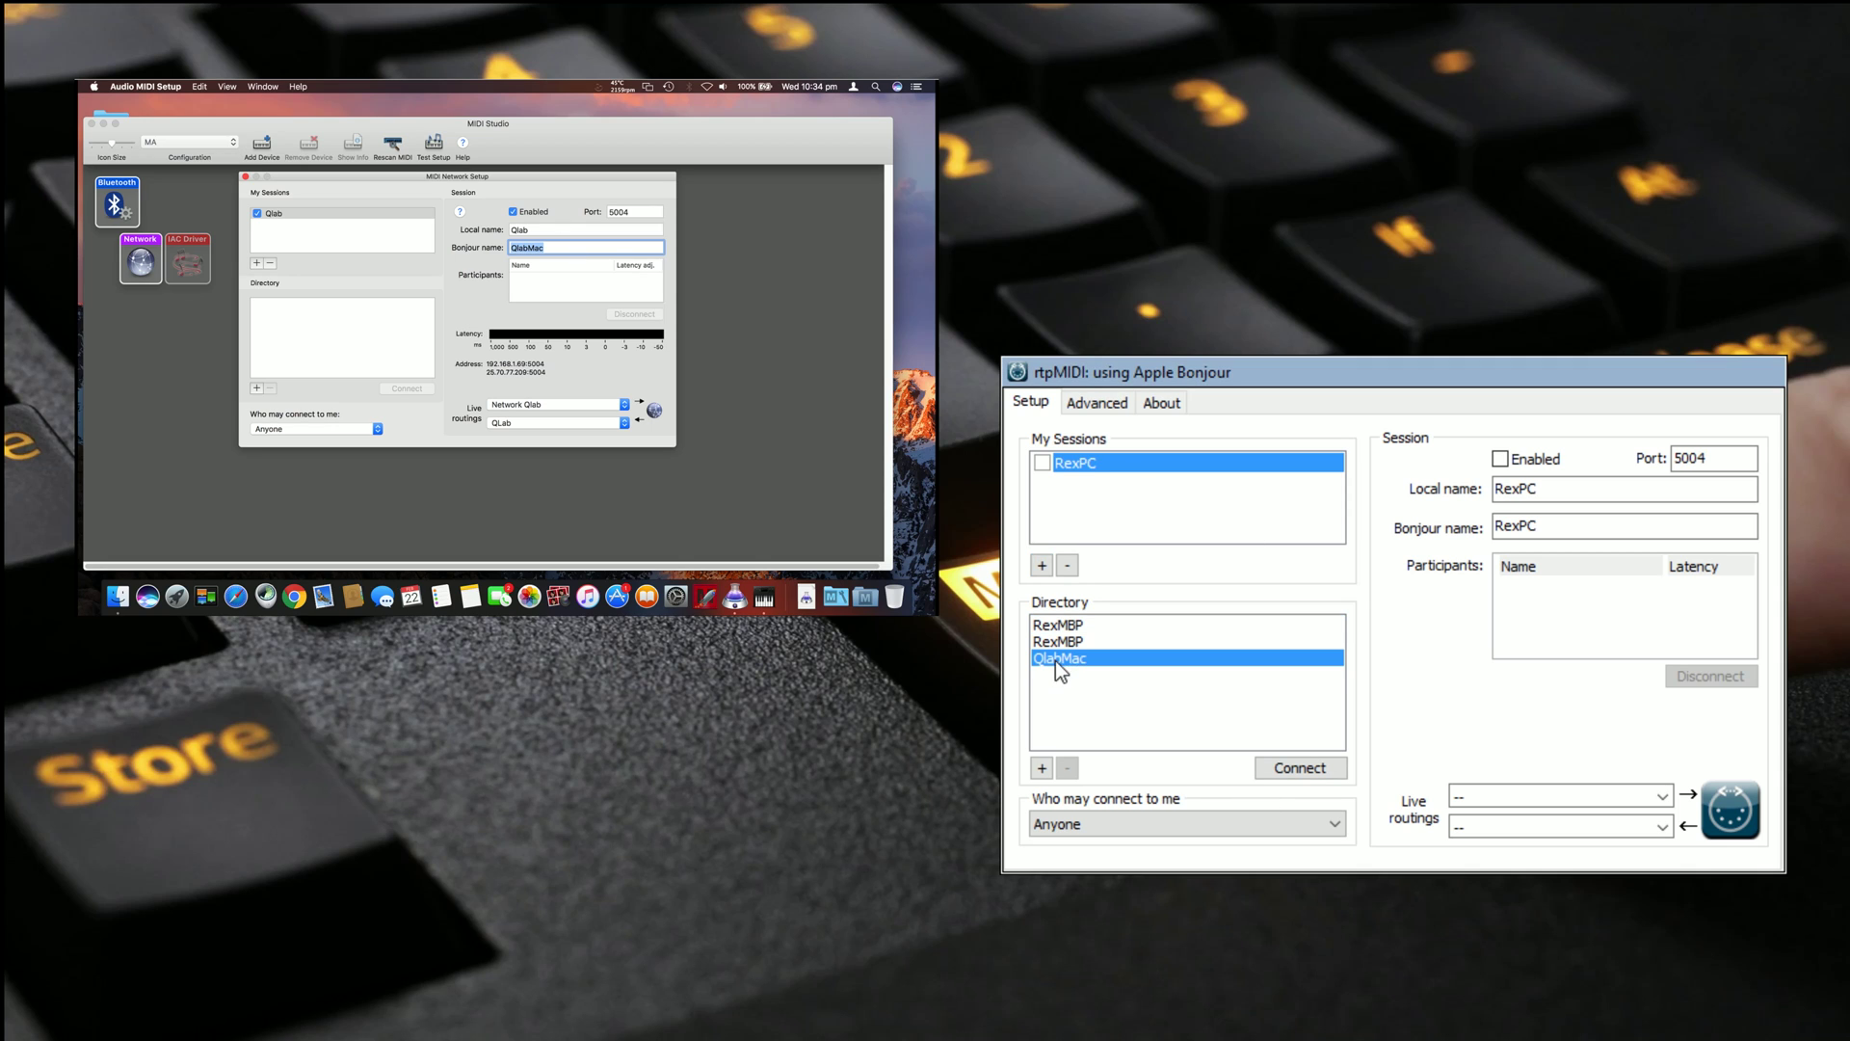
pyautogui.click(1320, 768)
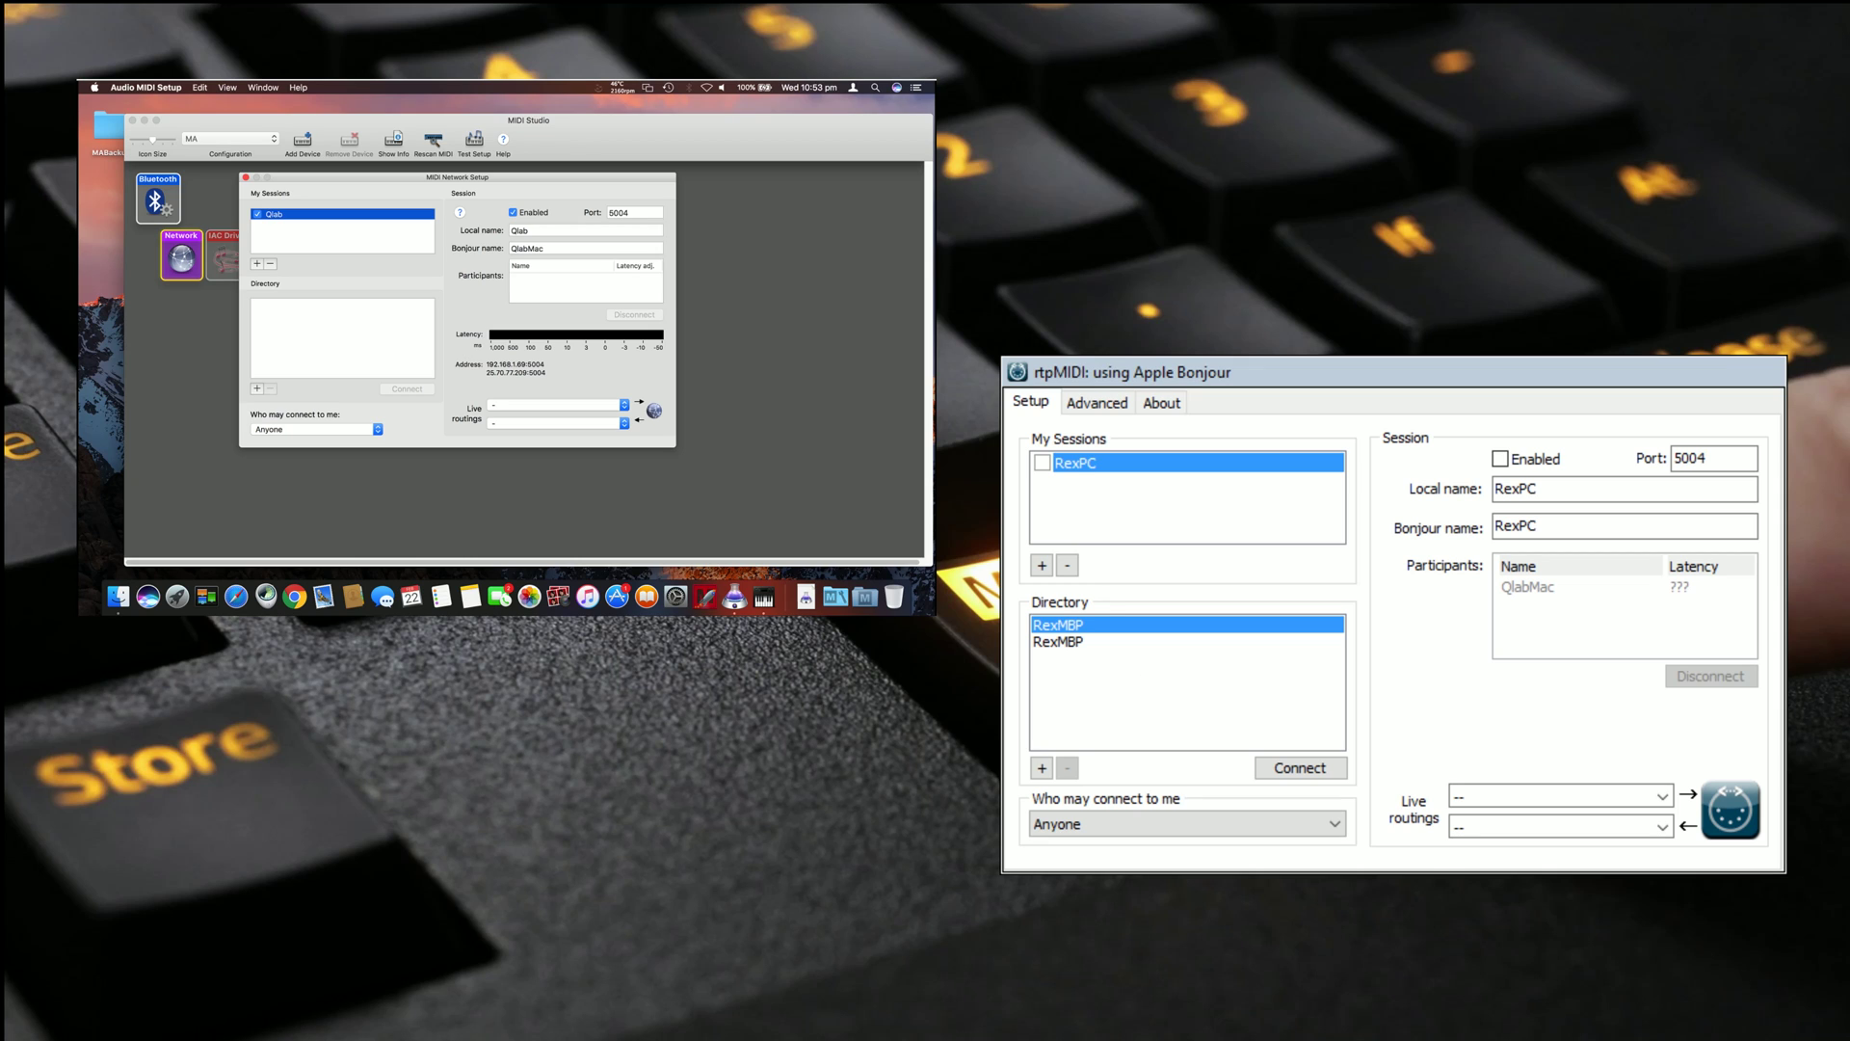
# Step: Enable the RexPC session so it connects to QlabMac at 1 ms latency
pyautogui.click(1500, 460)
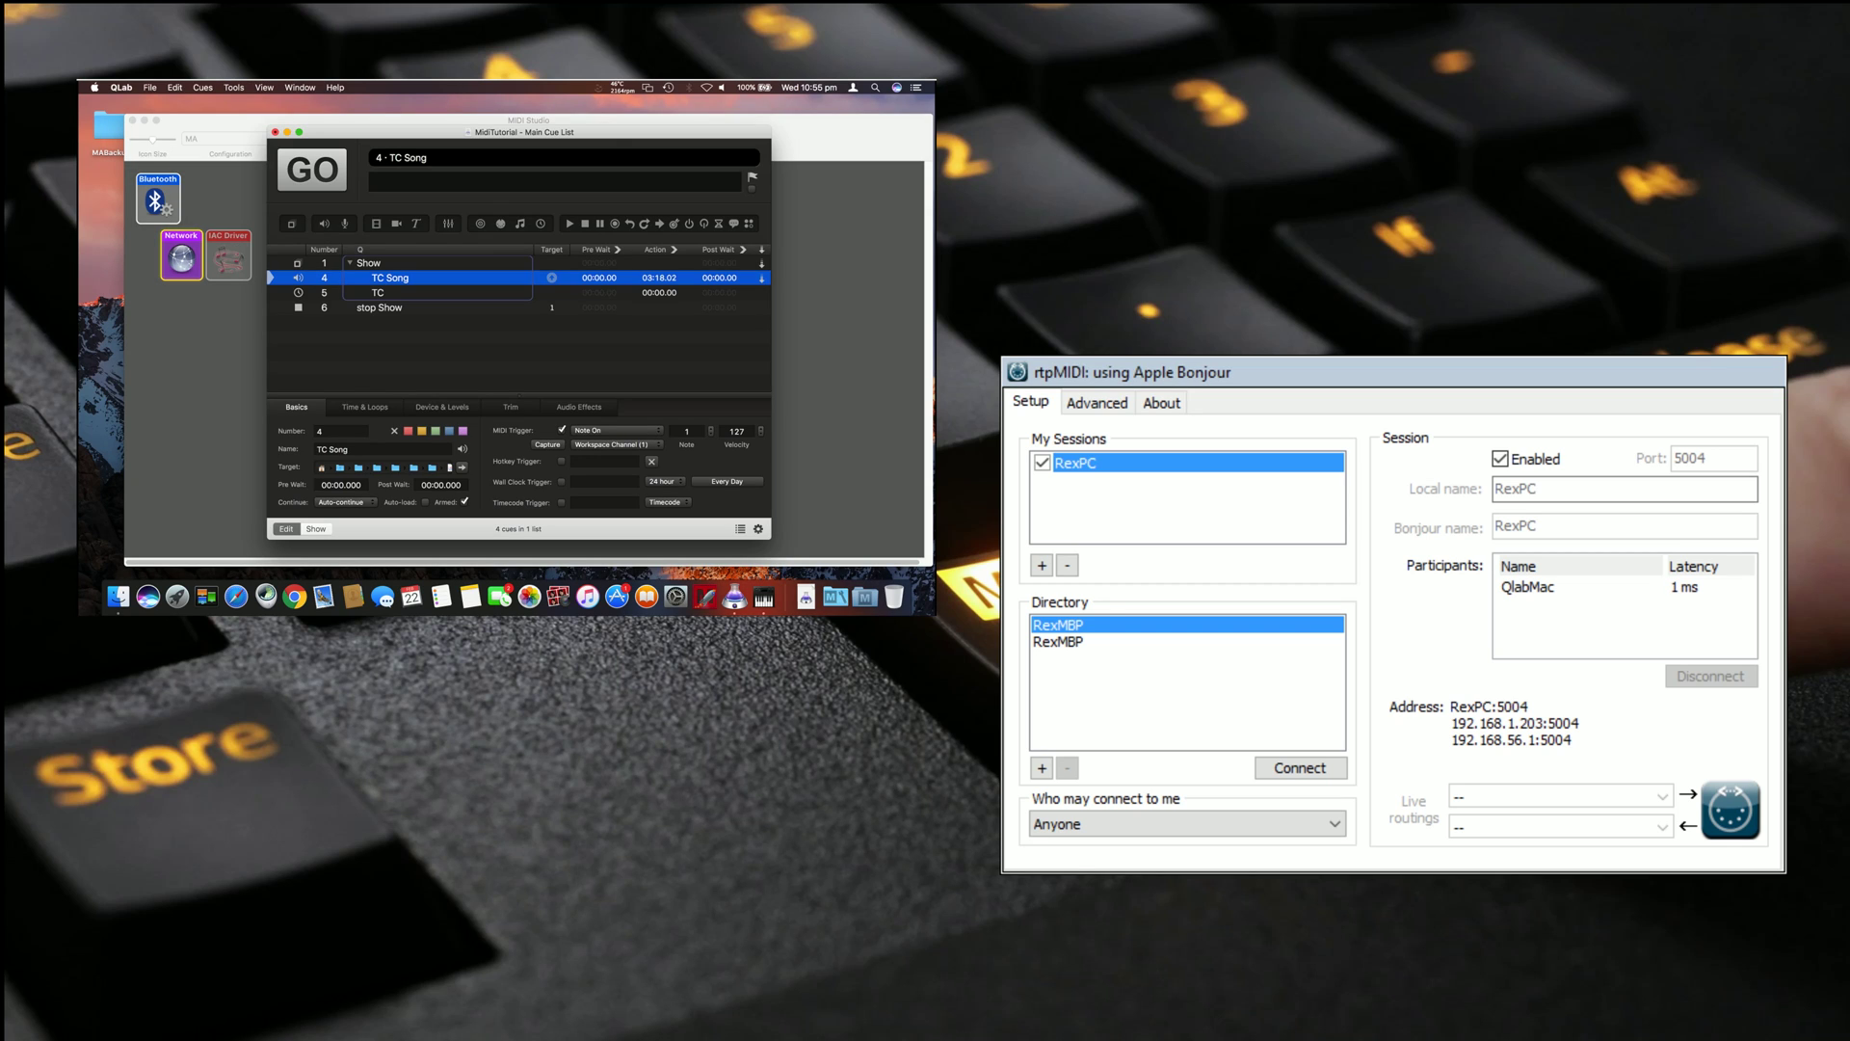
pyautogui.click(370, 268)
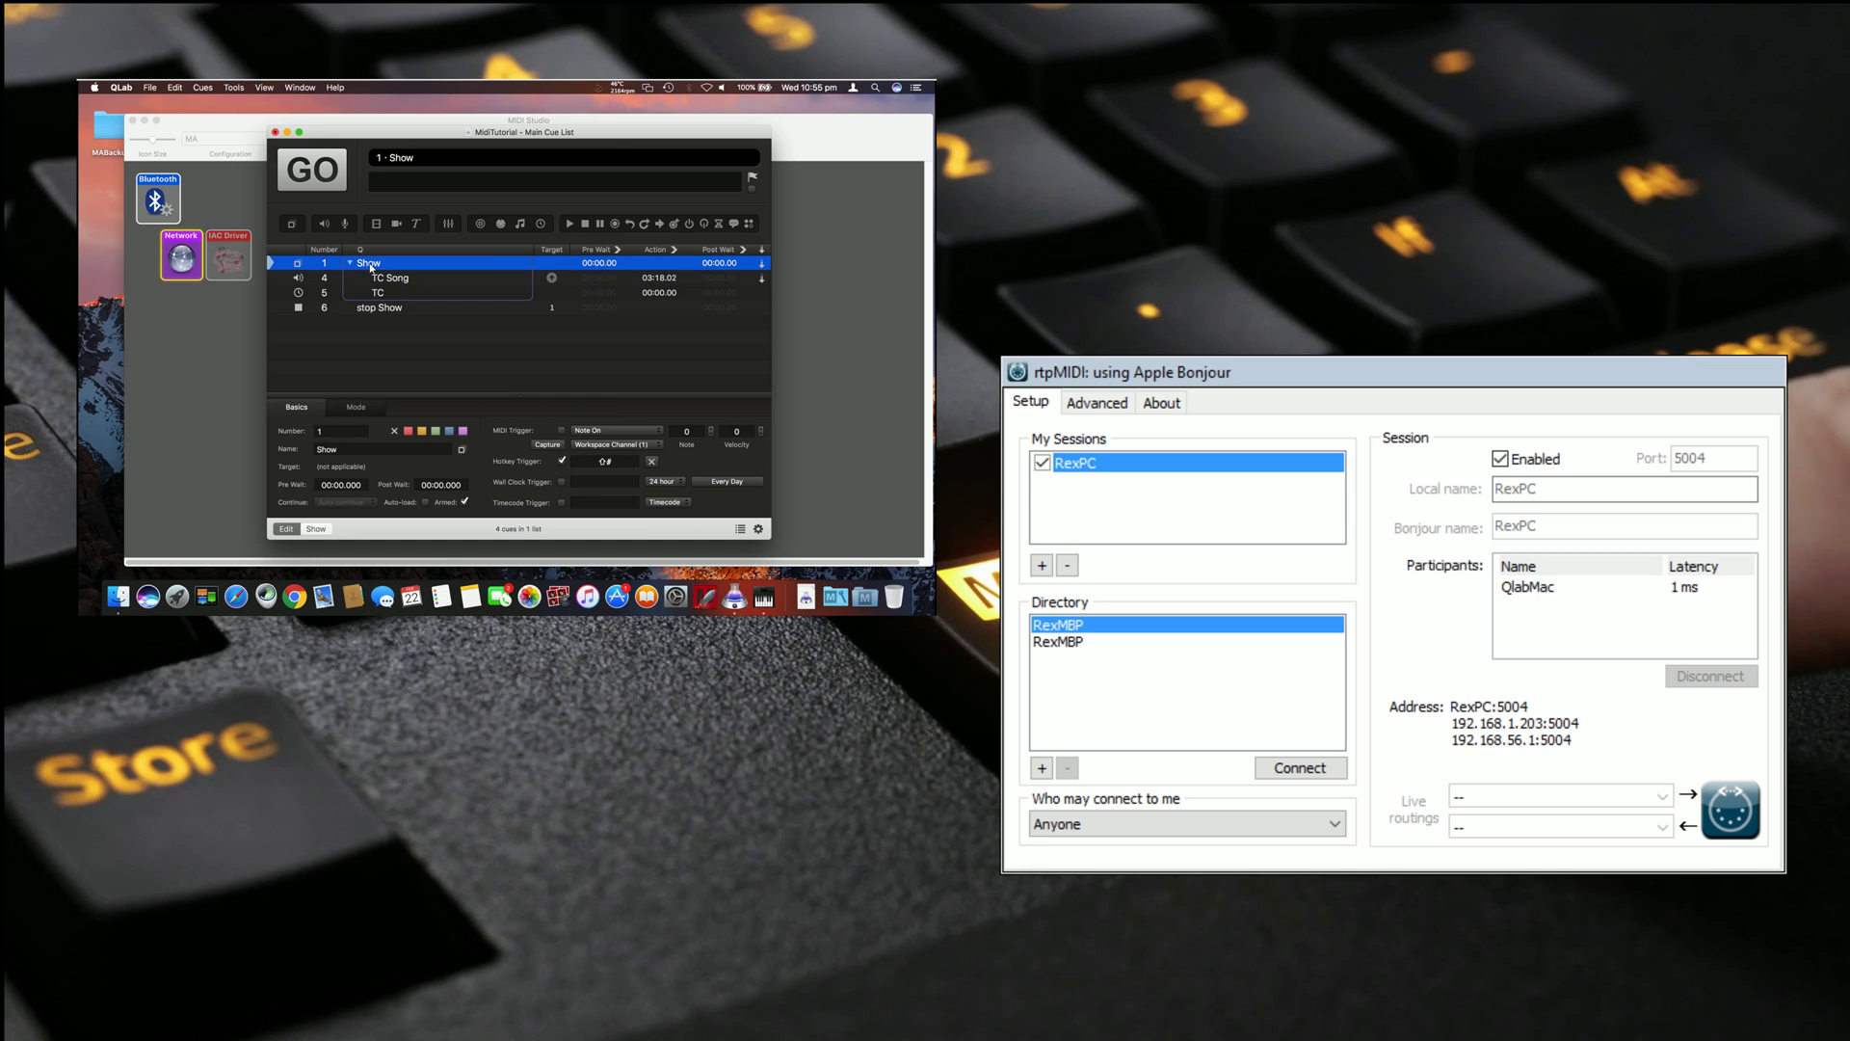
pyautogui.click(433, 279)
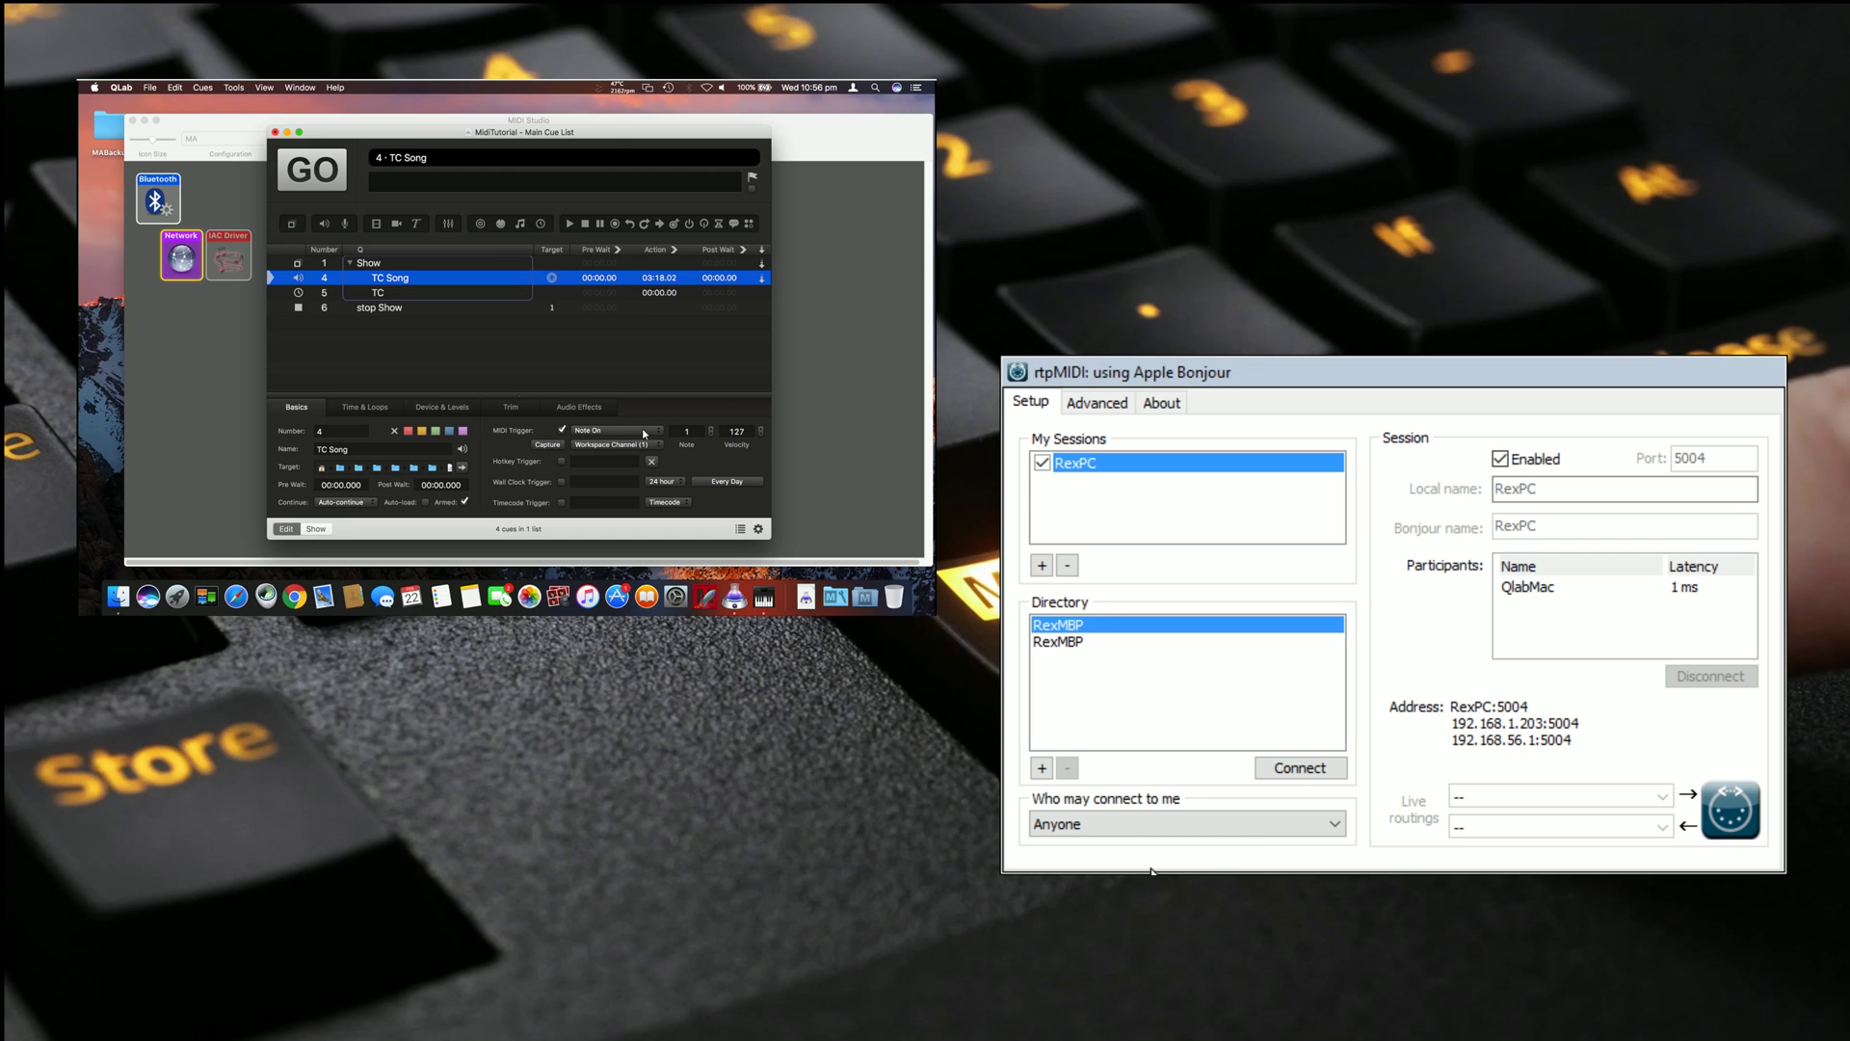
pyautogui.click(396, 295)
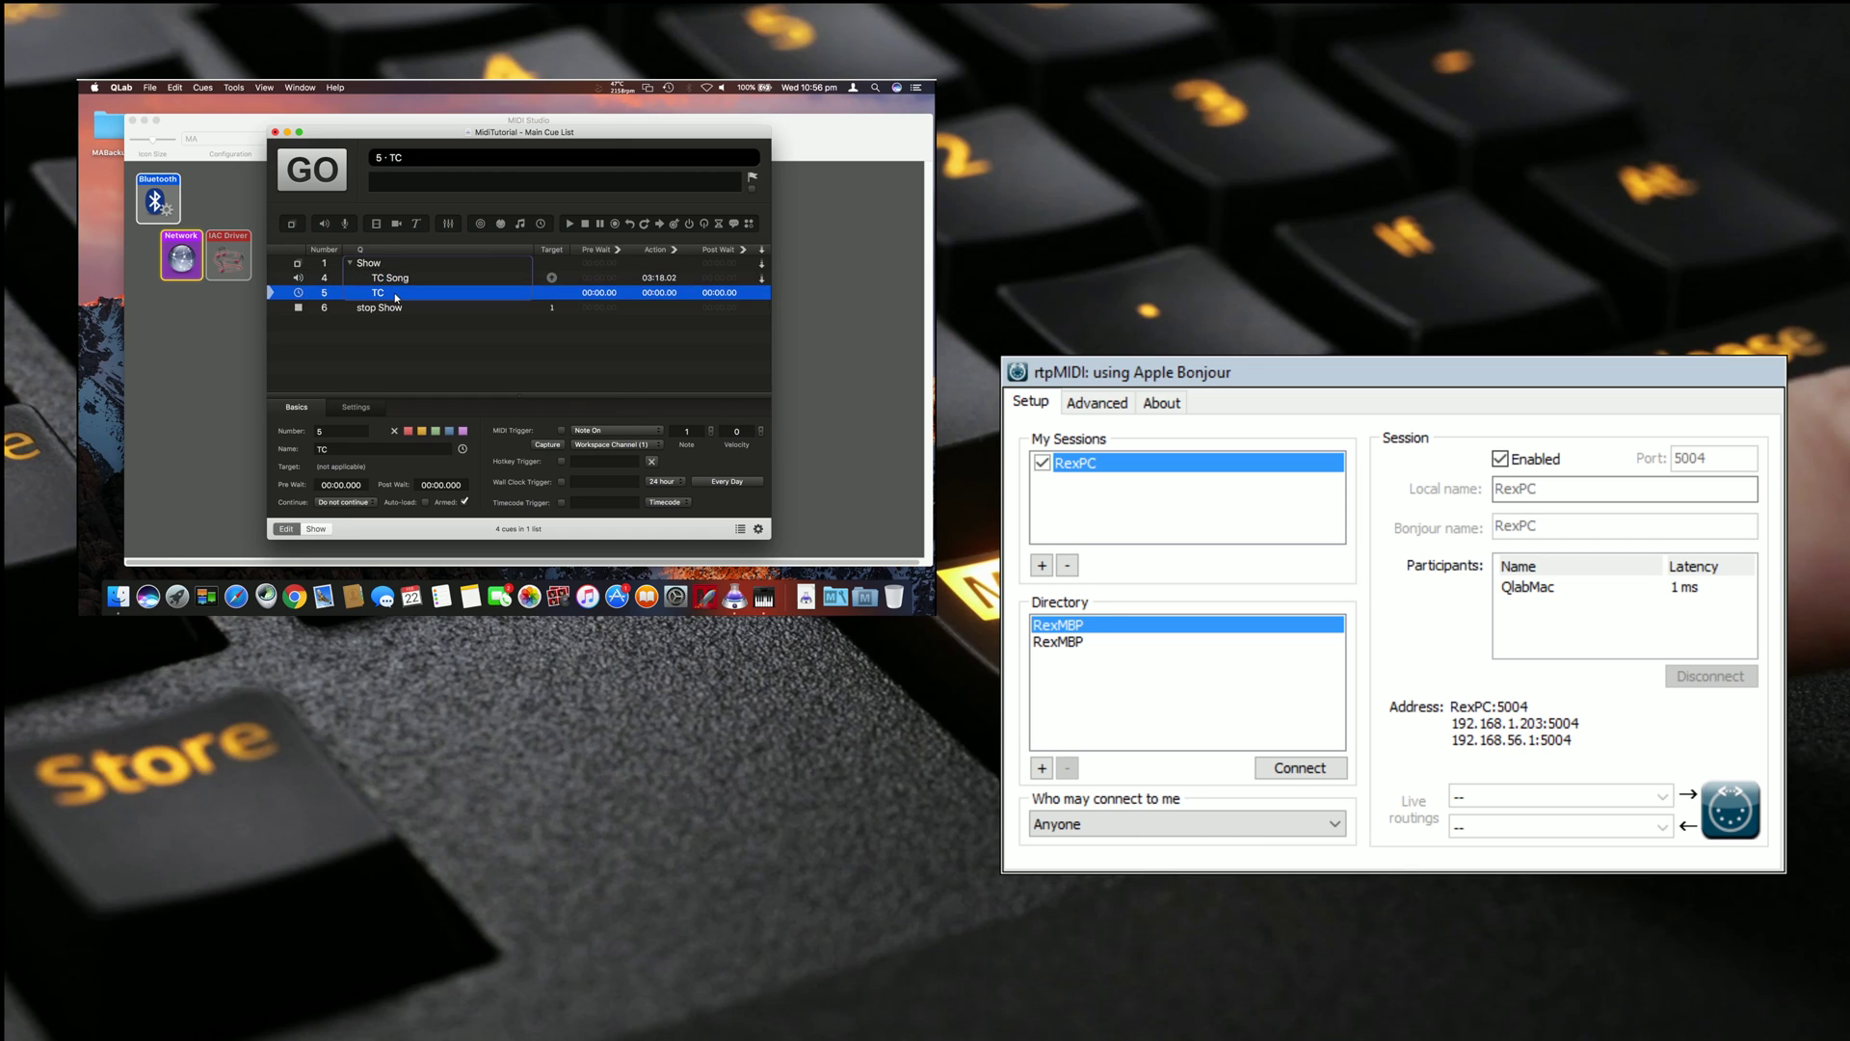
pyautogui.click(356, 410)
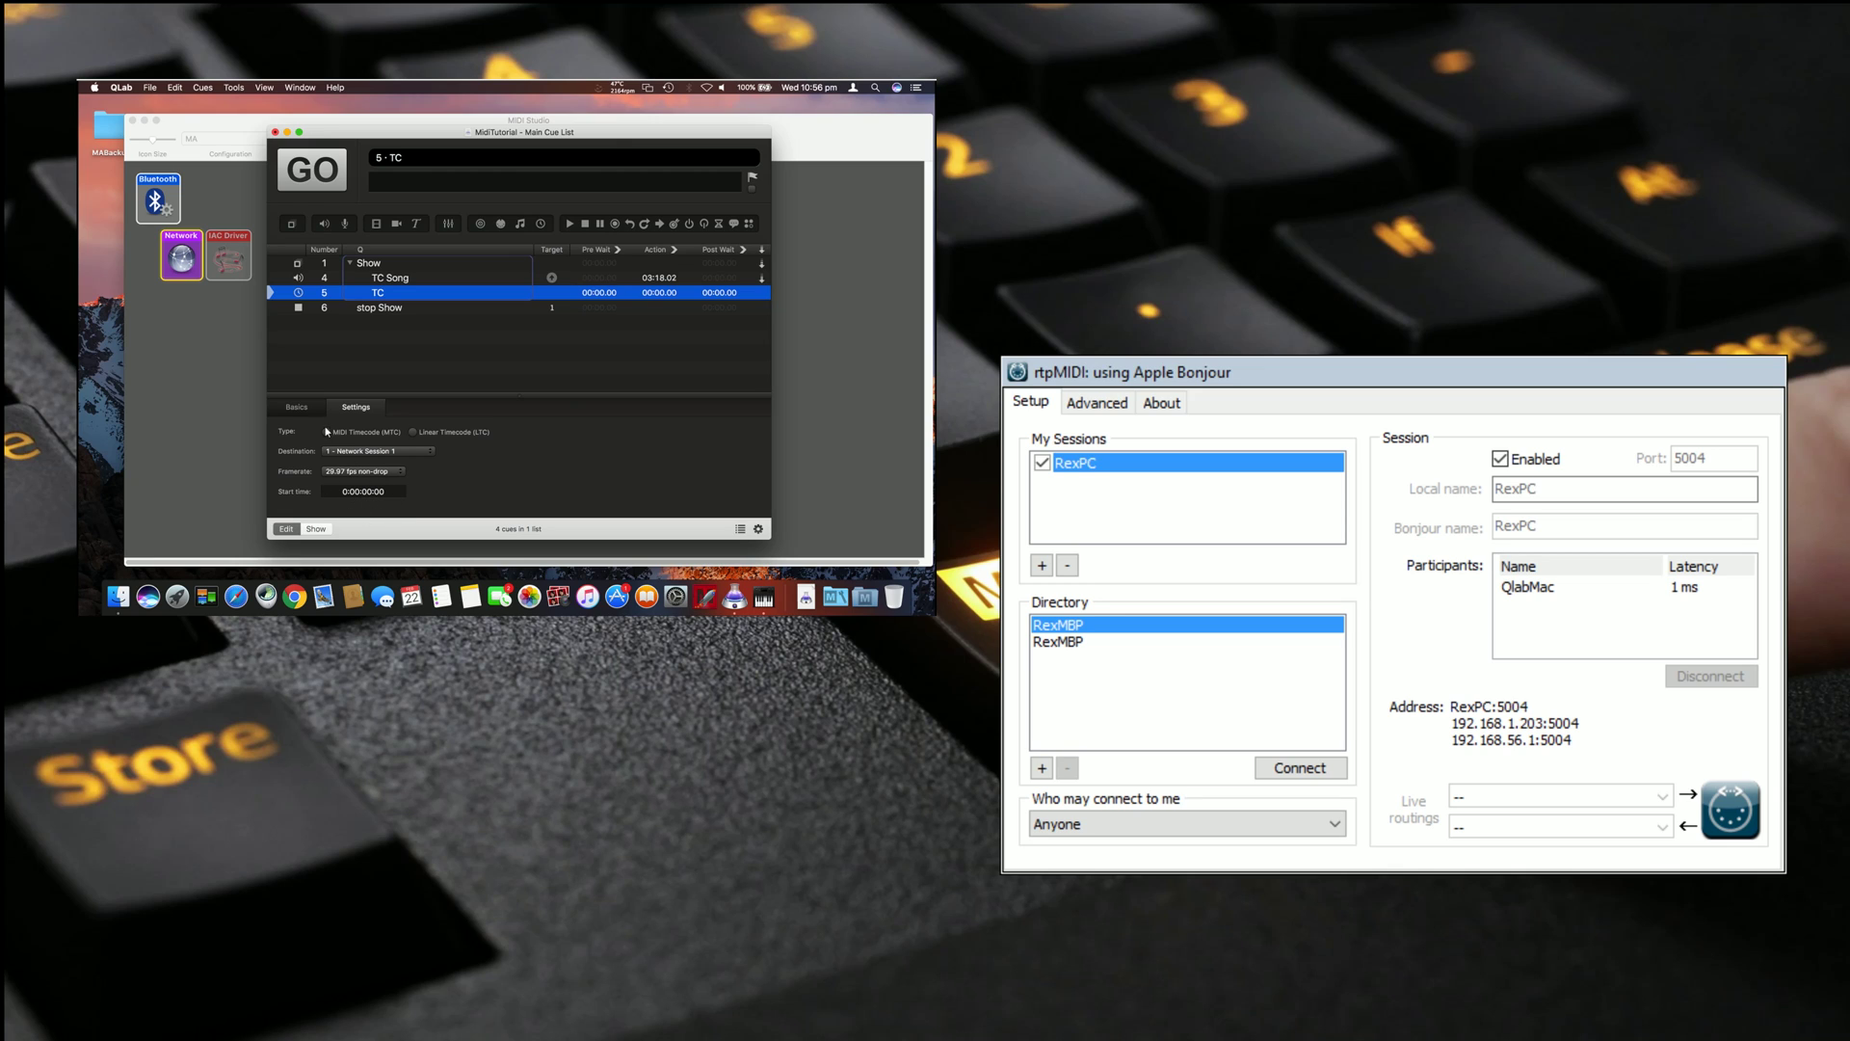
pyautogui.click(297, 406)
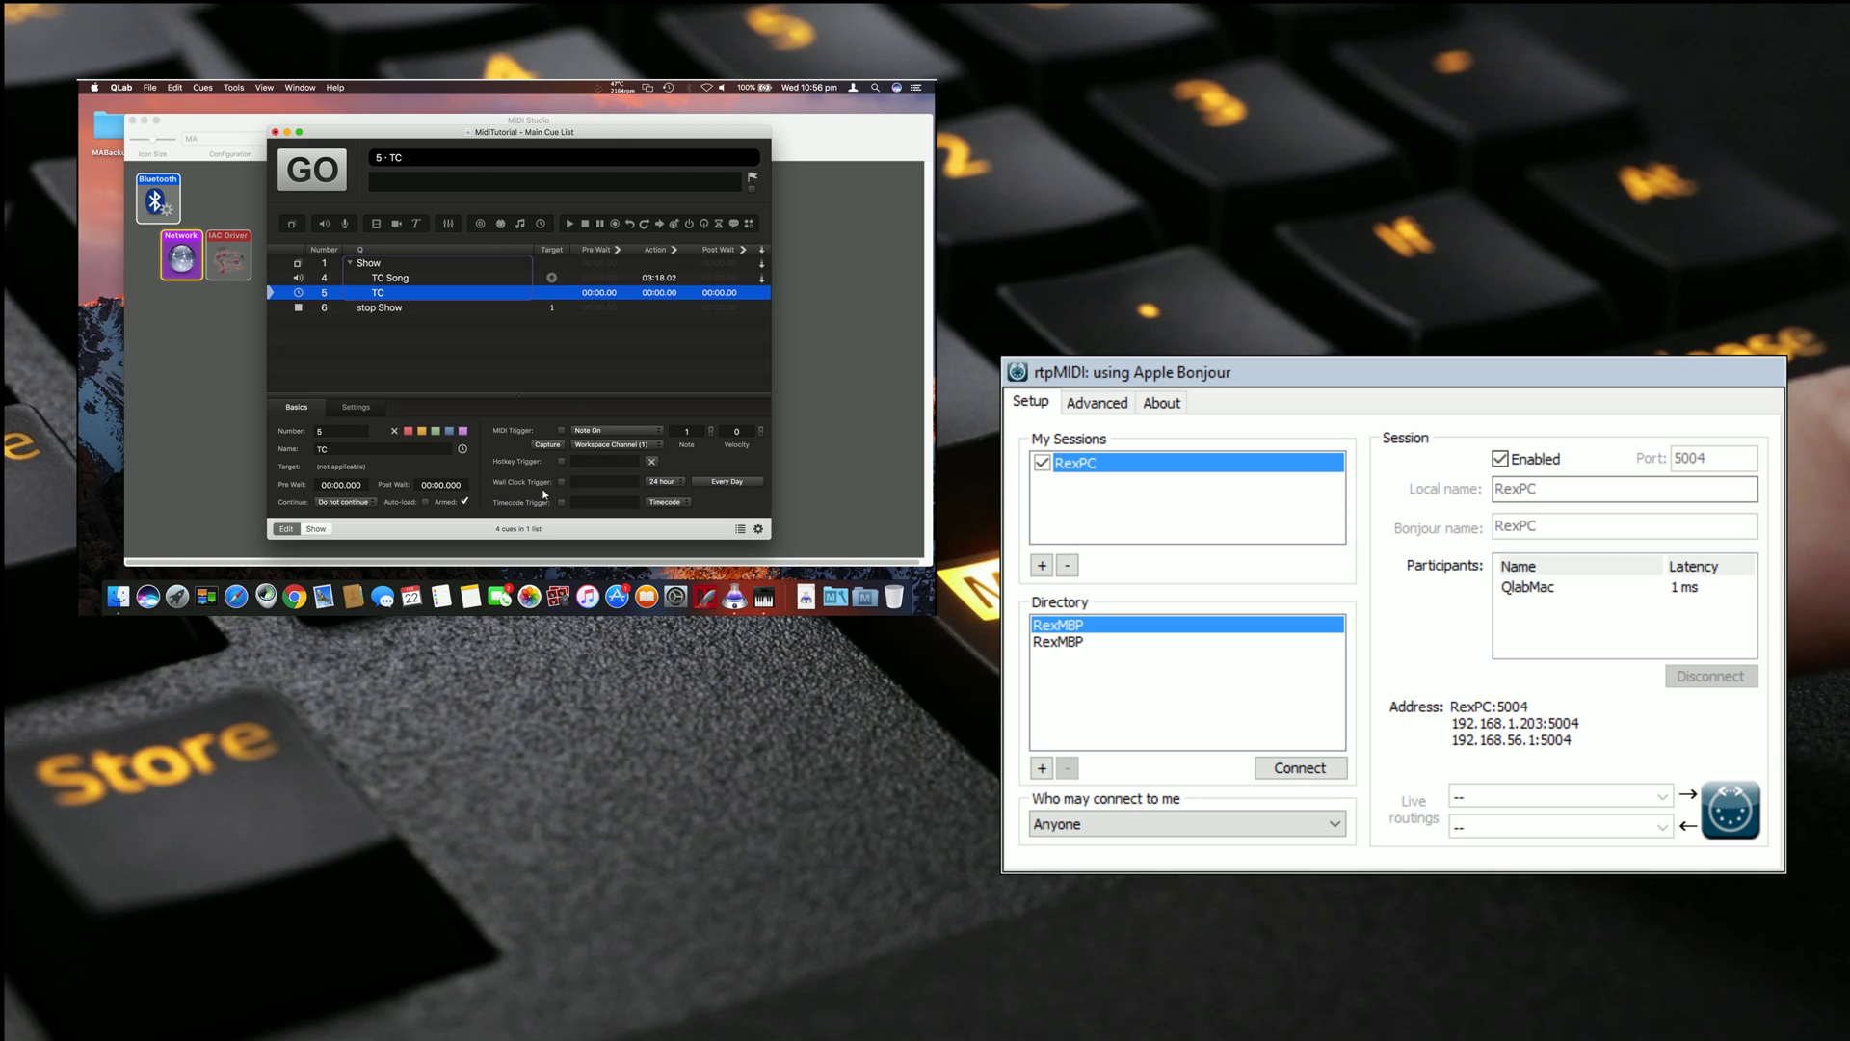
pyautogui.click(407, 310)
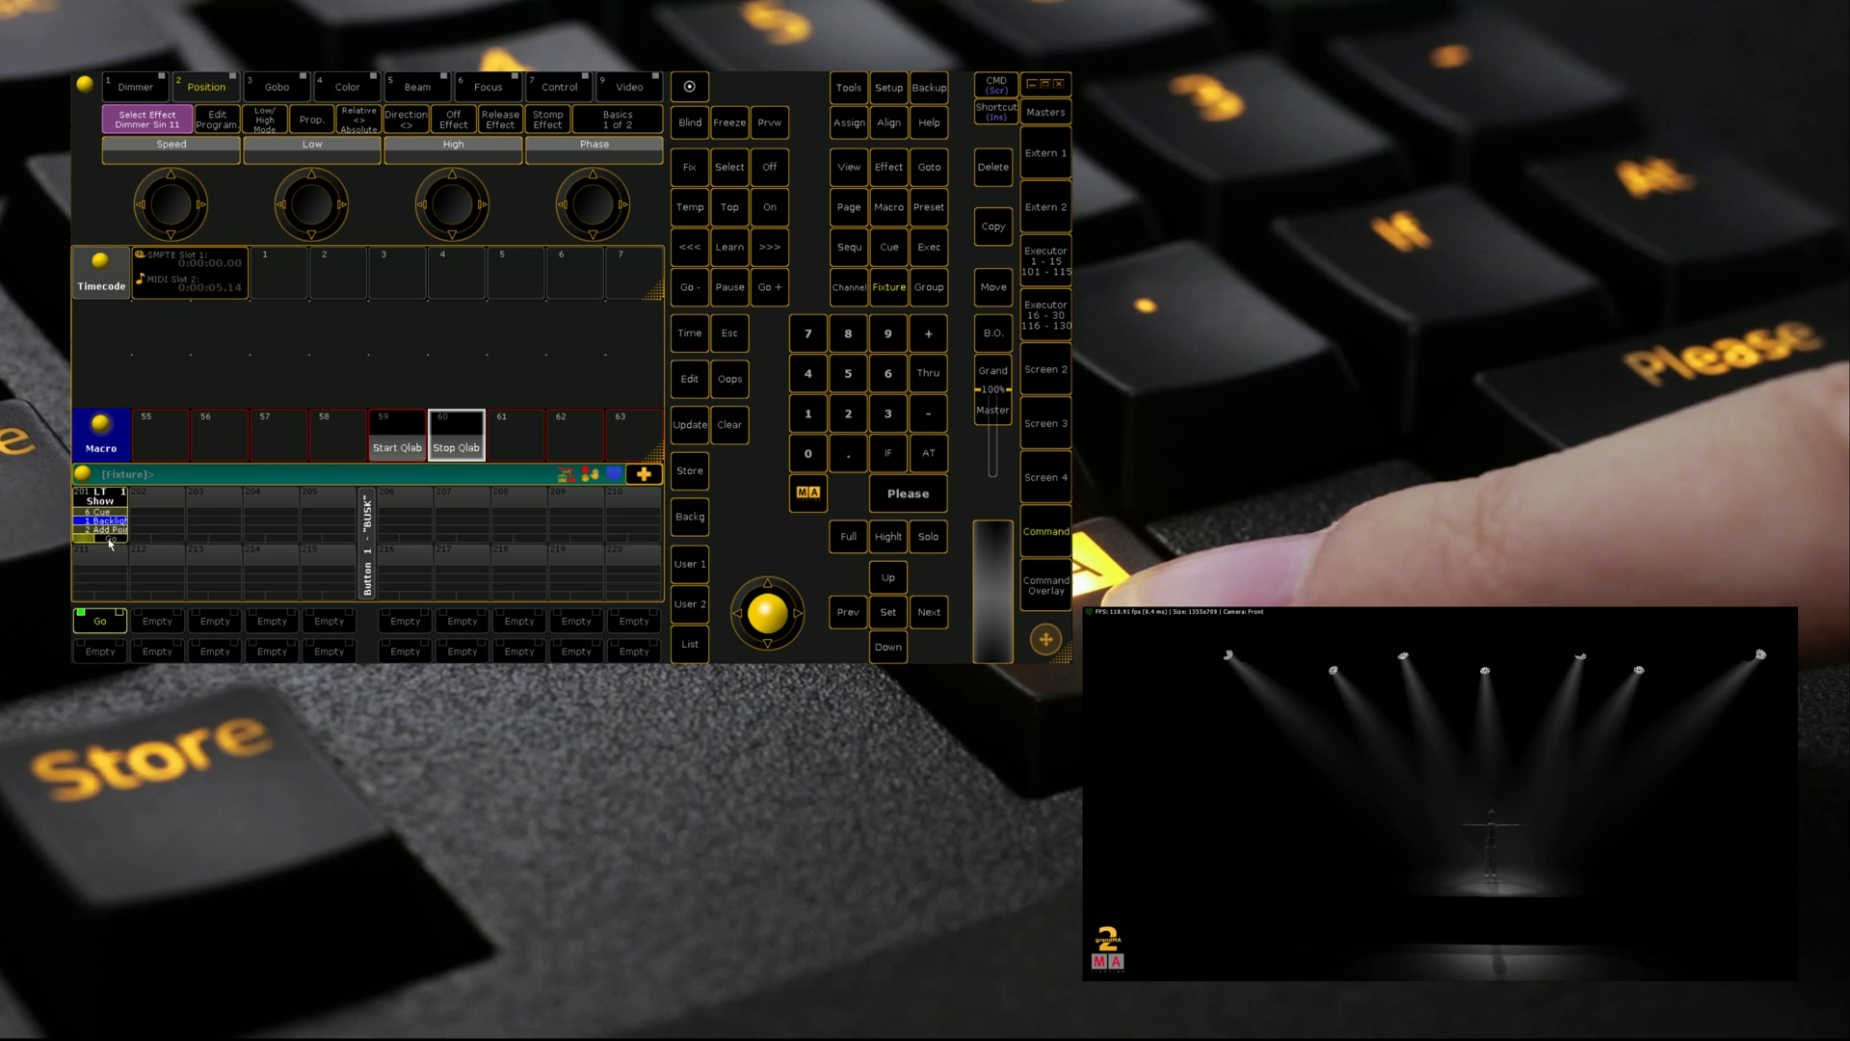
# Step: Step executor 201 through cues 2 to 6 (Yellow, Purple, Red), then switch it off
pyautogui.click(112, 541)
pyautogui.click(112, 545)
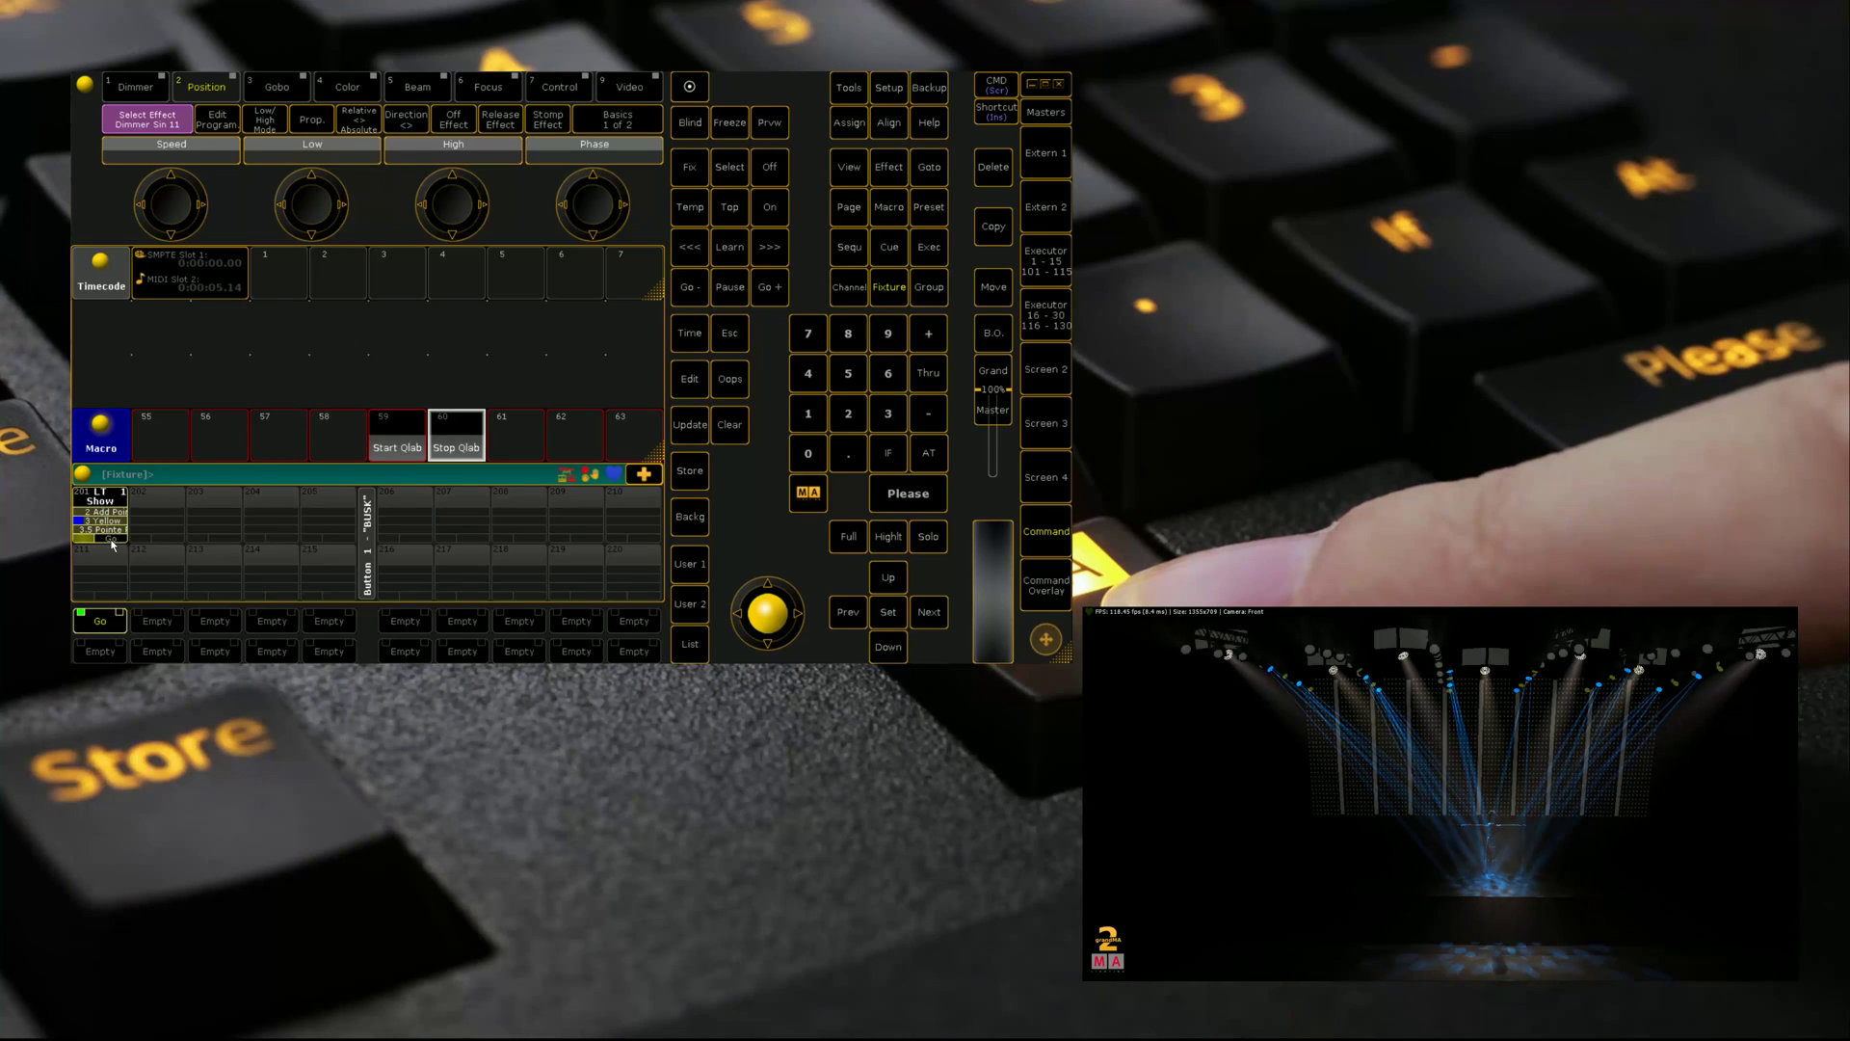
pyautogui.click(111, 544)
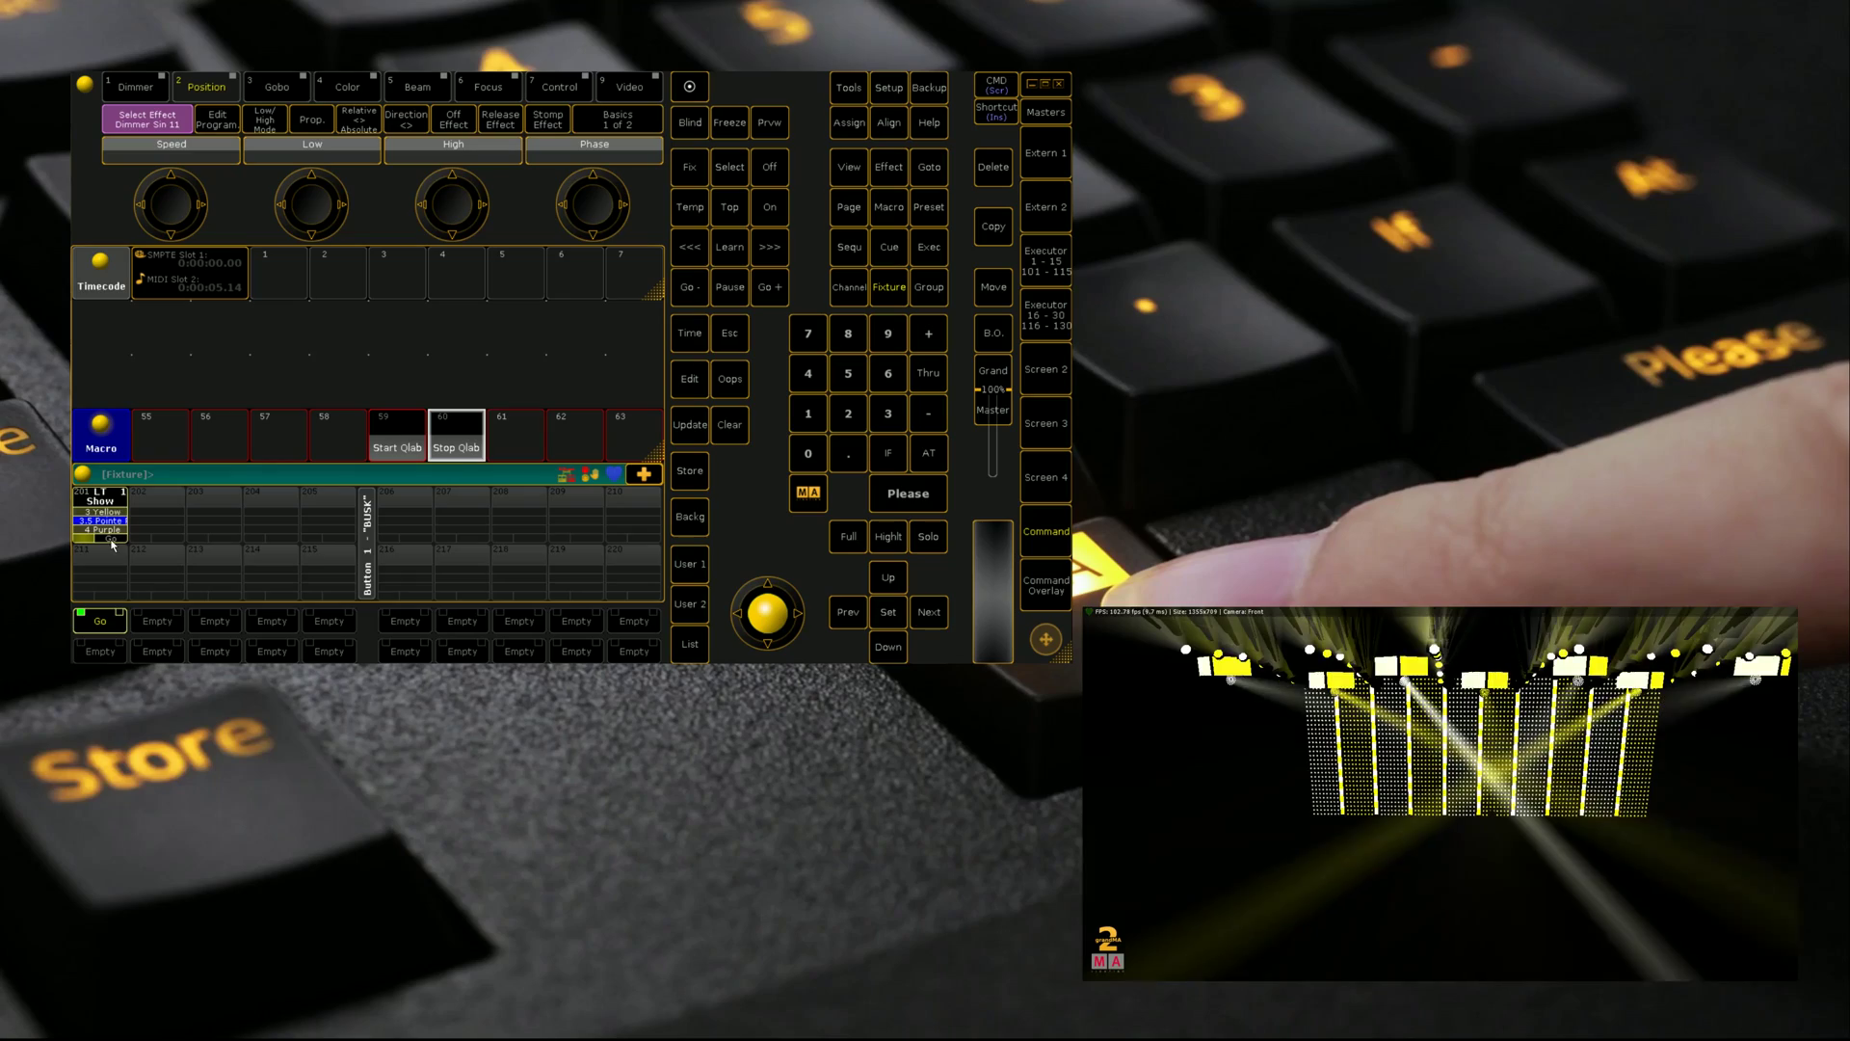
pyautogui.click(112, 545)
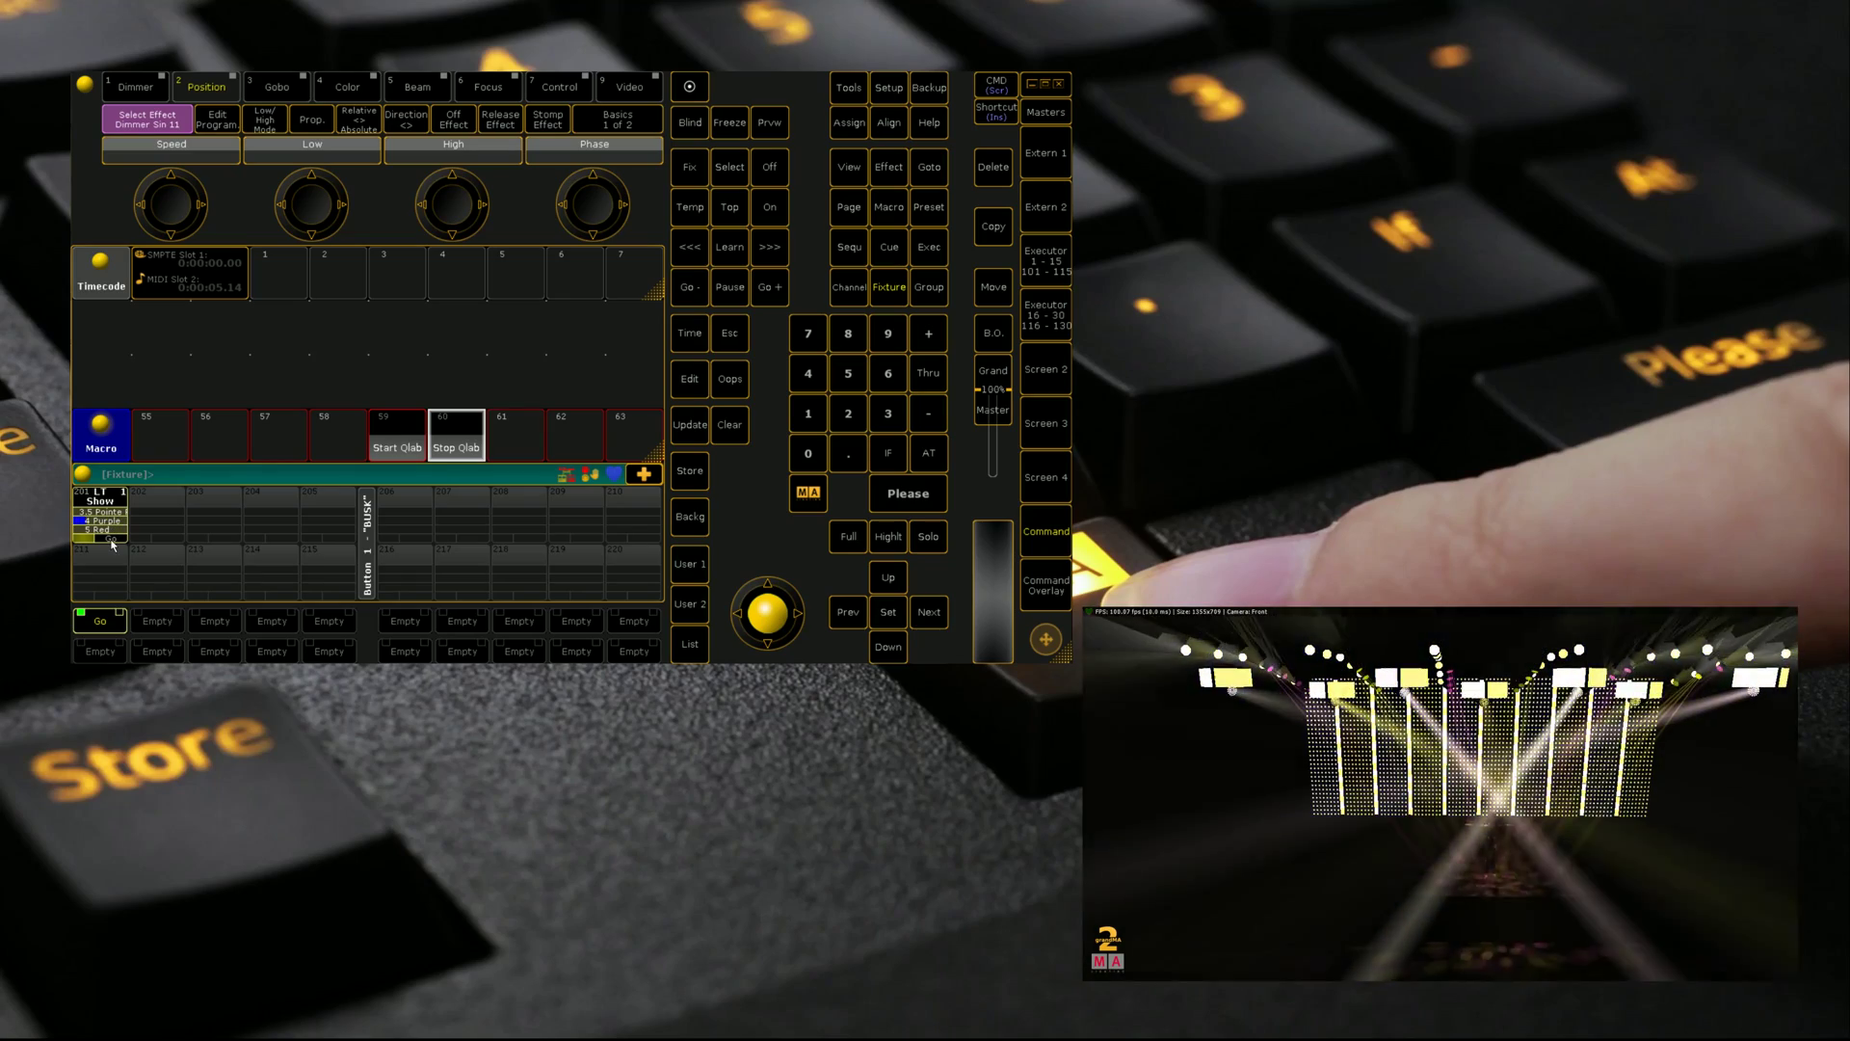
pyautogui.click(112, 545)
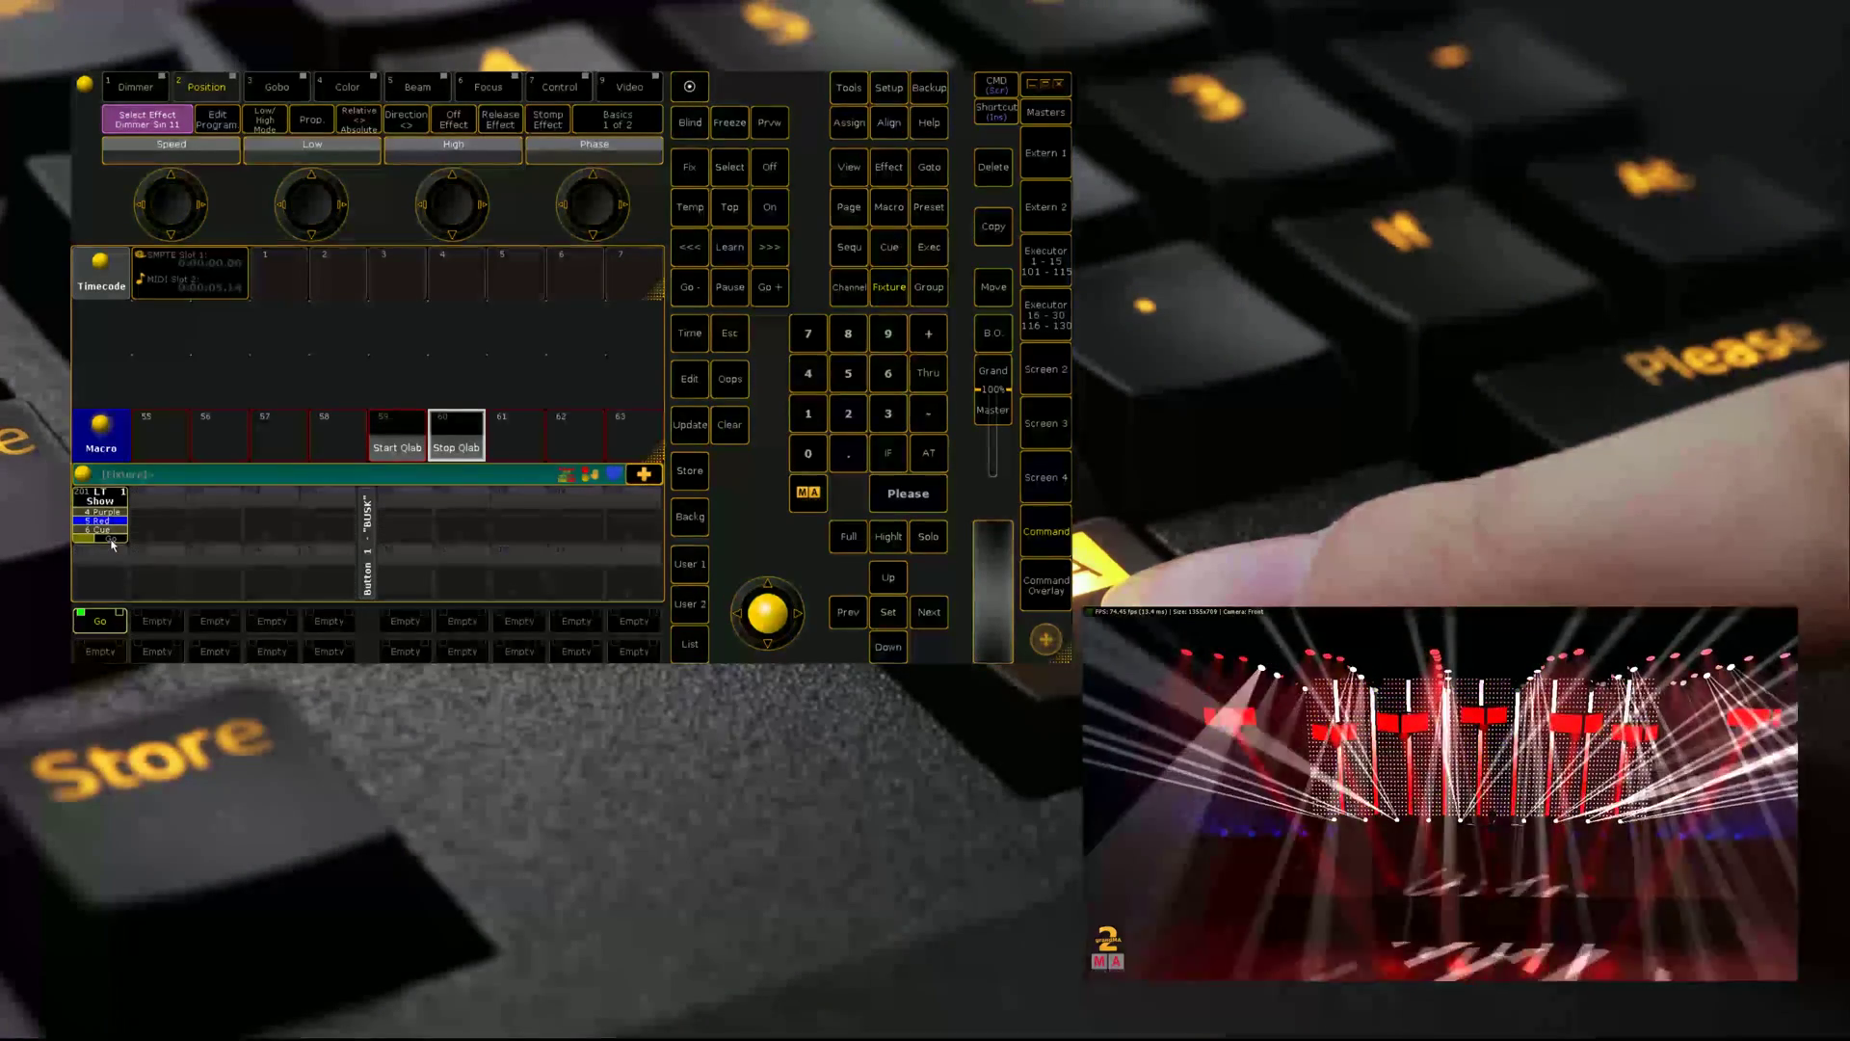
pyautogui.click(112, 544)
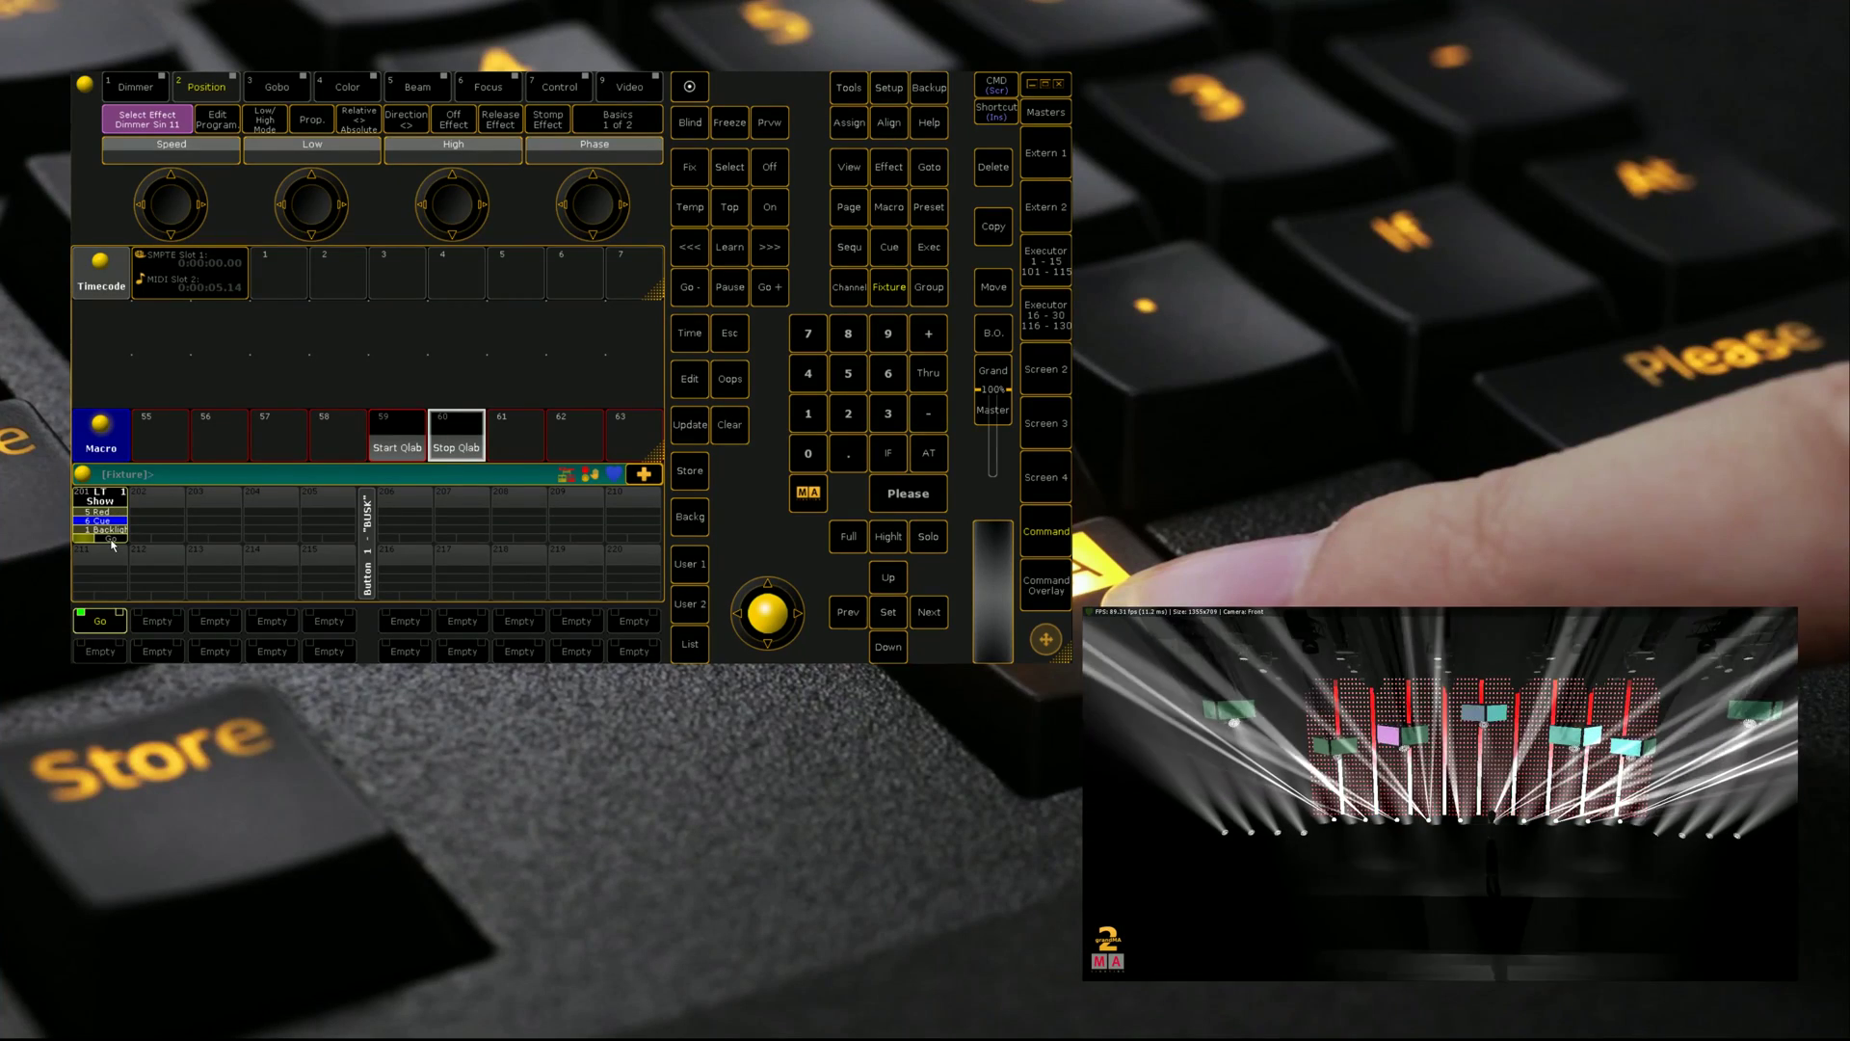
pyautogui.press('o')
pyautogui.press('Return')
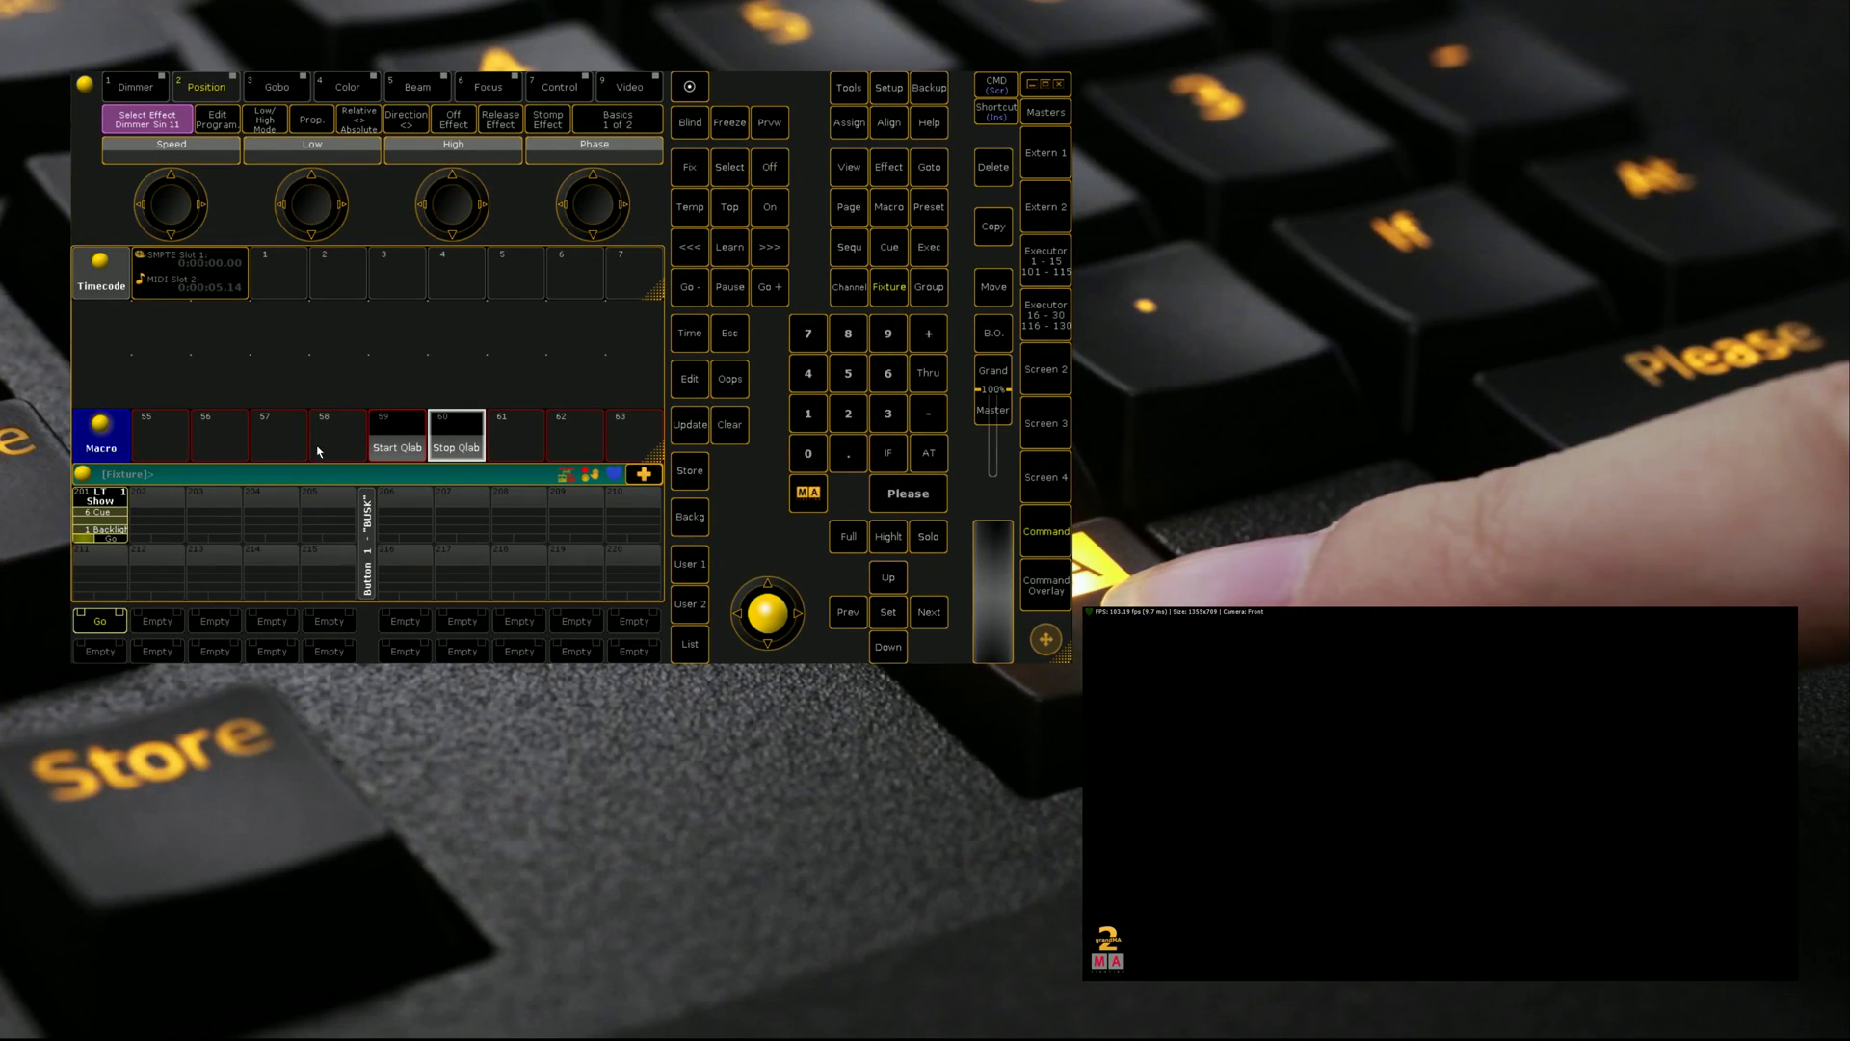
# Step: Set both MIDI In and MIDI Out devices to RexPC in the onPC options
pyautogui.click(84, 87)
pyautogui.click(120, 260)
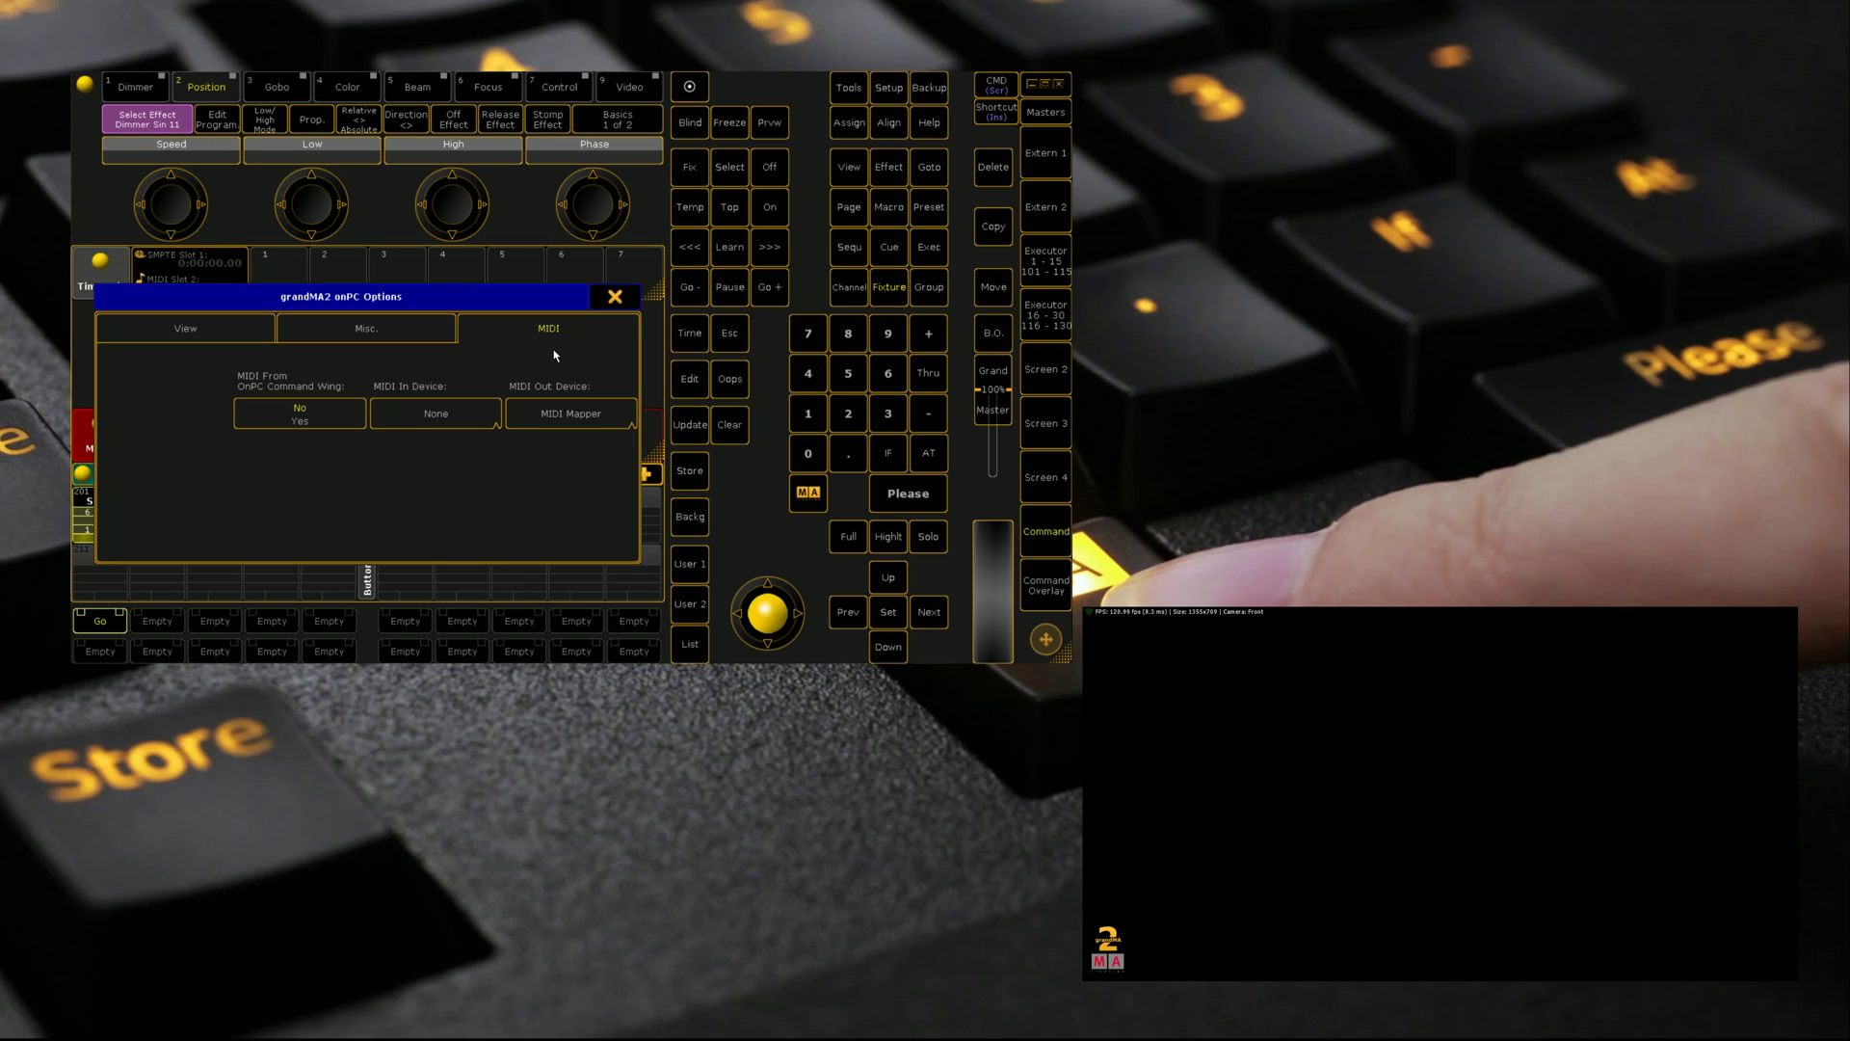
pyautogui.click(476, 420)
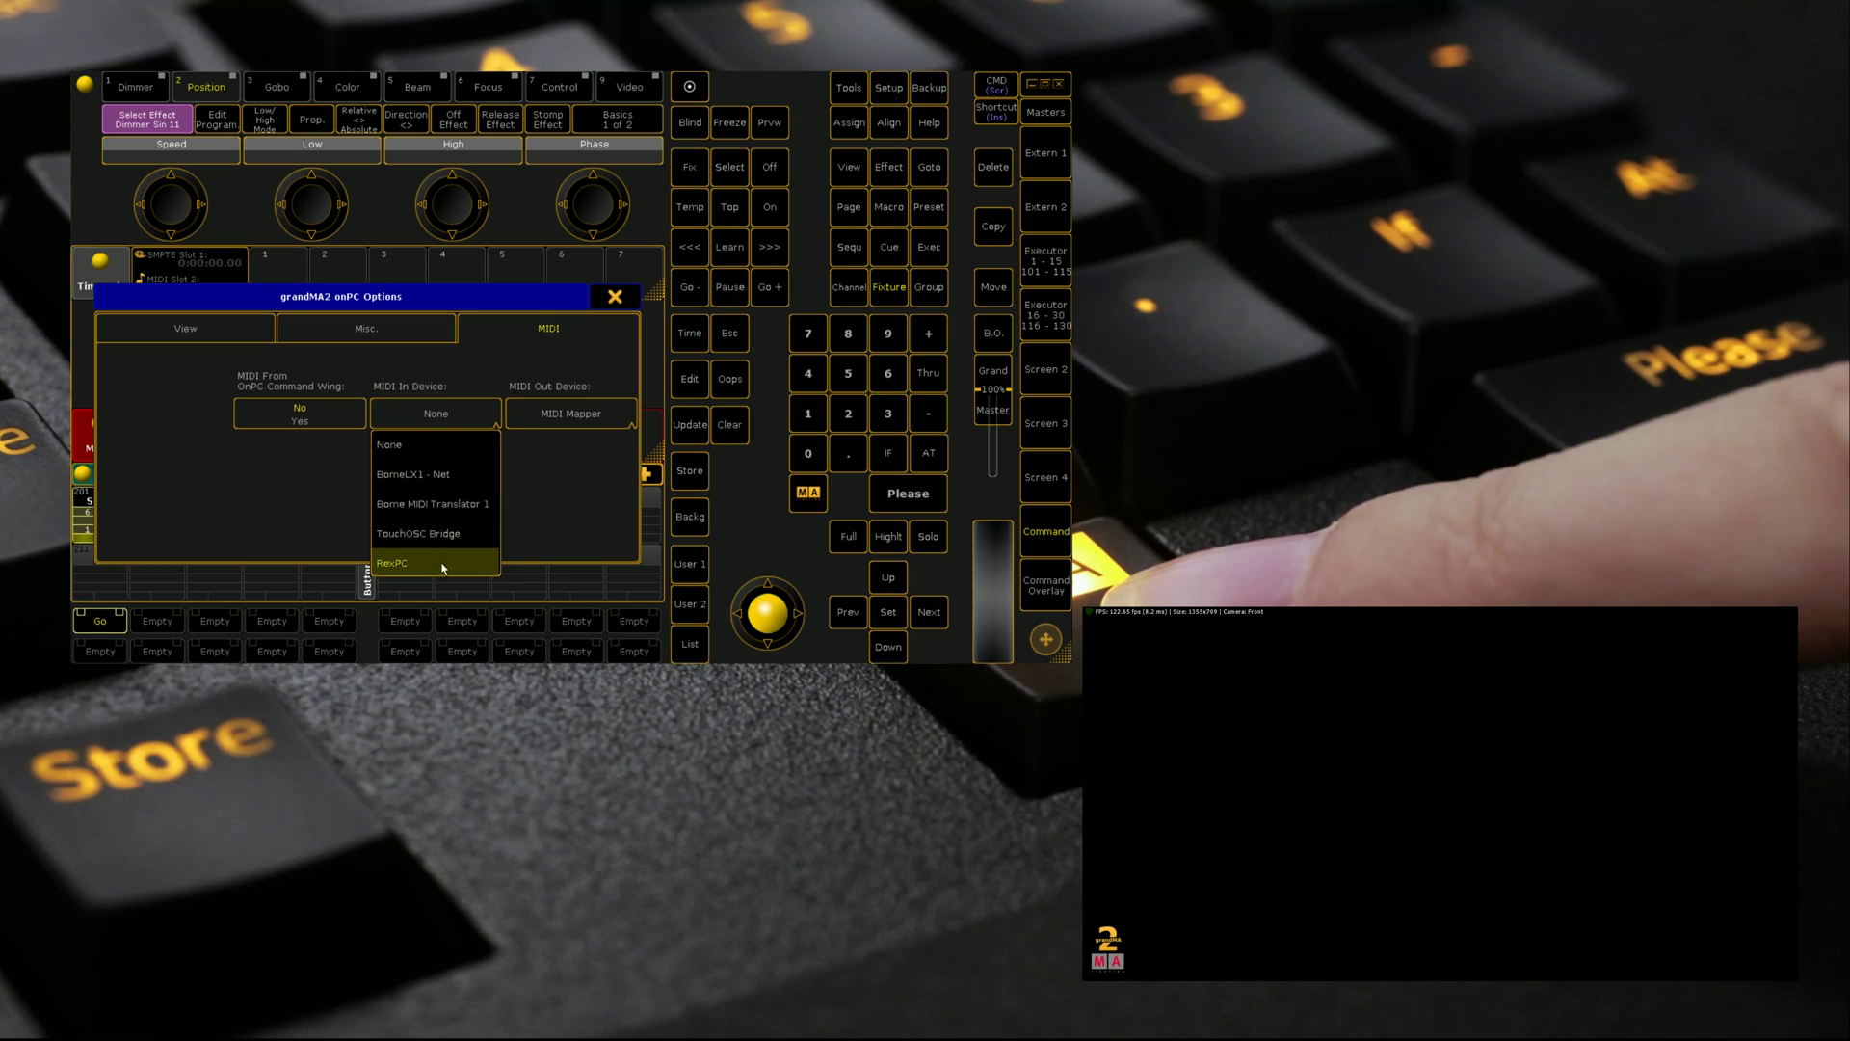
pyautogui.click(391, 566)
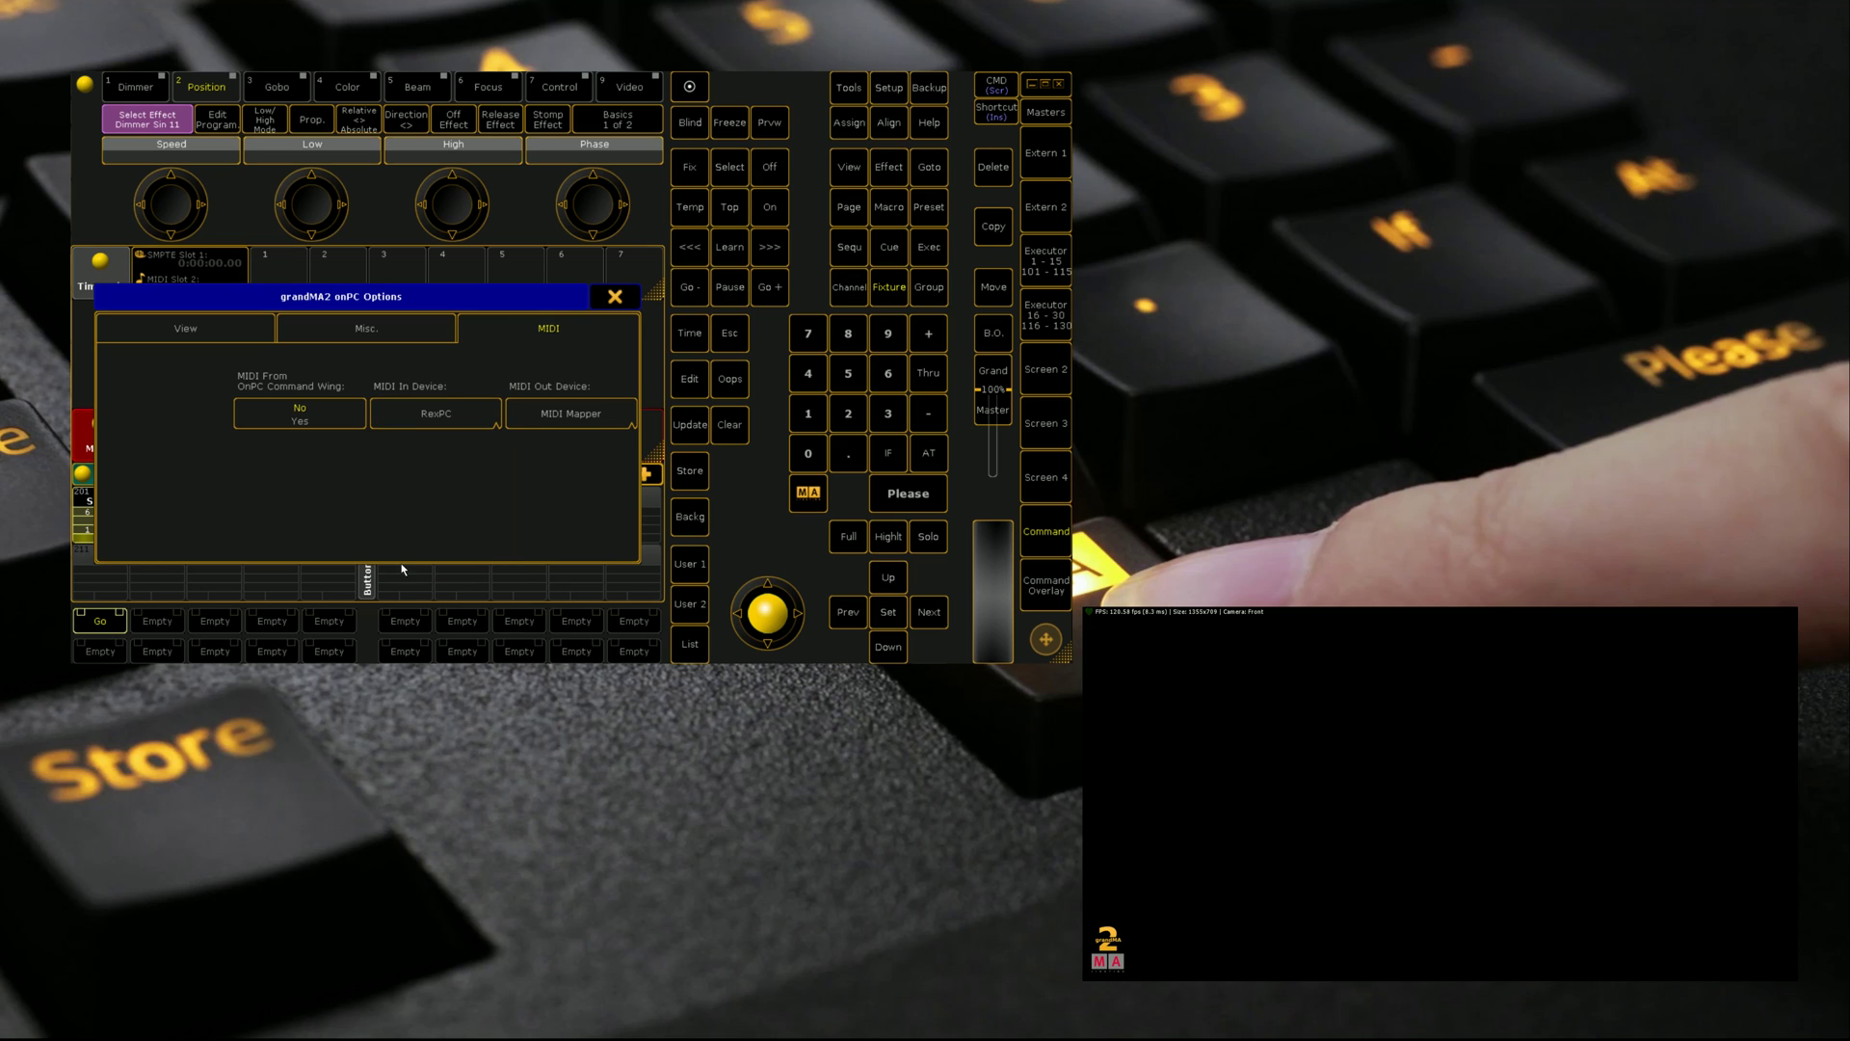
pyautogui.click(552, 417)
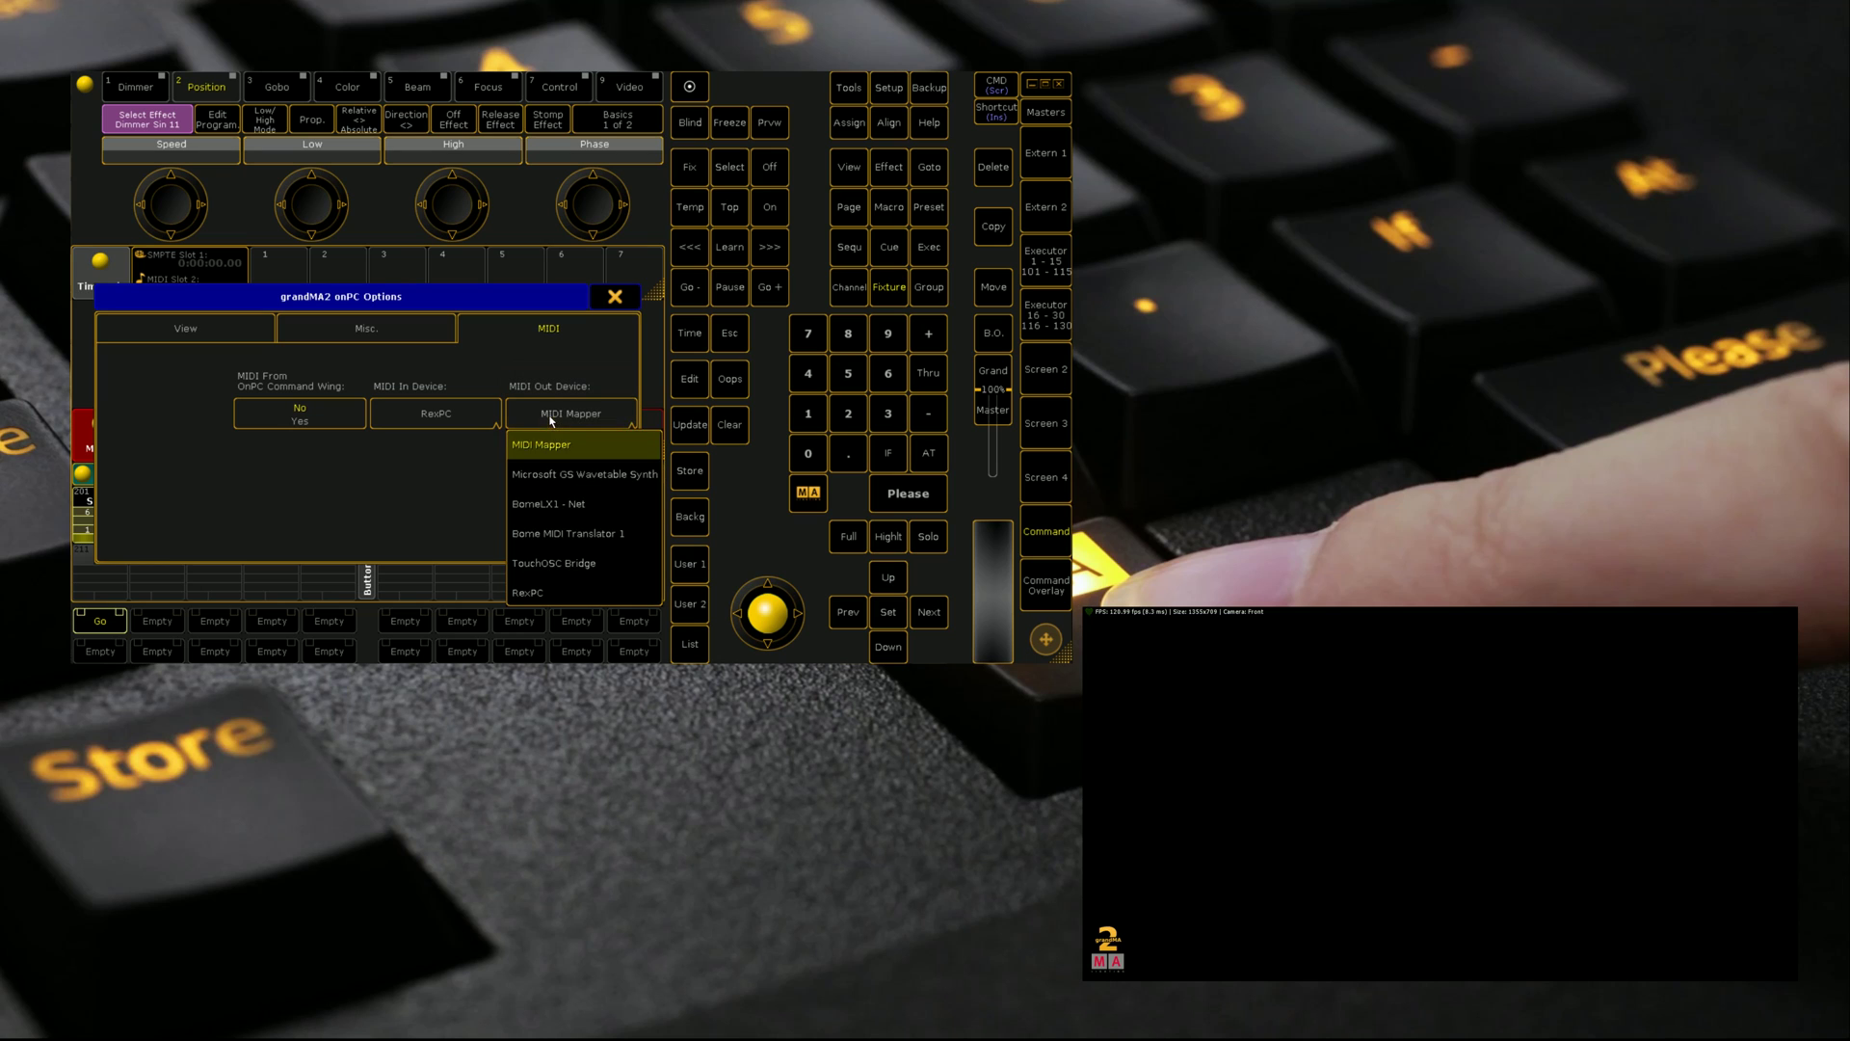
pyautogui.click(583, 590)
pyautogui.click(614, 296)
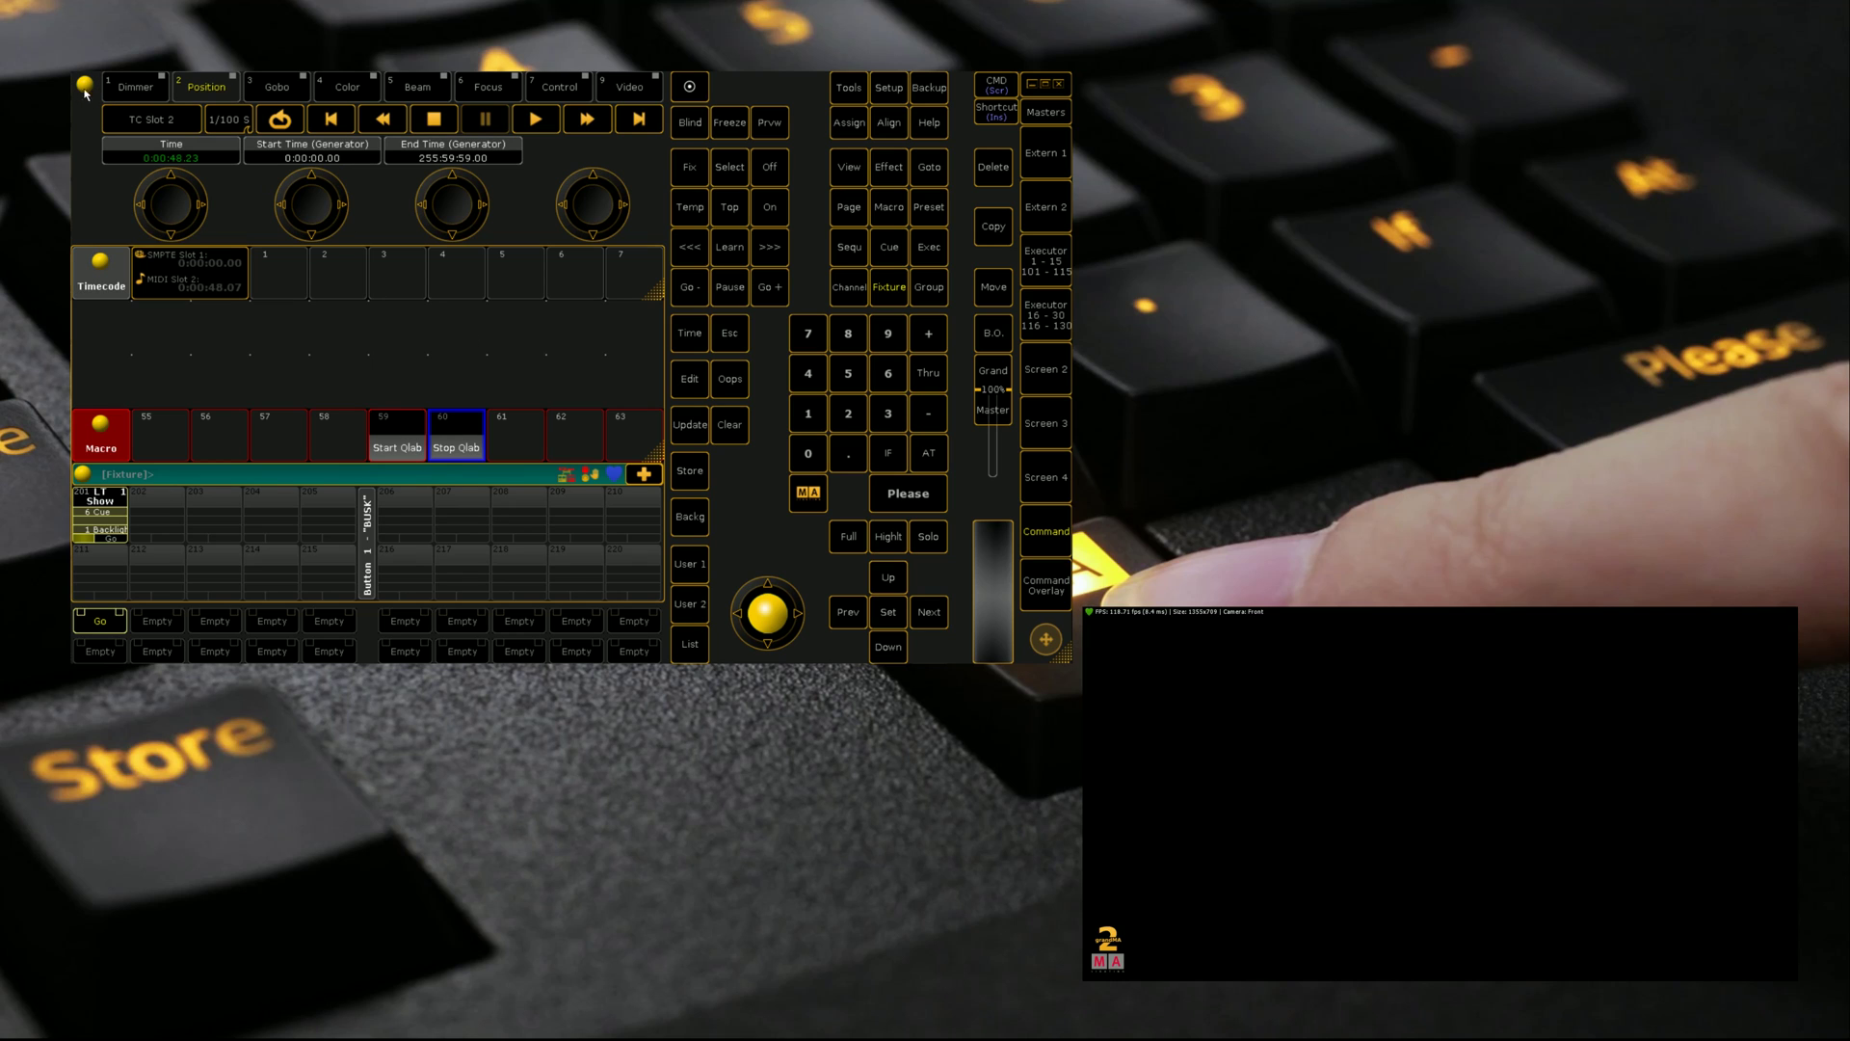
# Step: Open Setup's MA Network Configuration and view its Console tab
pyautogui.click(893, 97)
pyautogui.click(816, 184)
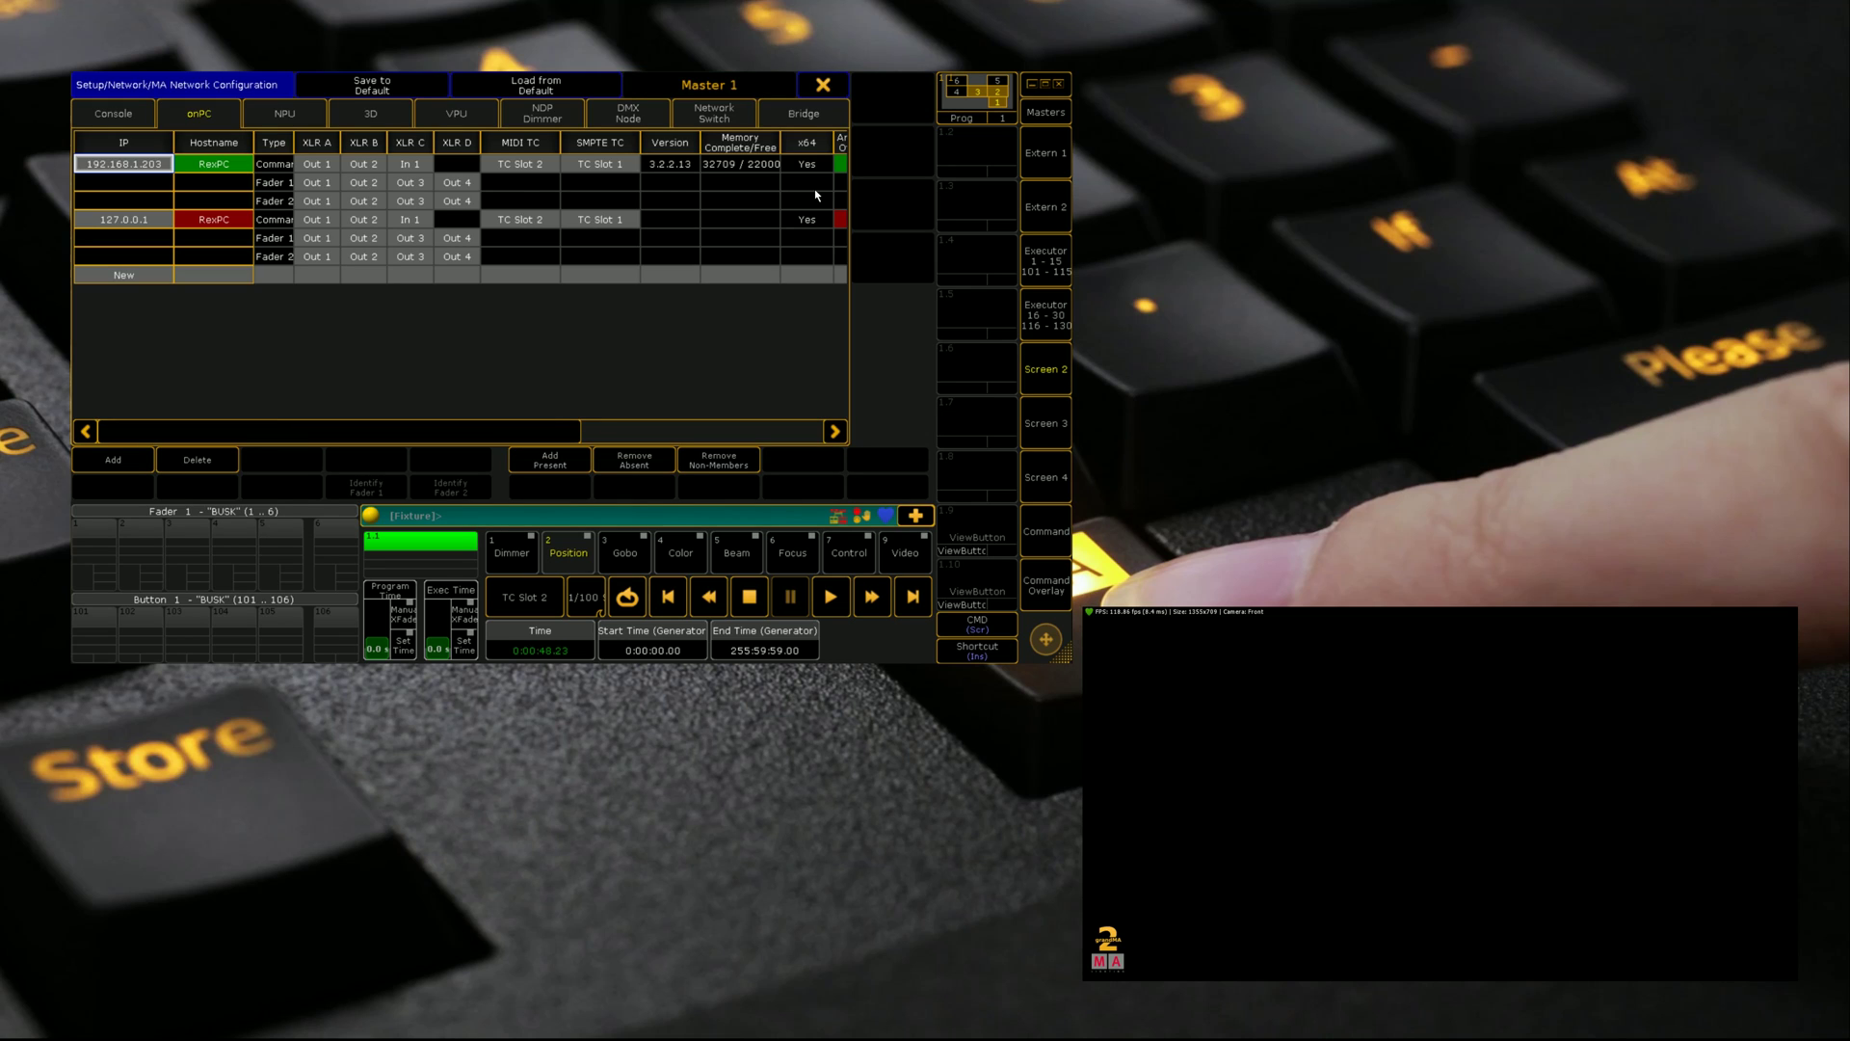
pyautogui.click(112, 121)
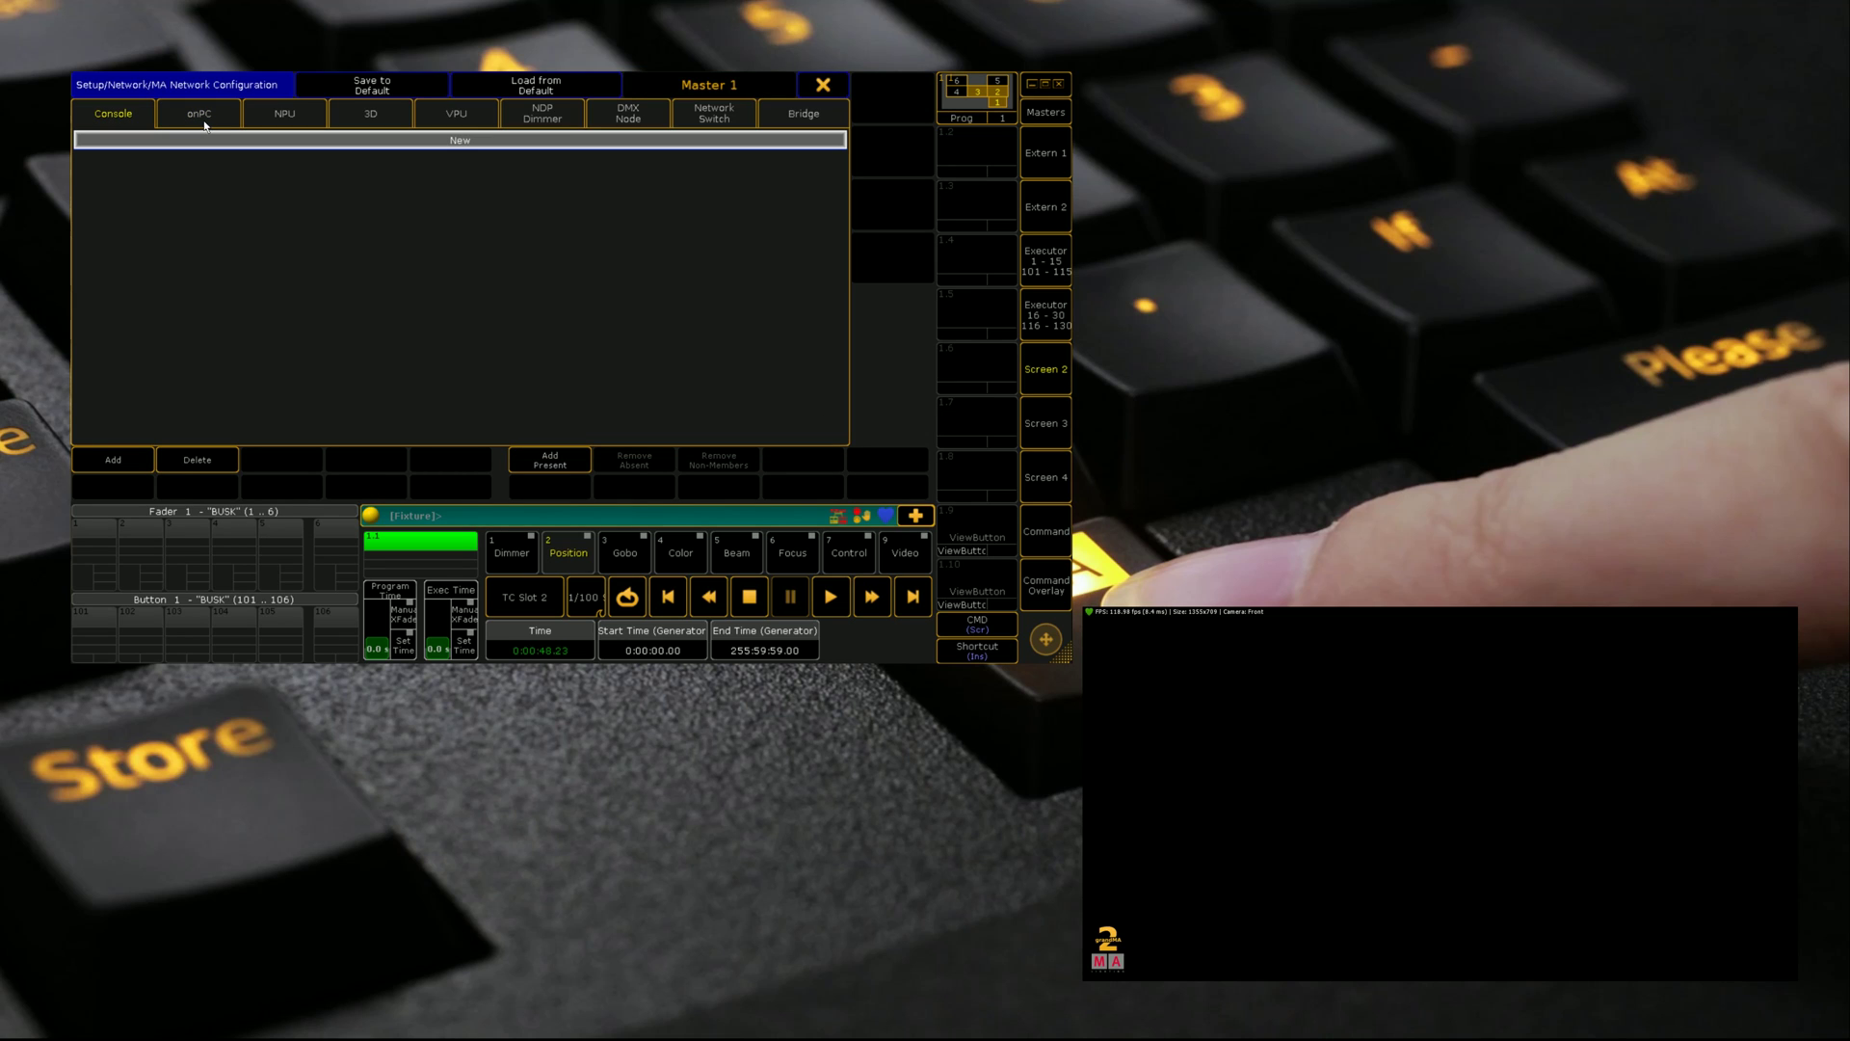
# Step: Check the onPC station's SMPTE TC Slot 1 and MIDI TC Slot 2 assignments
pyautogui.click(204, 120)
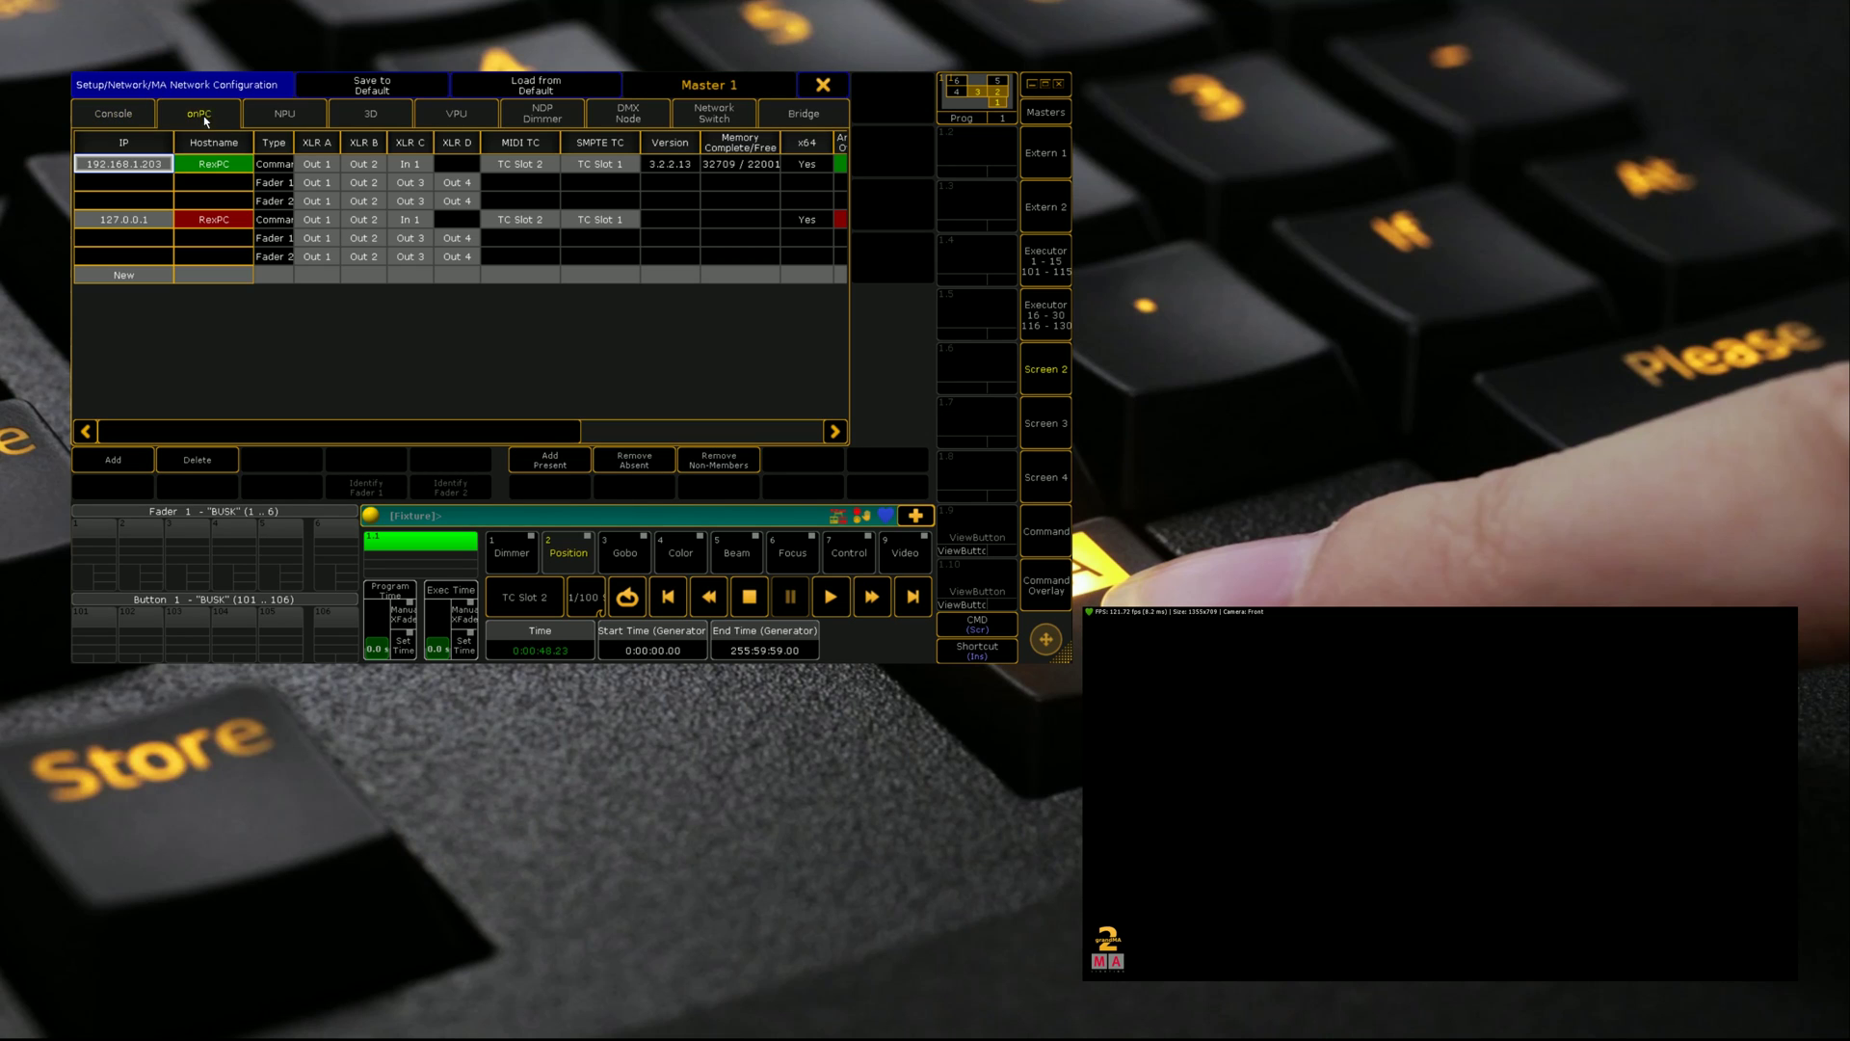
pyautogui.click(597, 169)
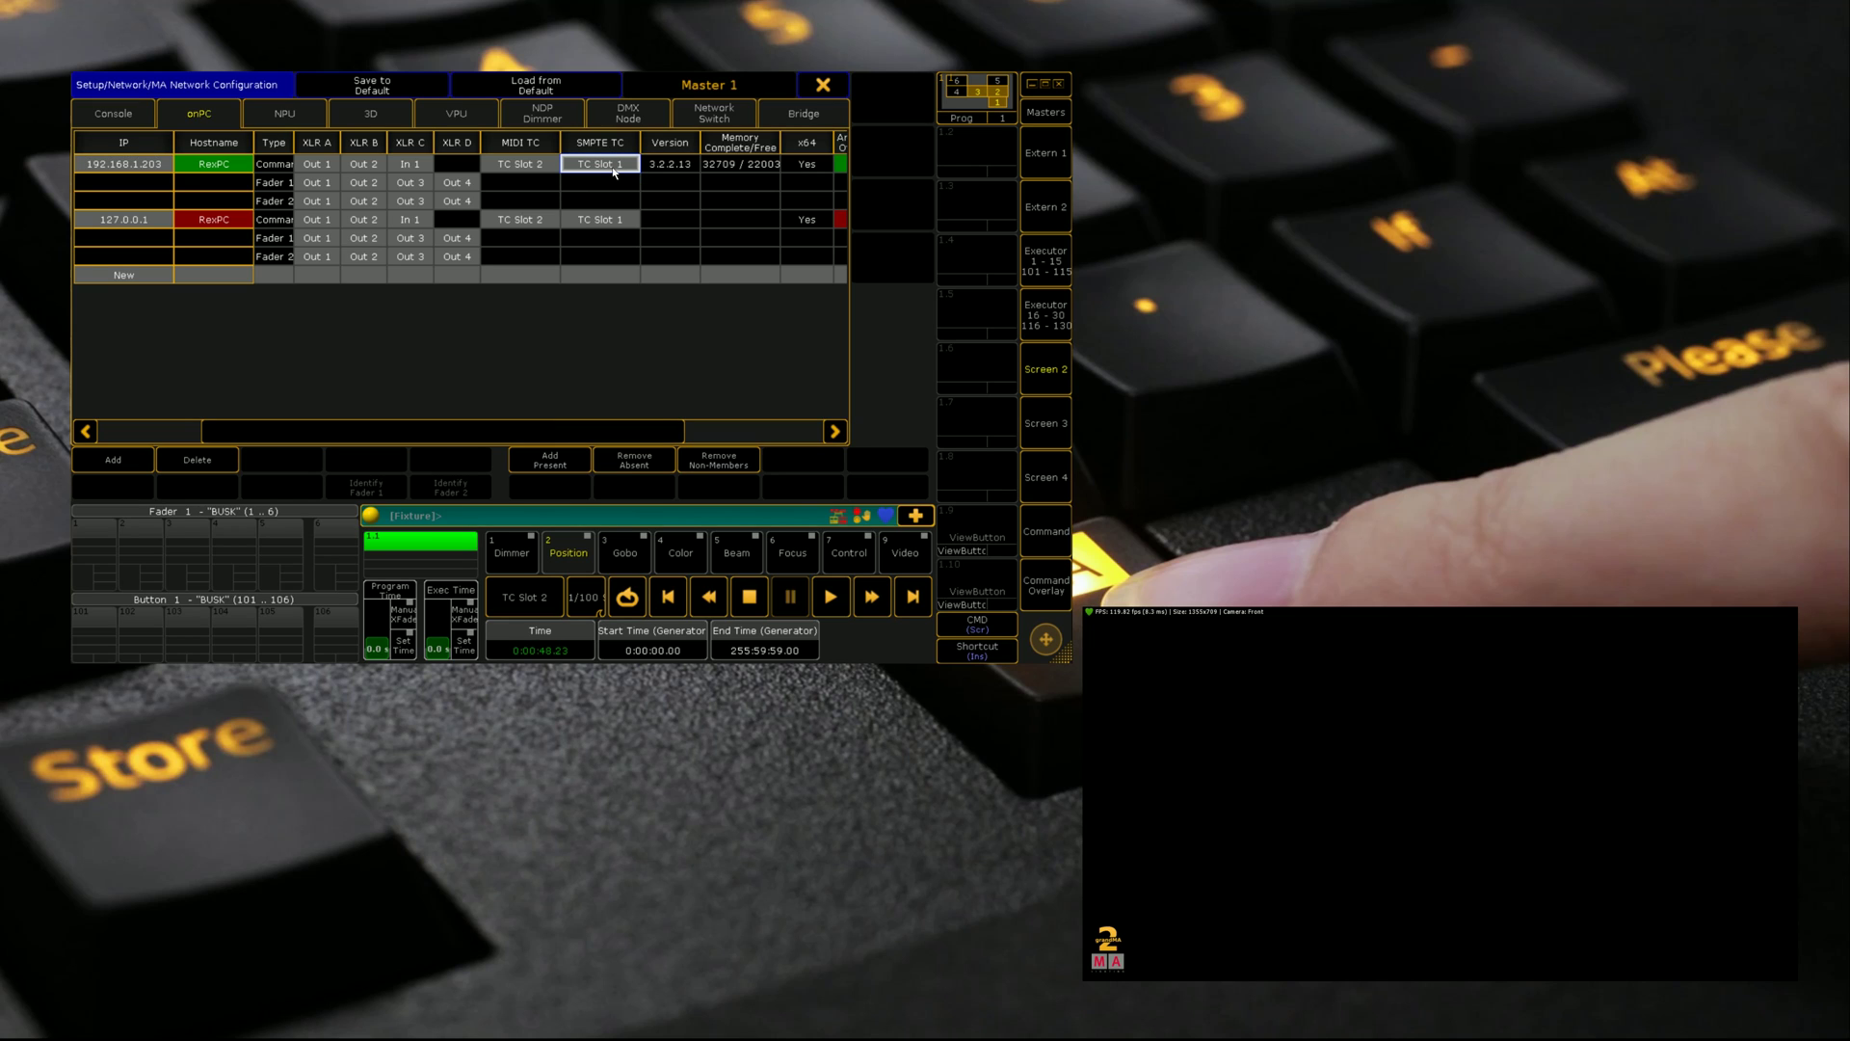
pyautogui.click(514, 170)
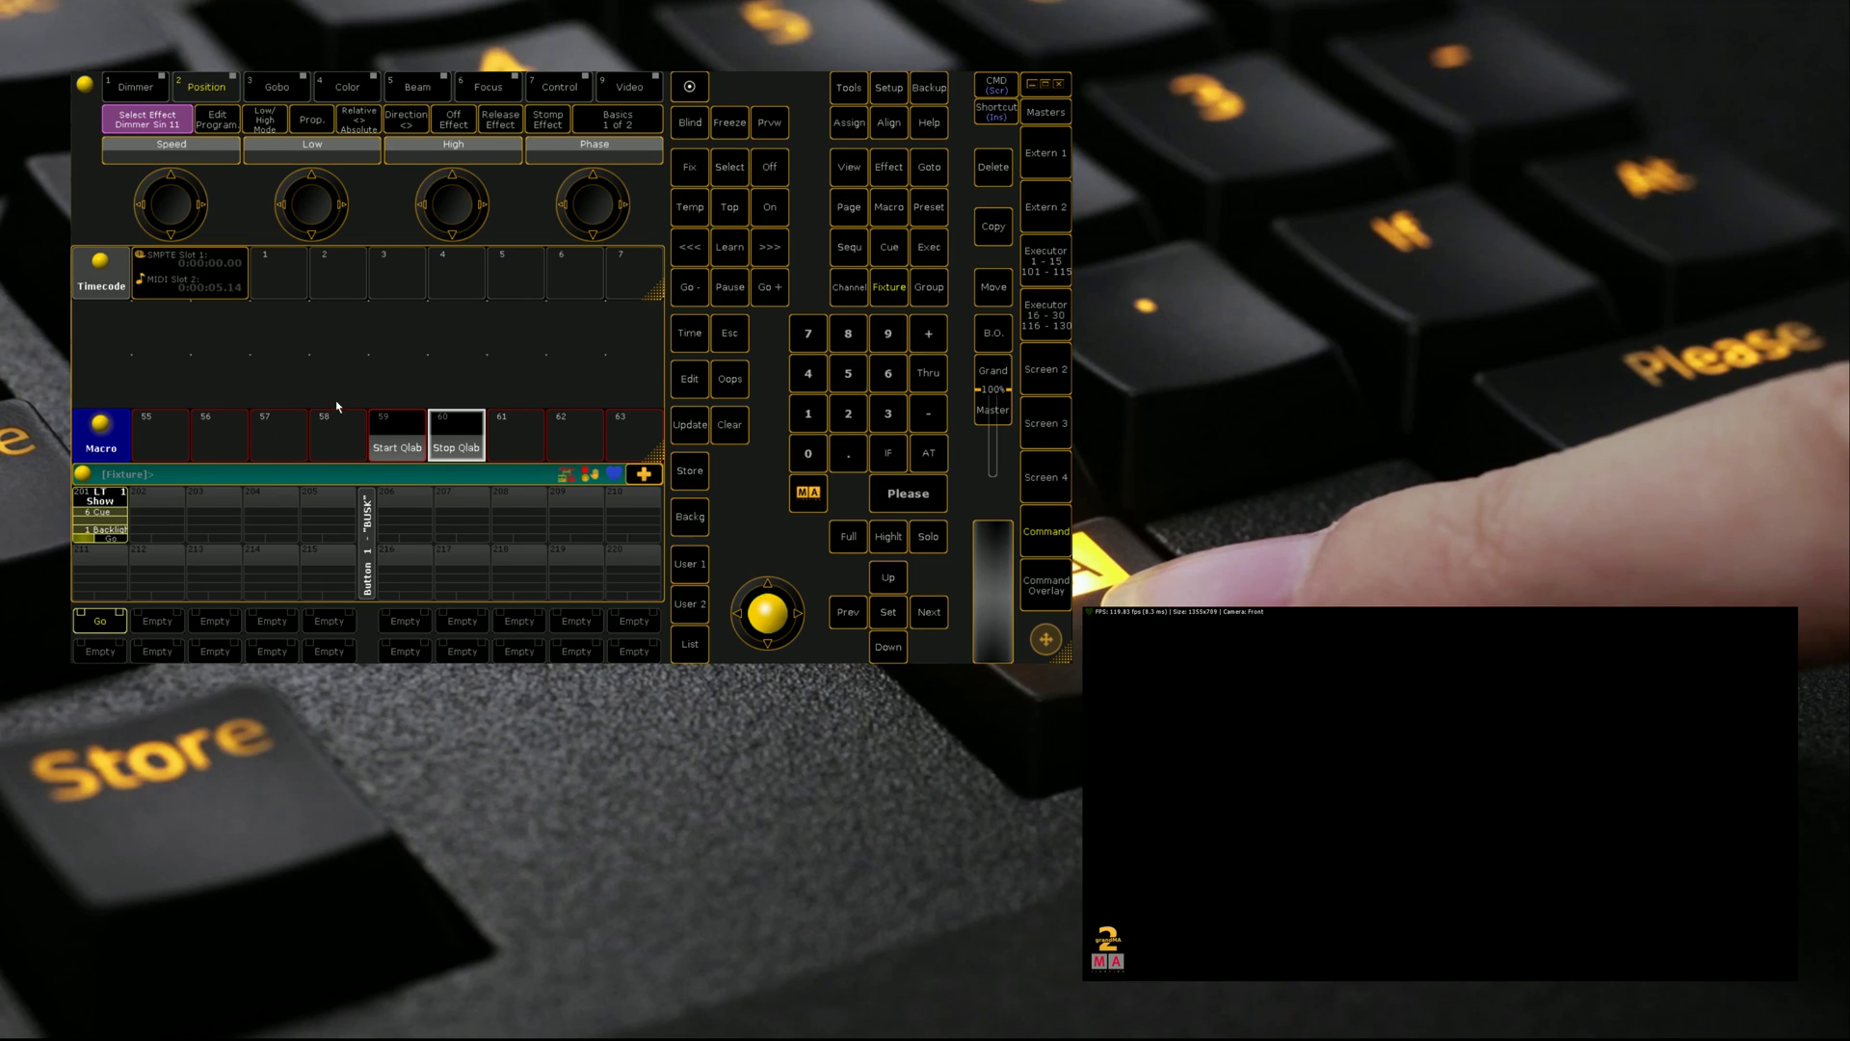
pyautogui.rightClick(402, 450)
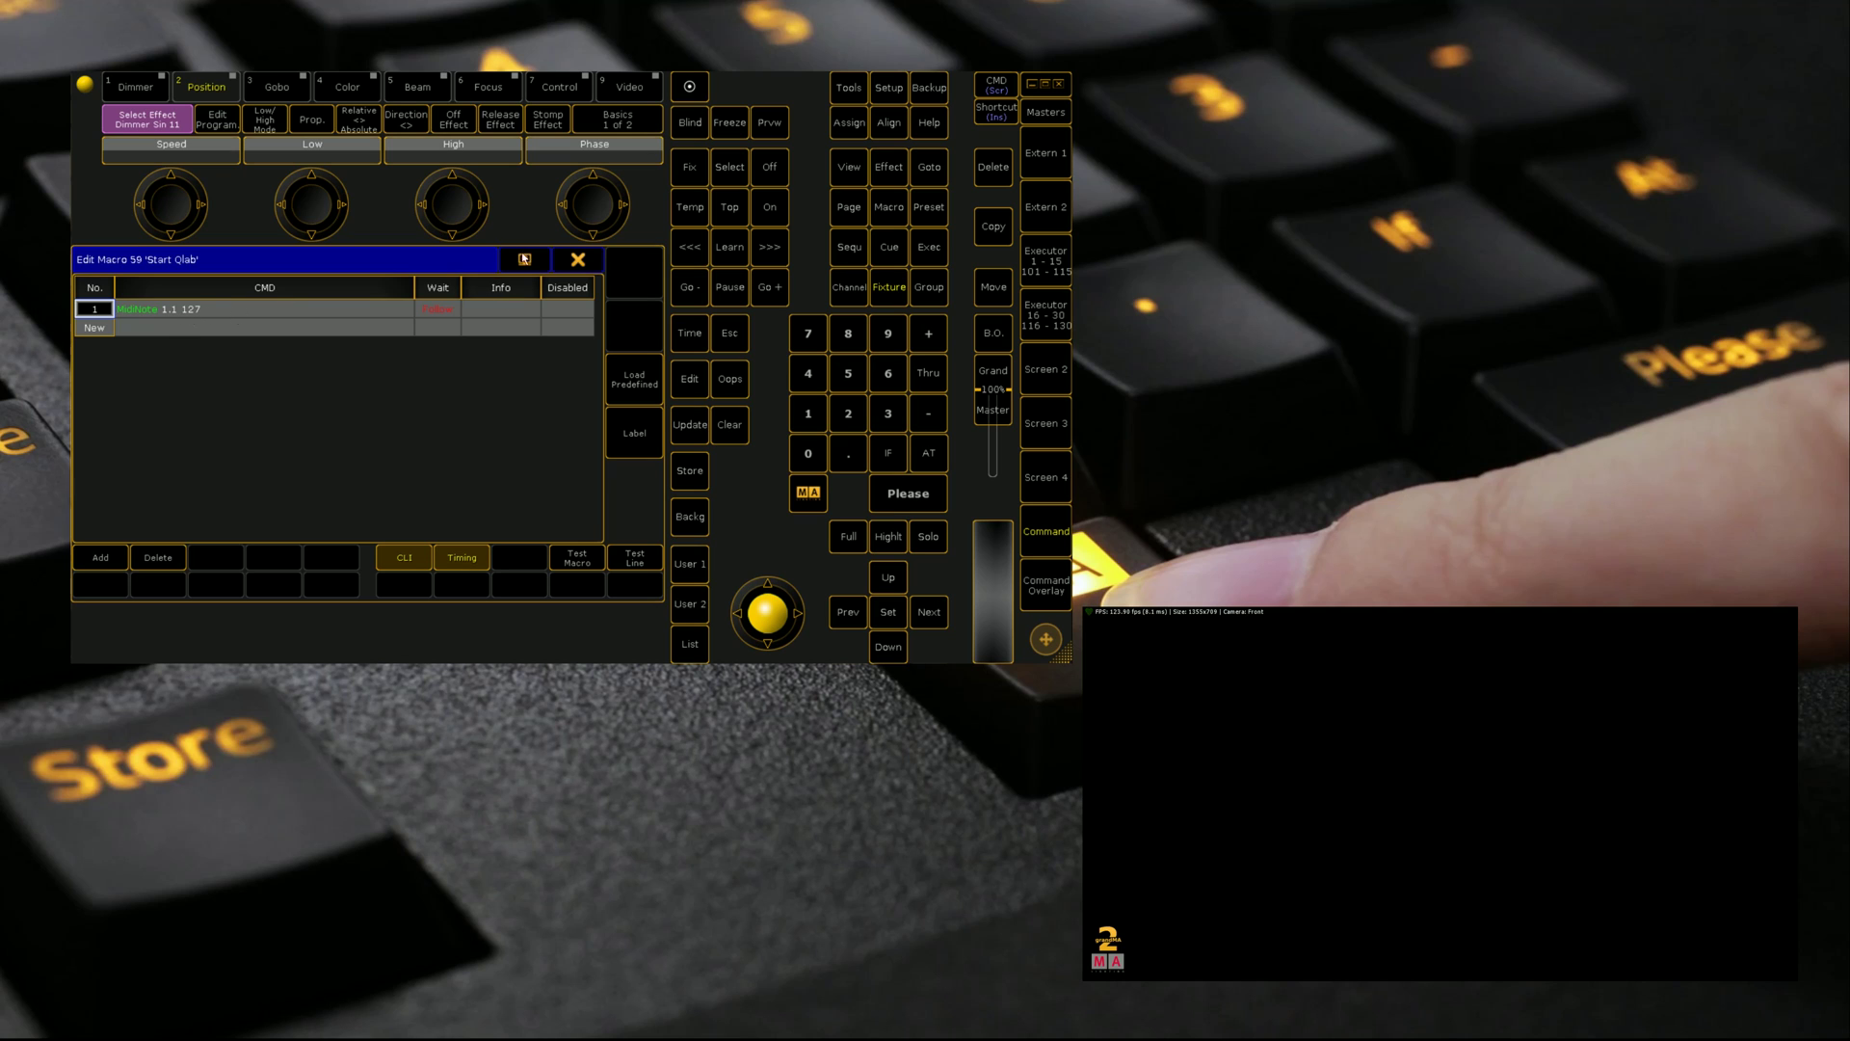
pyautogui.click(578, 259)
pyautogui.click(466, 435)
pyautogui.click(578, 259)
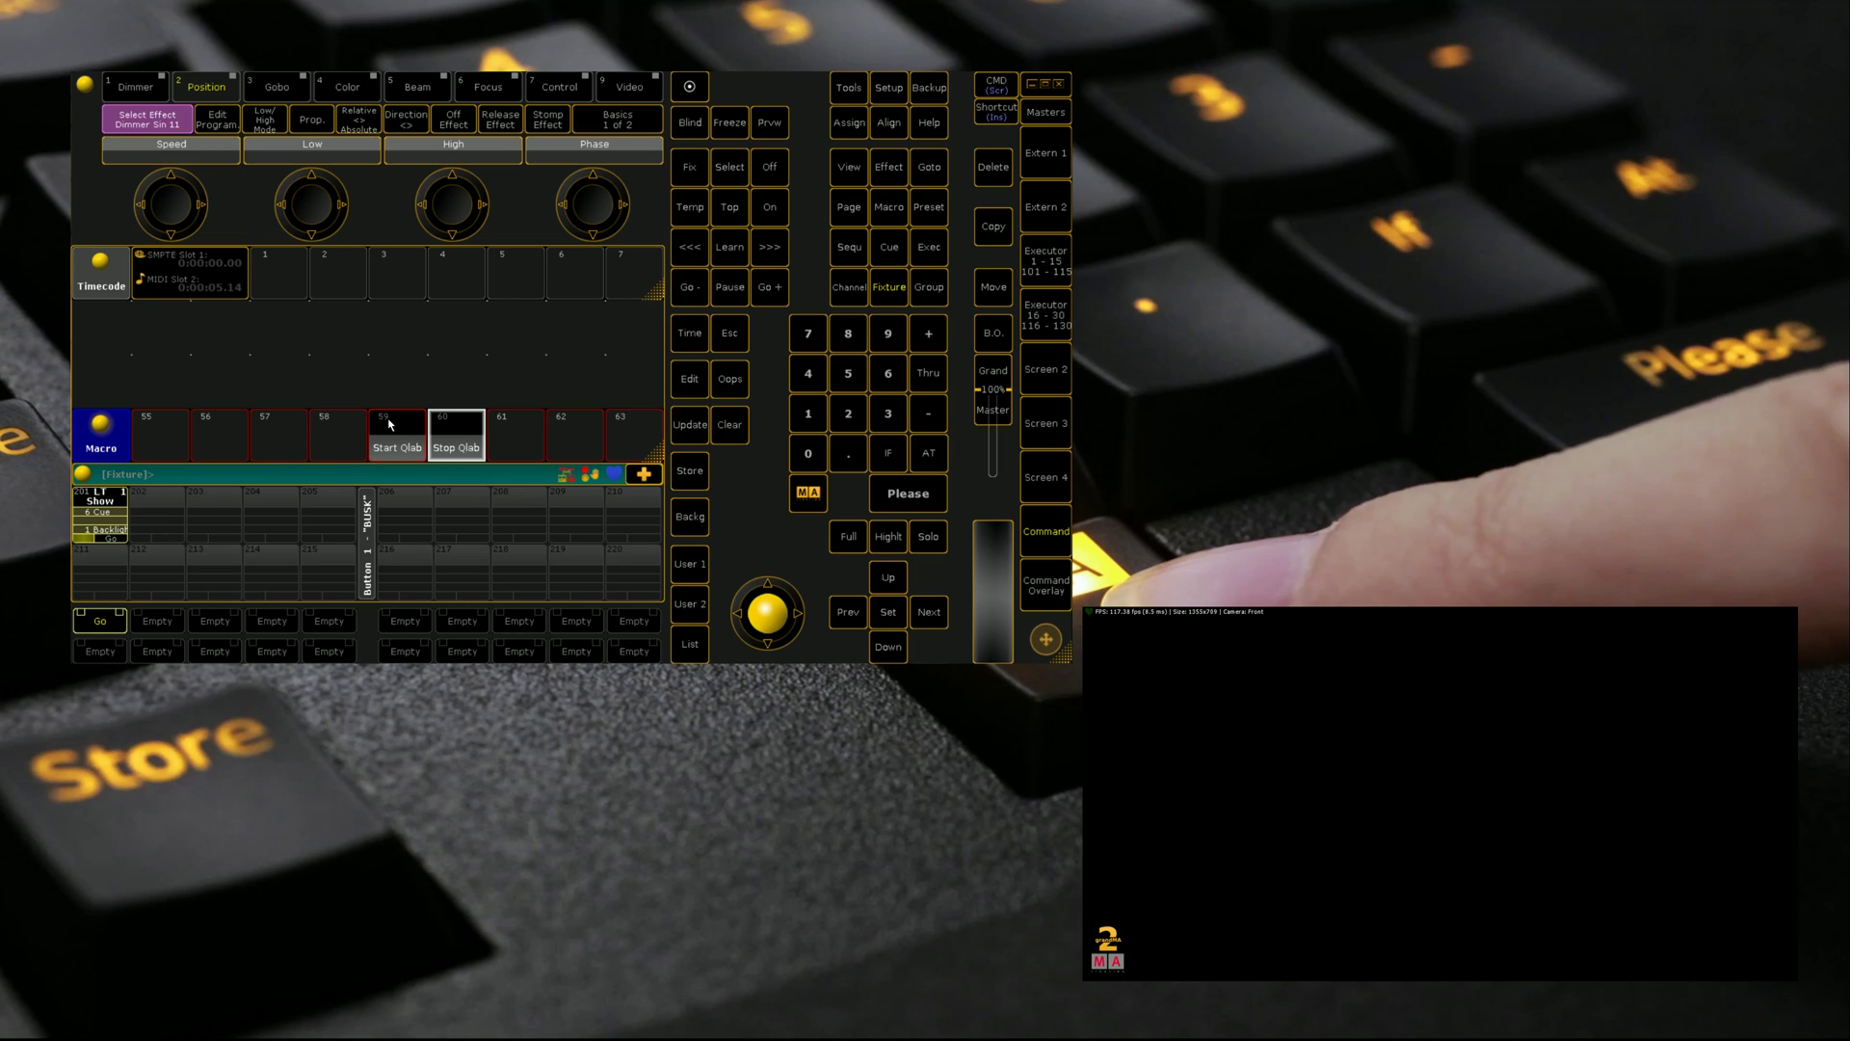
# Step: Run the Start Qlab macro, then Stop Qlab to halt MIDI timecode at 0:00:11.06
pyautogui.click(396, 449)
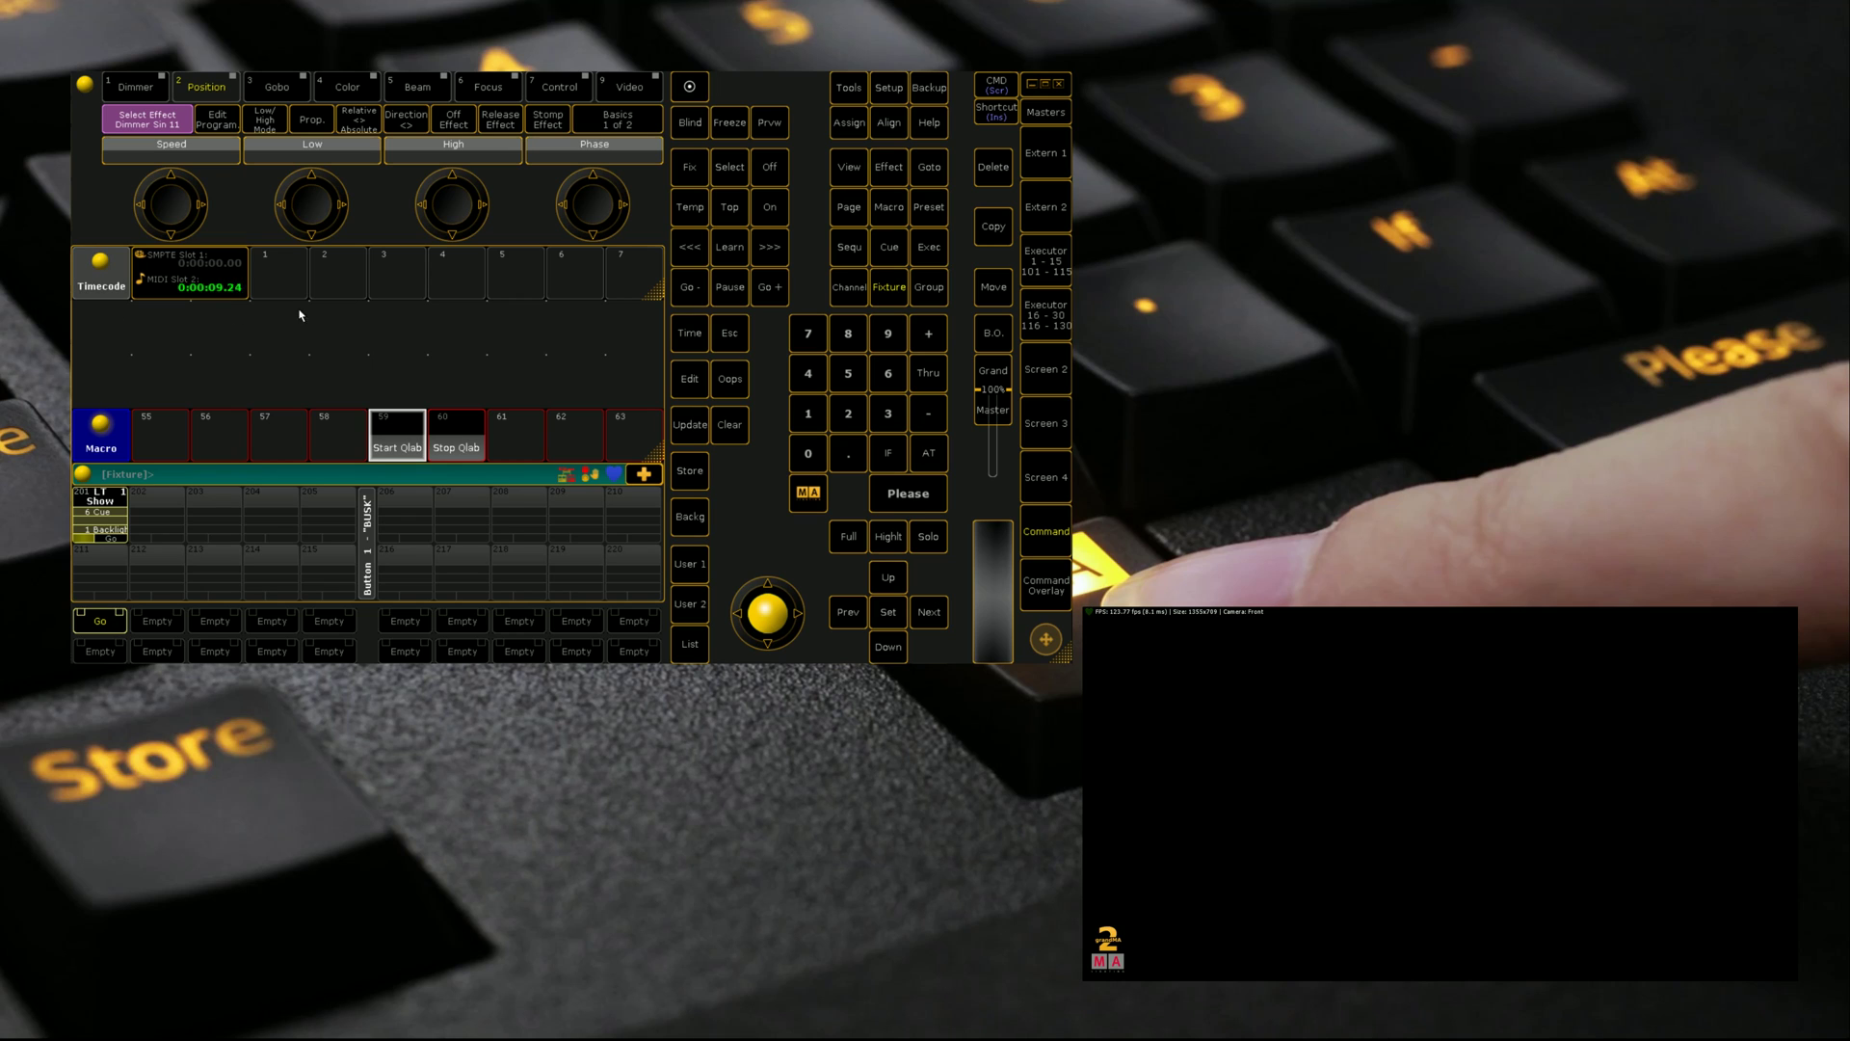
pyautogui.click(448, 426)
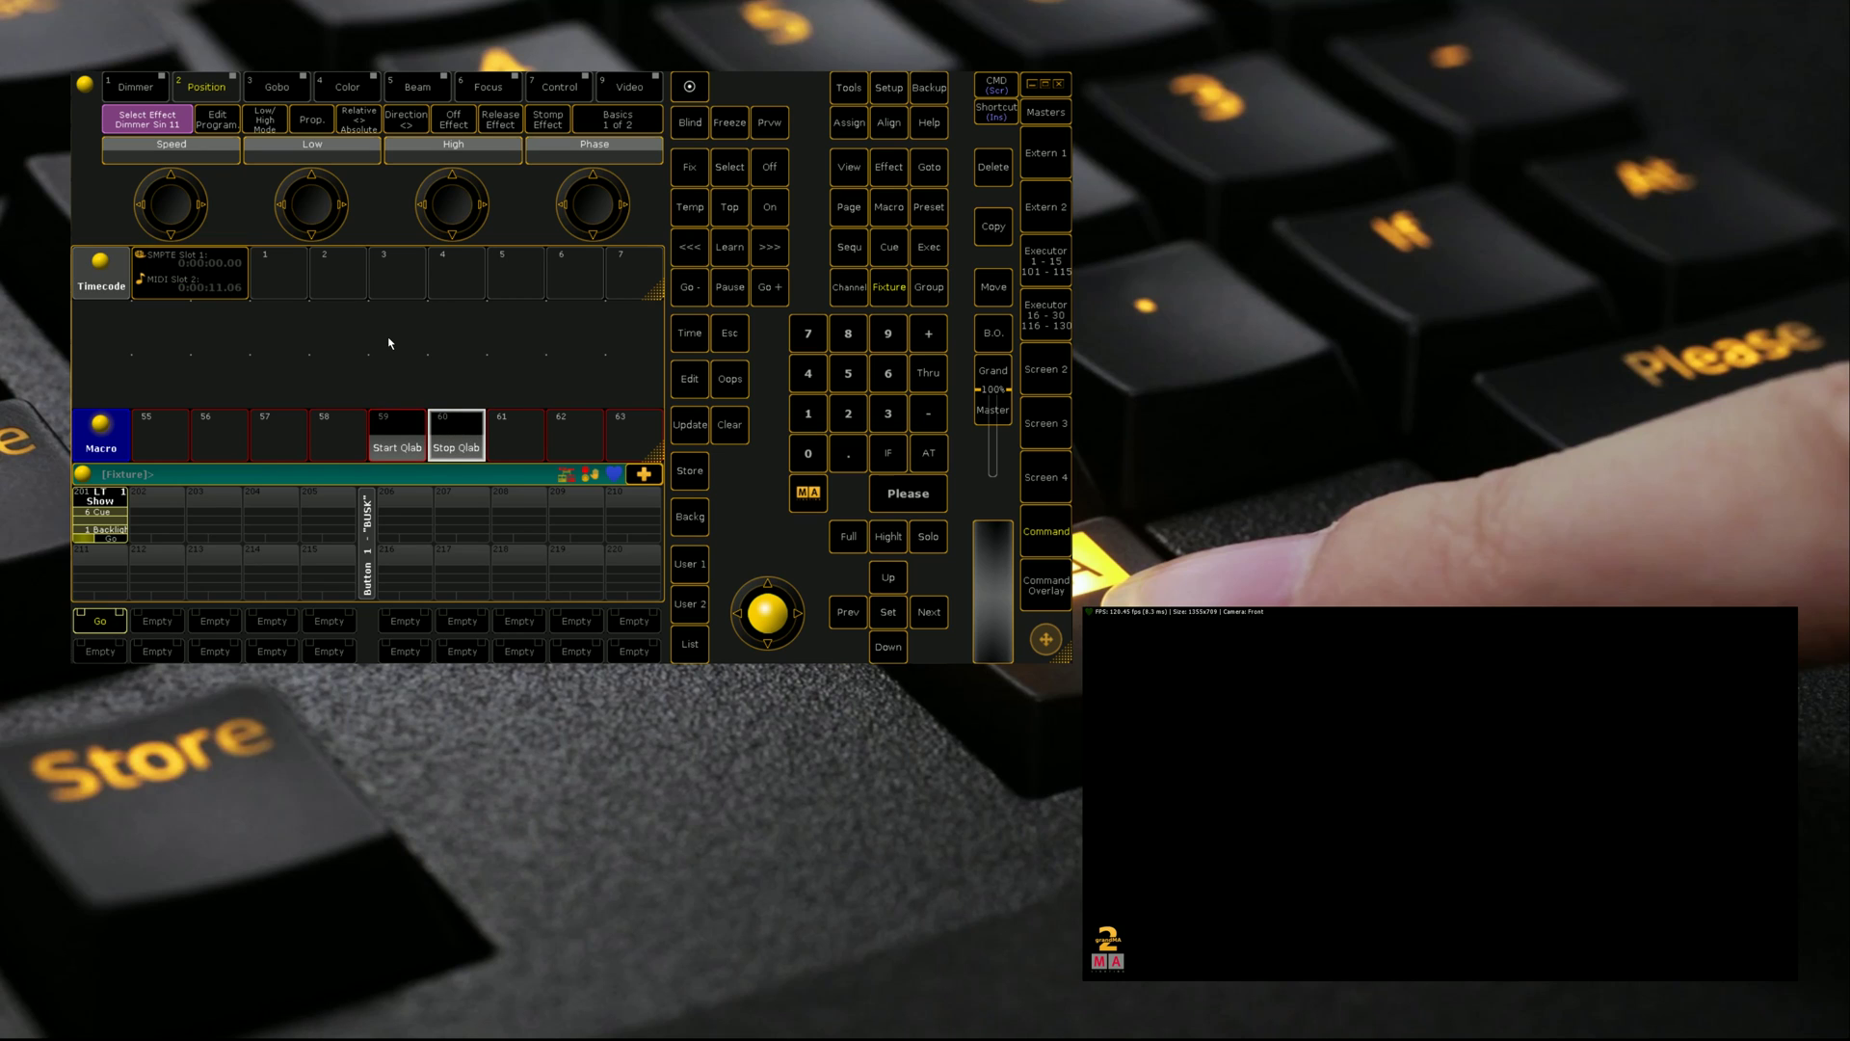
# Step: Store timecode show 1, label it 'Main Timecode', and open its timeline editor
pyautogui.click(691, 472)
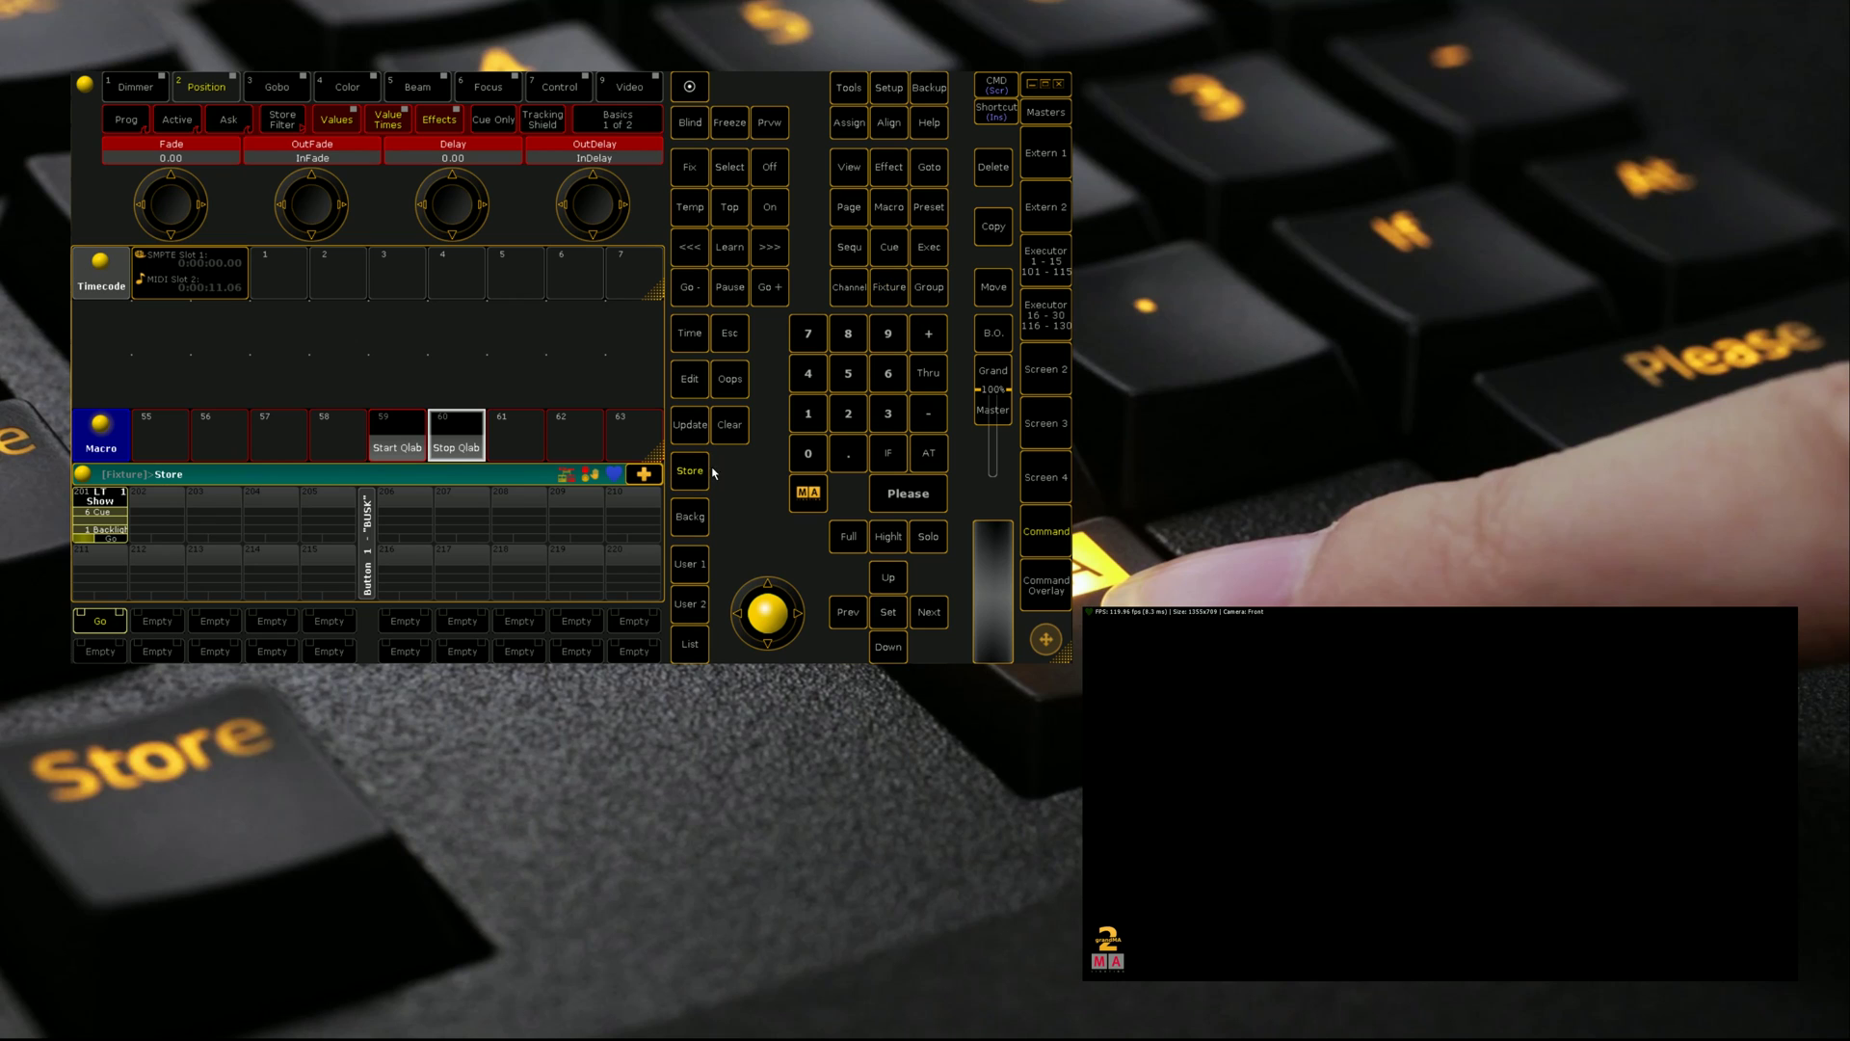
pyautogui.click(277, 283)
pyautogui.doubleClick(865, 125)
pyautogui.click(285, 284)
pyautogui.write('Main Timecode')
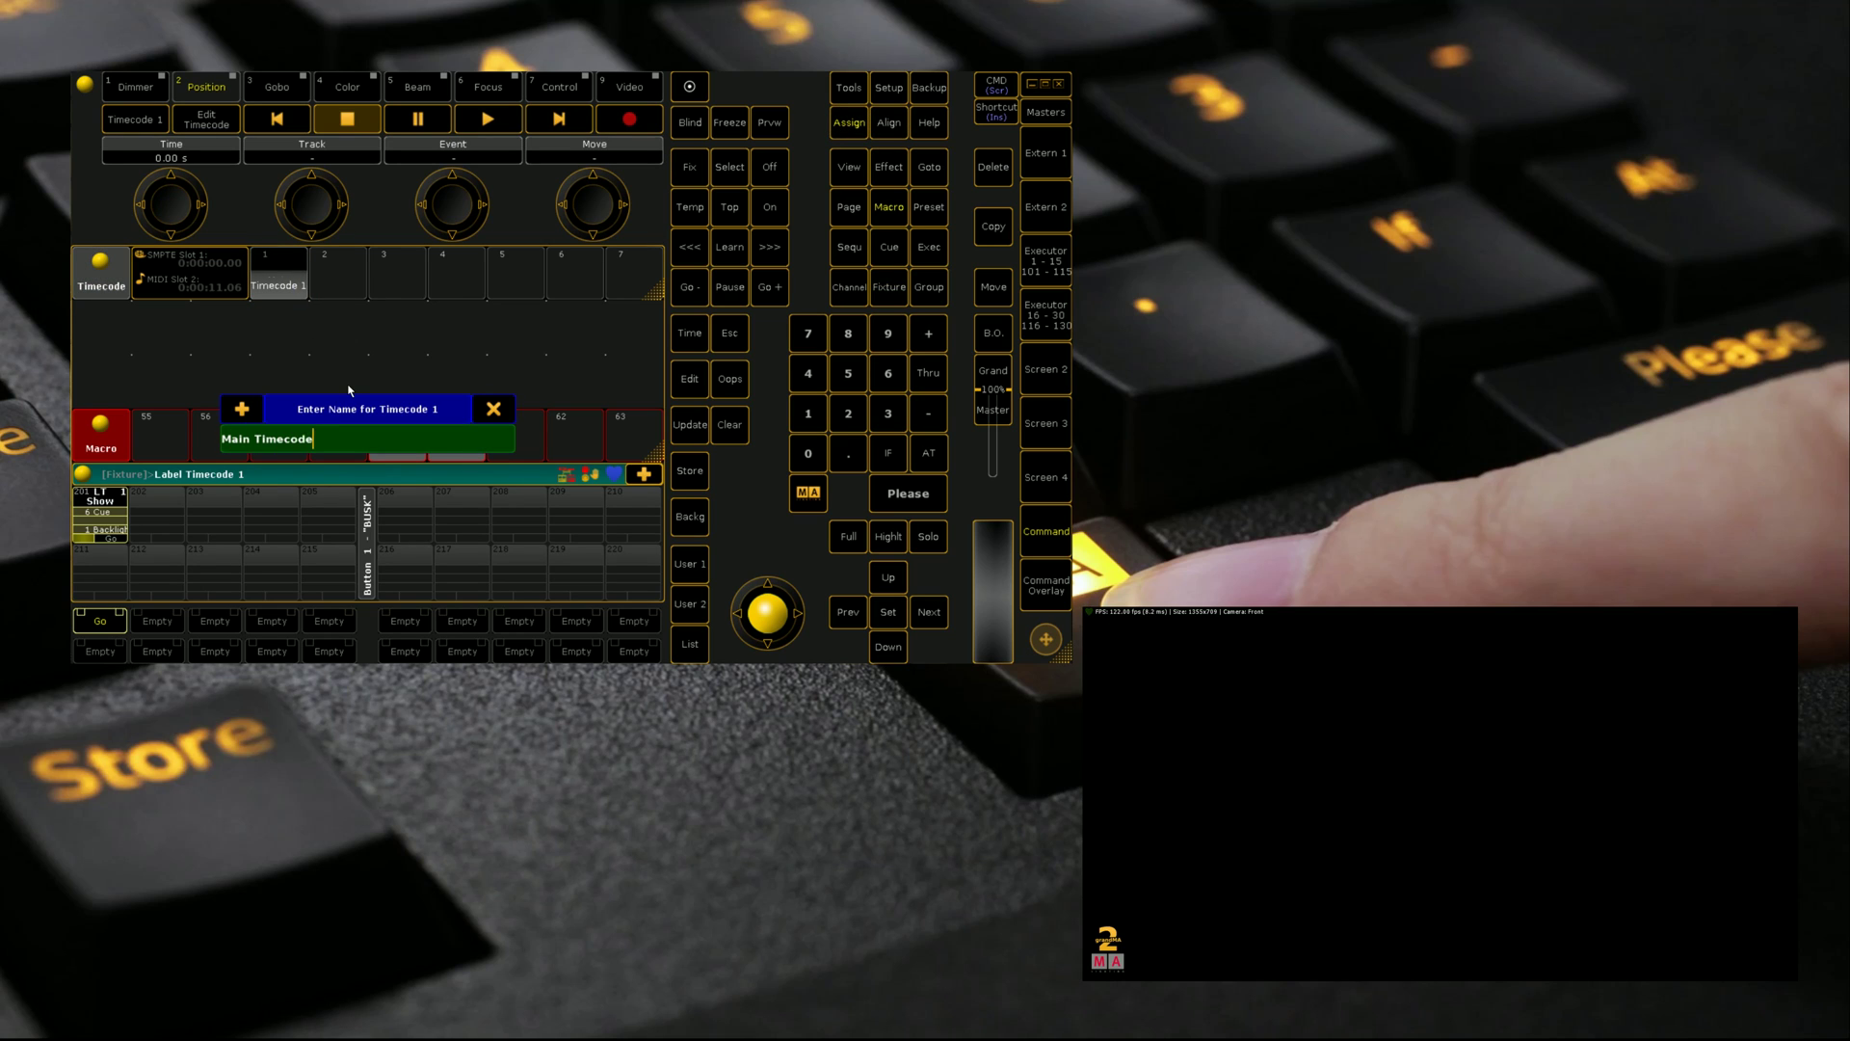
pyautogui.press('Return')
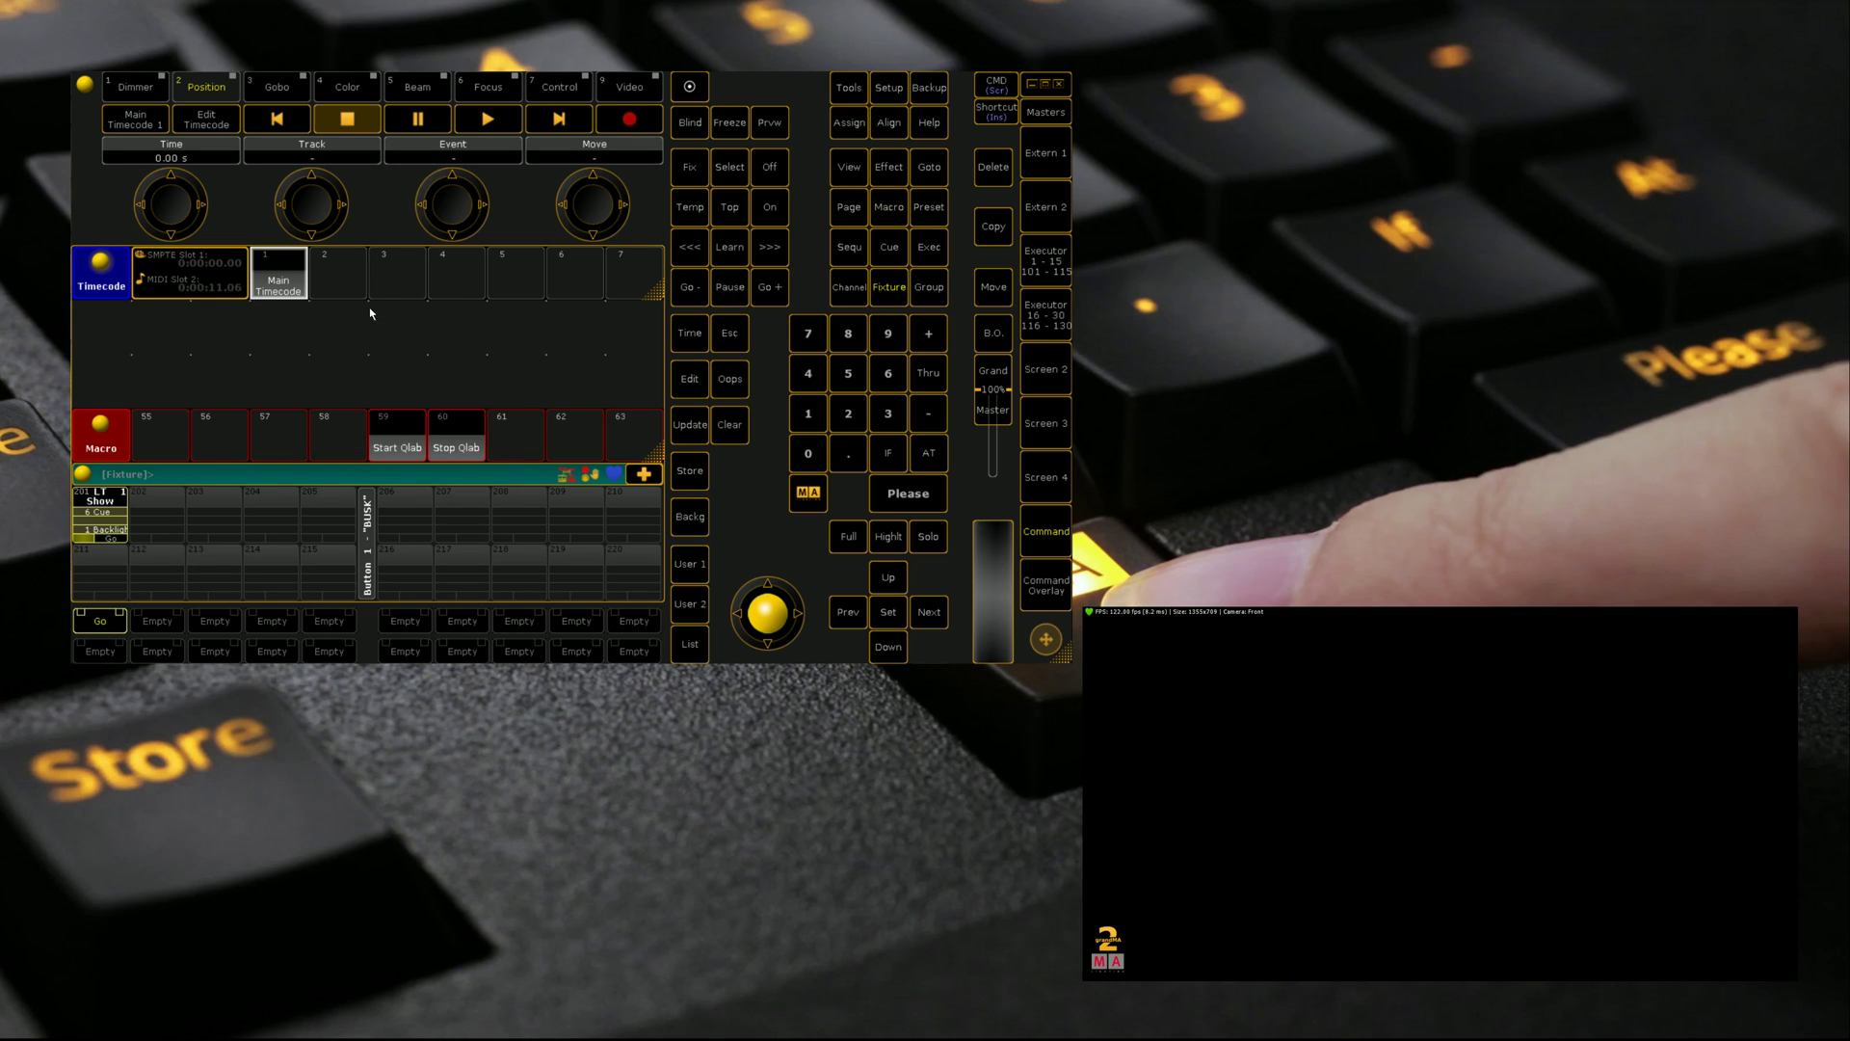
pyautogui.click(294, 275)
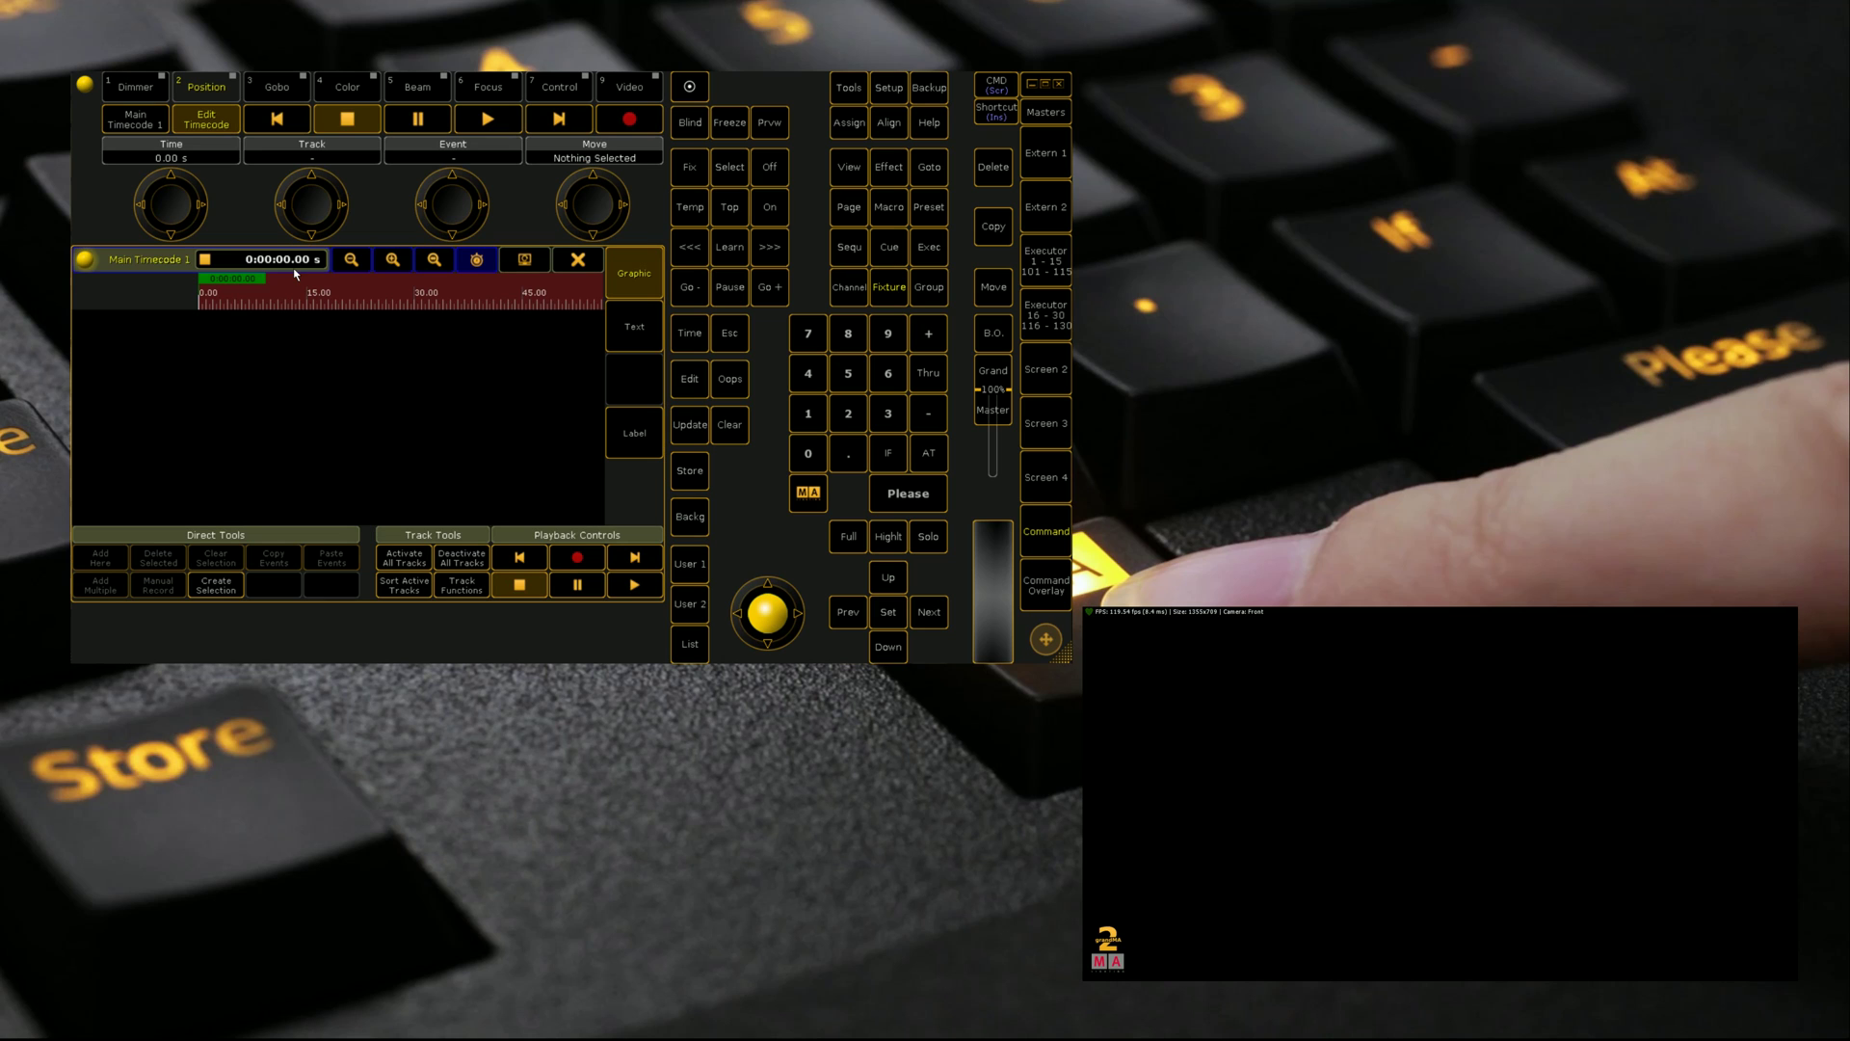
# Step: Set Main Timecode's slot to 2 TC Slot, close its windows and reselect Main Timecode in the pool
pyautogui.click(84, 260)
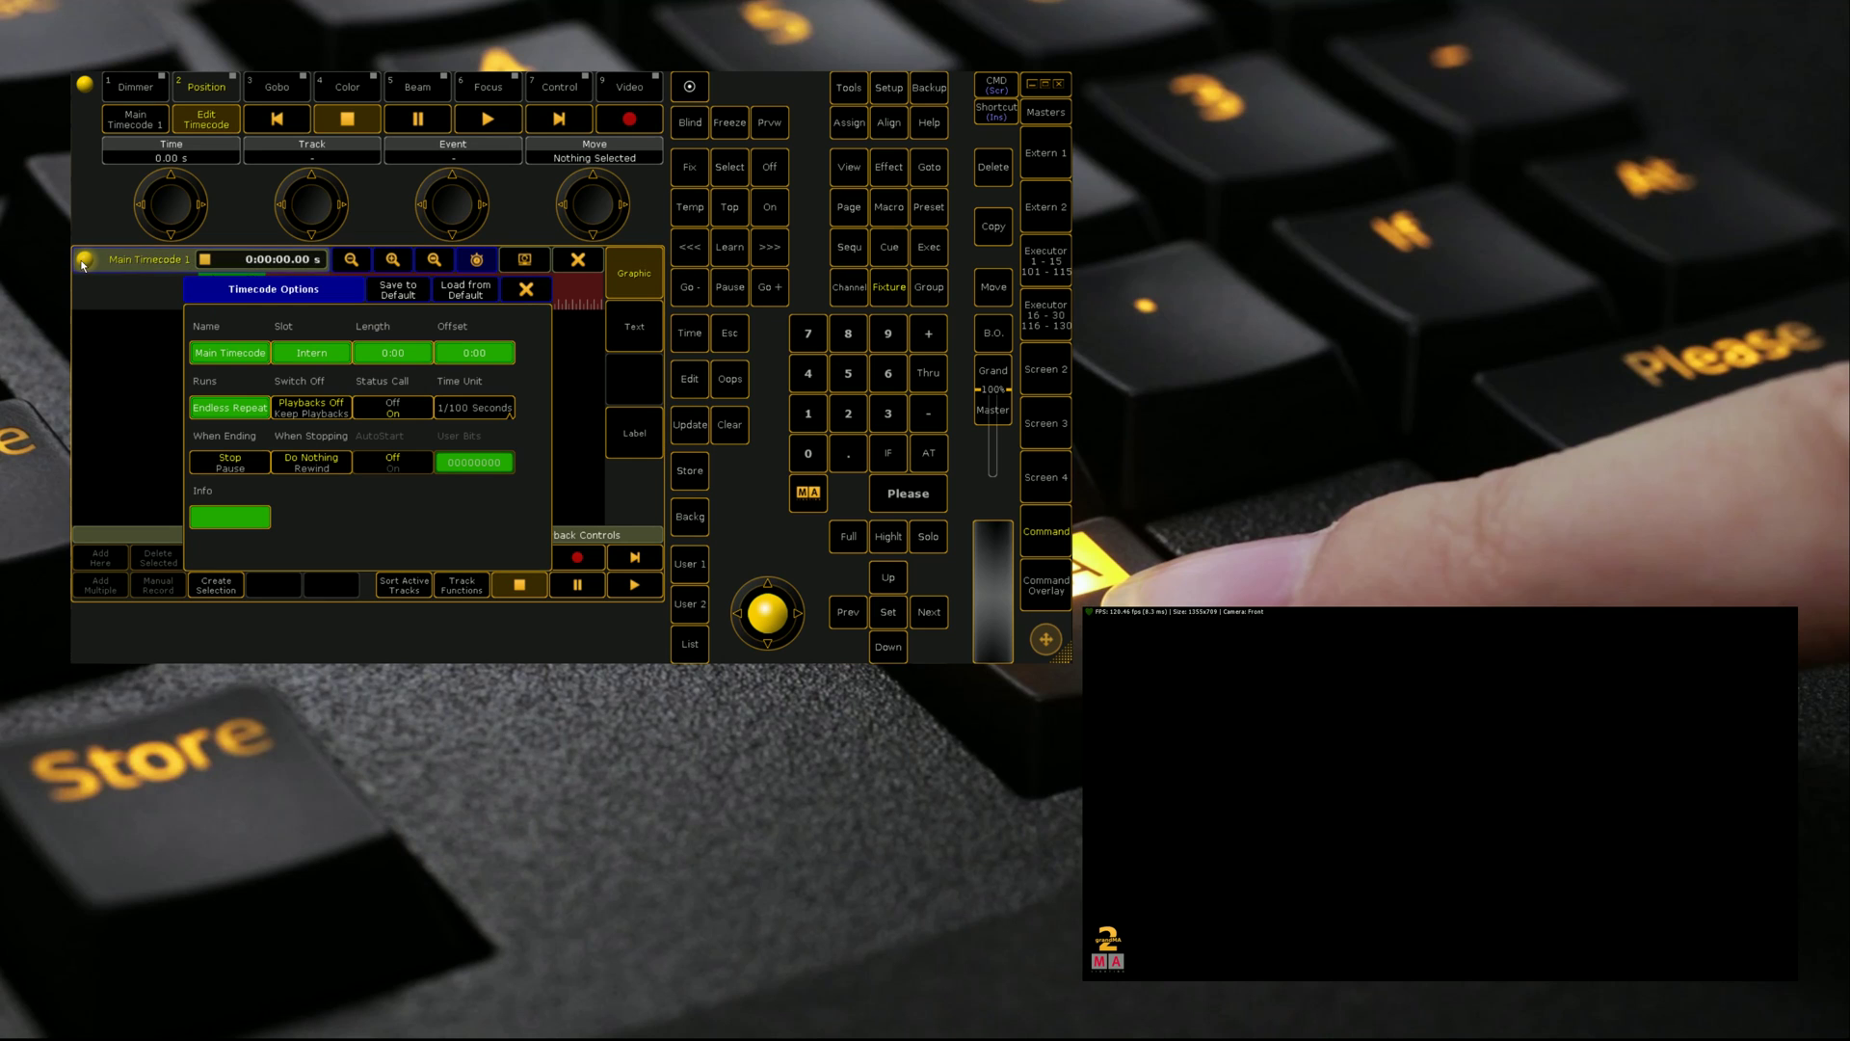
pyautogui.click(313, 355)
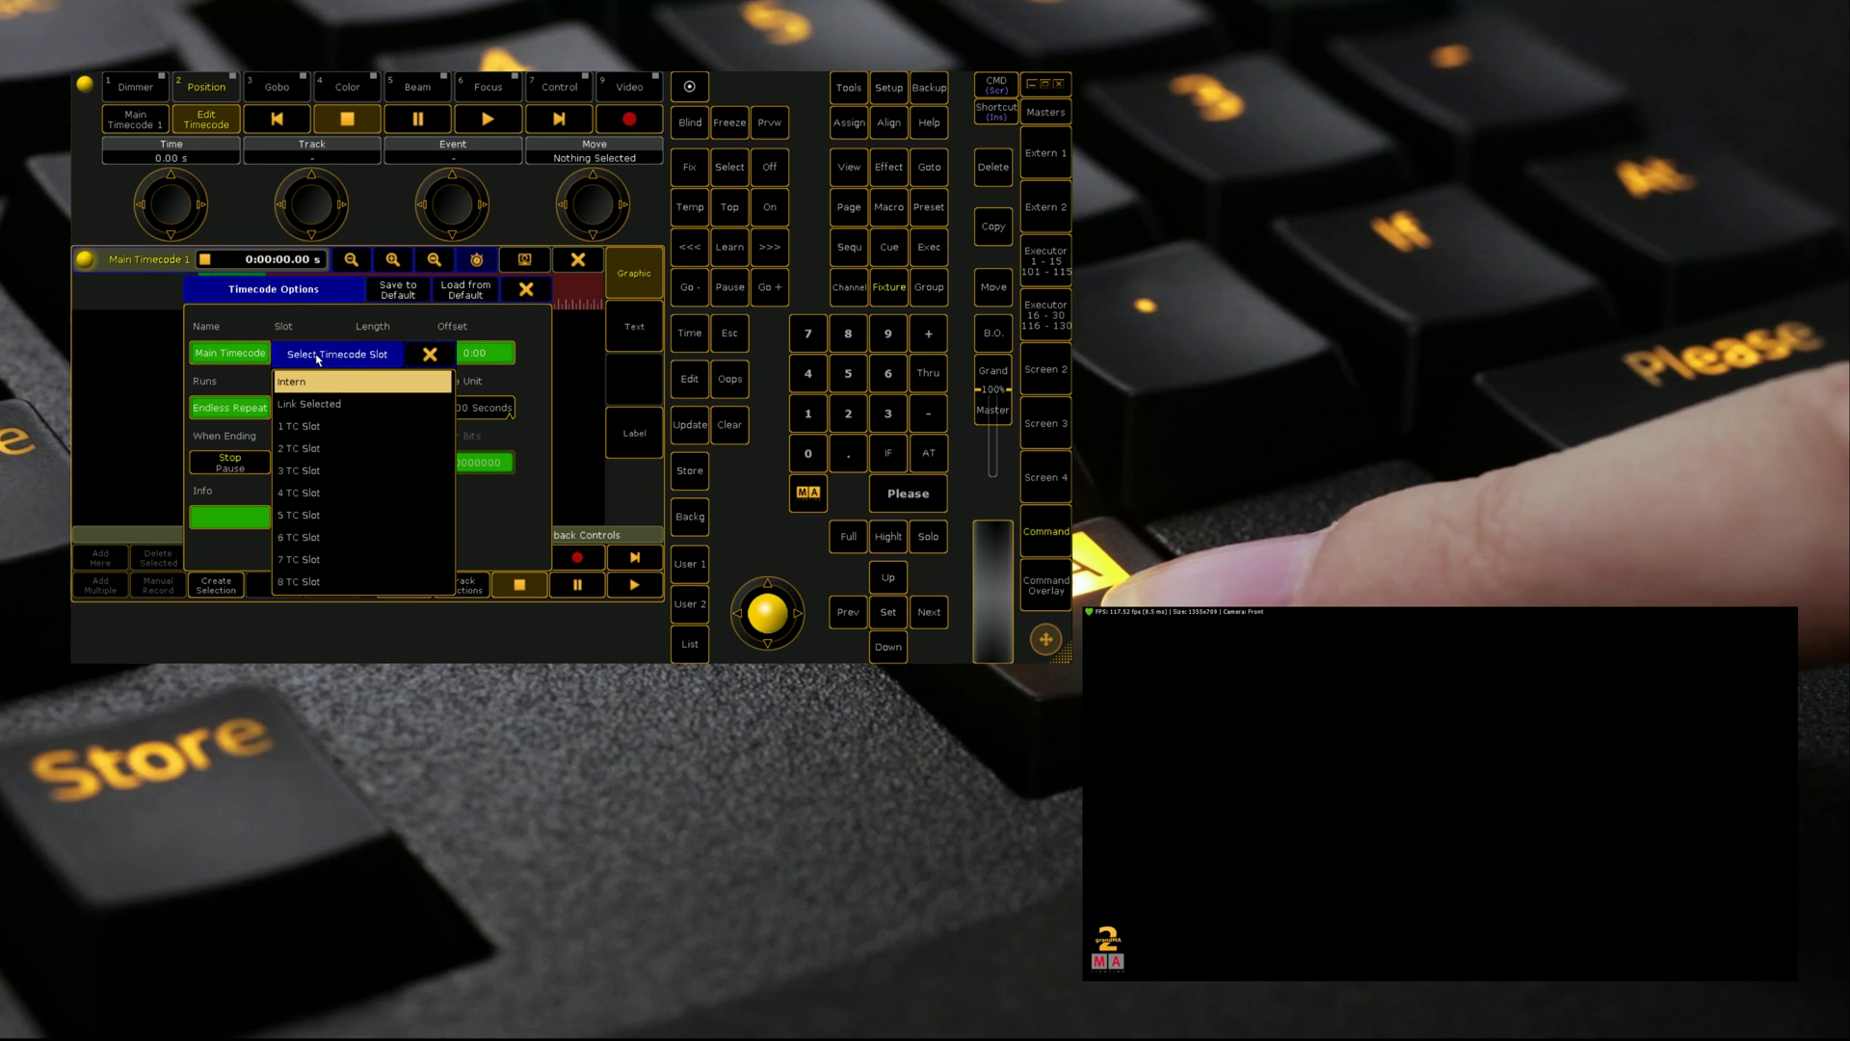
pyautogui.click(343, 443)
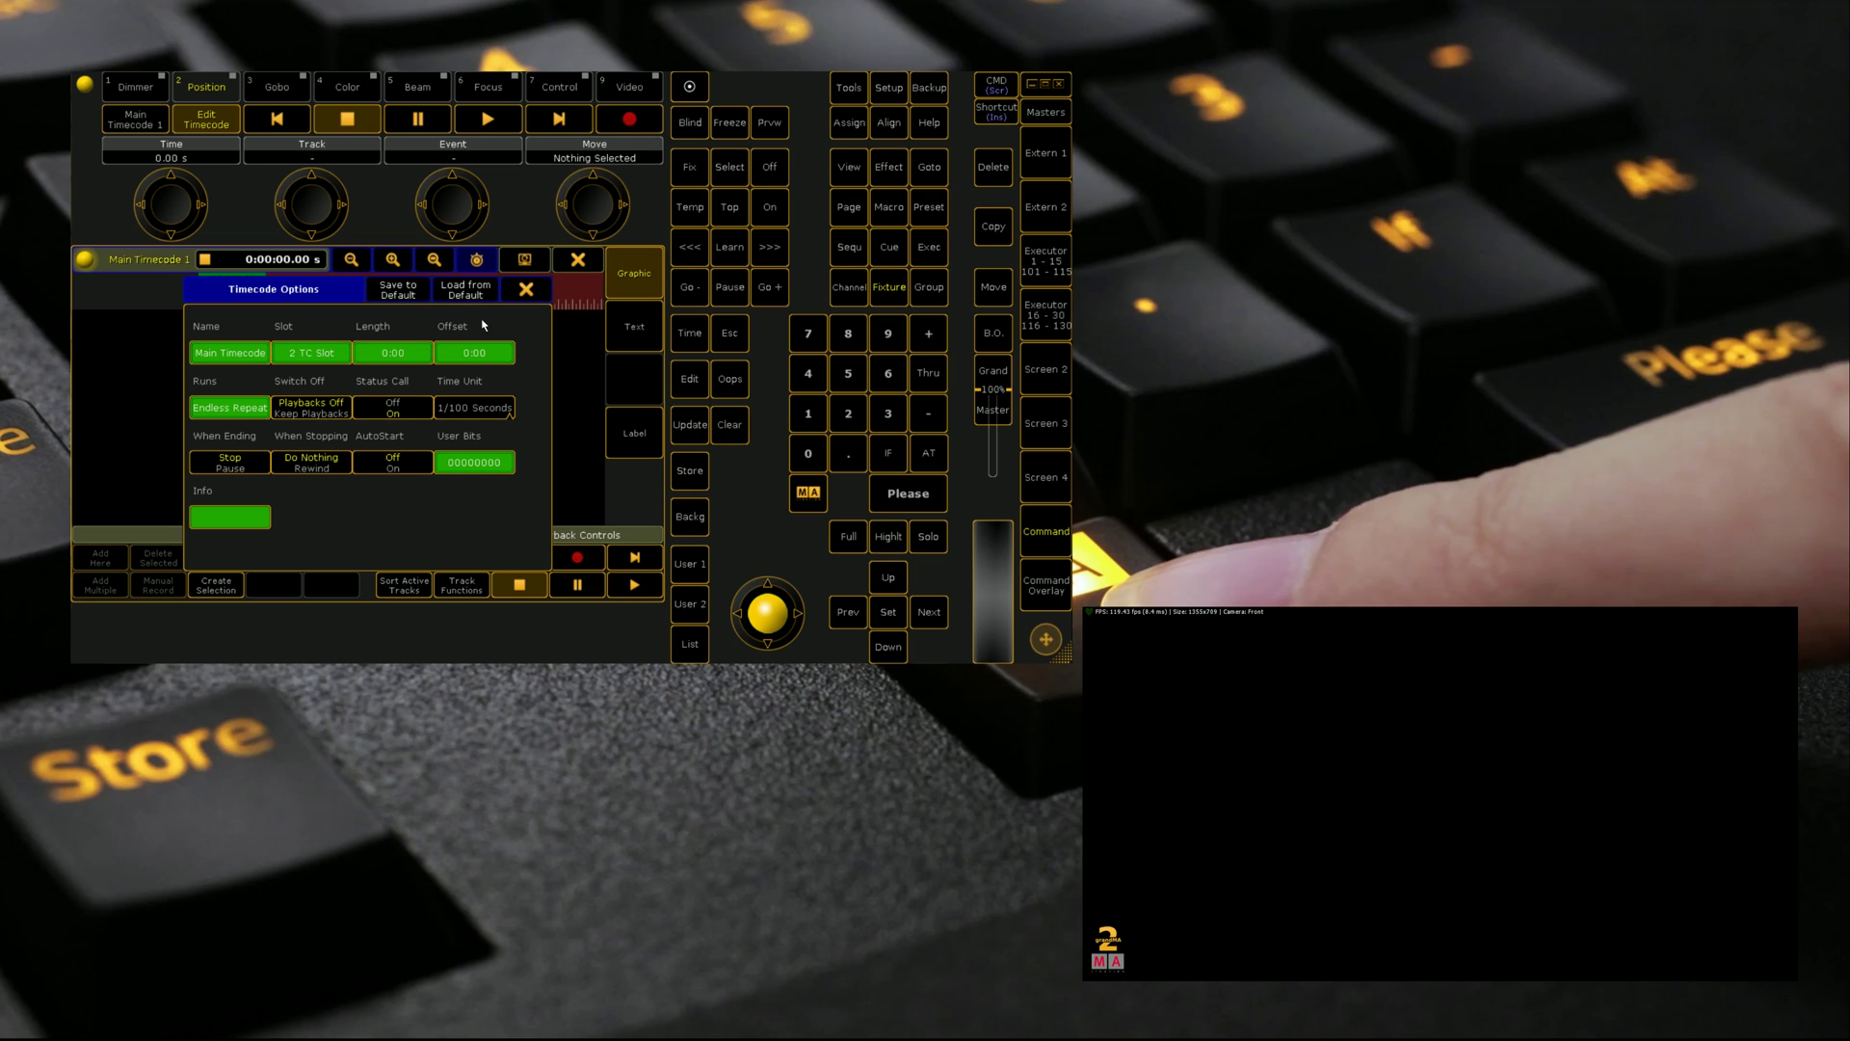
pyautogui.click(526, 289)
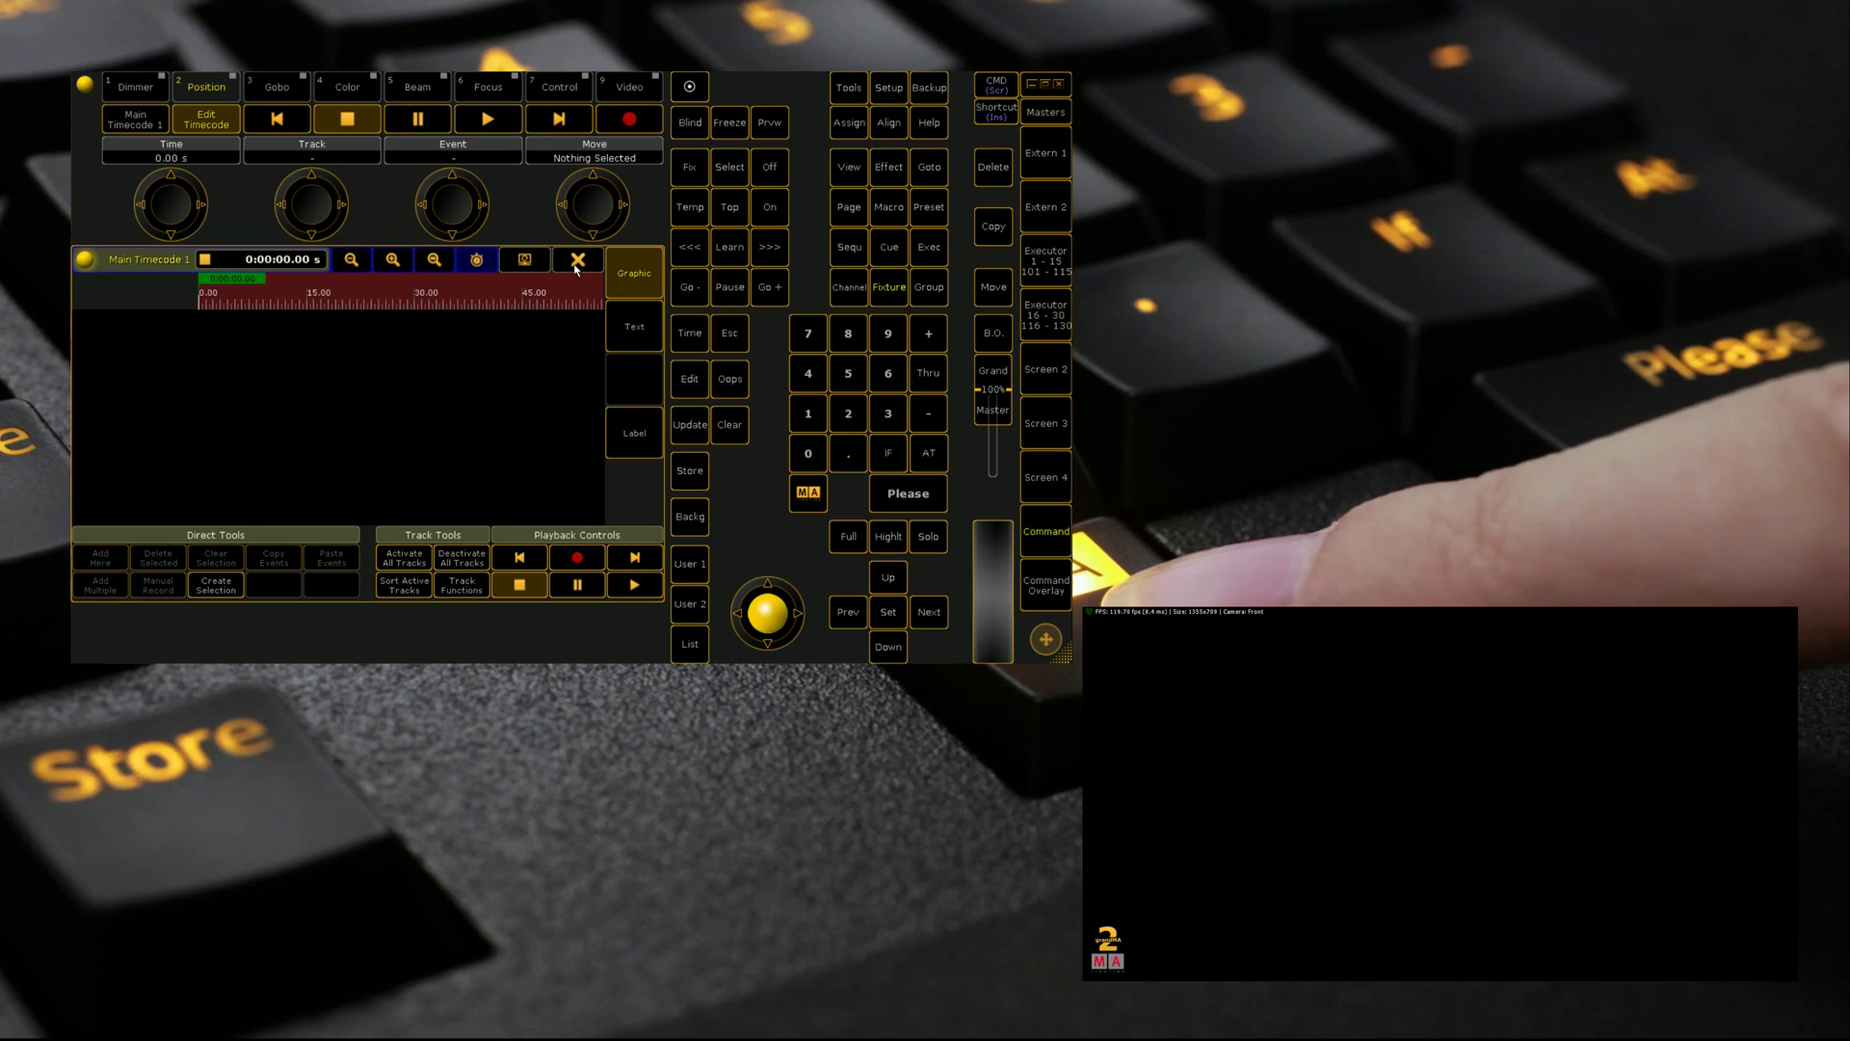
pyautogui.click(576, 268)
pyautogui.click(285, 281)
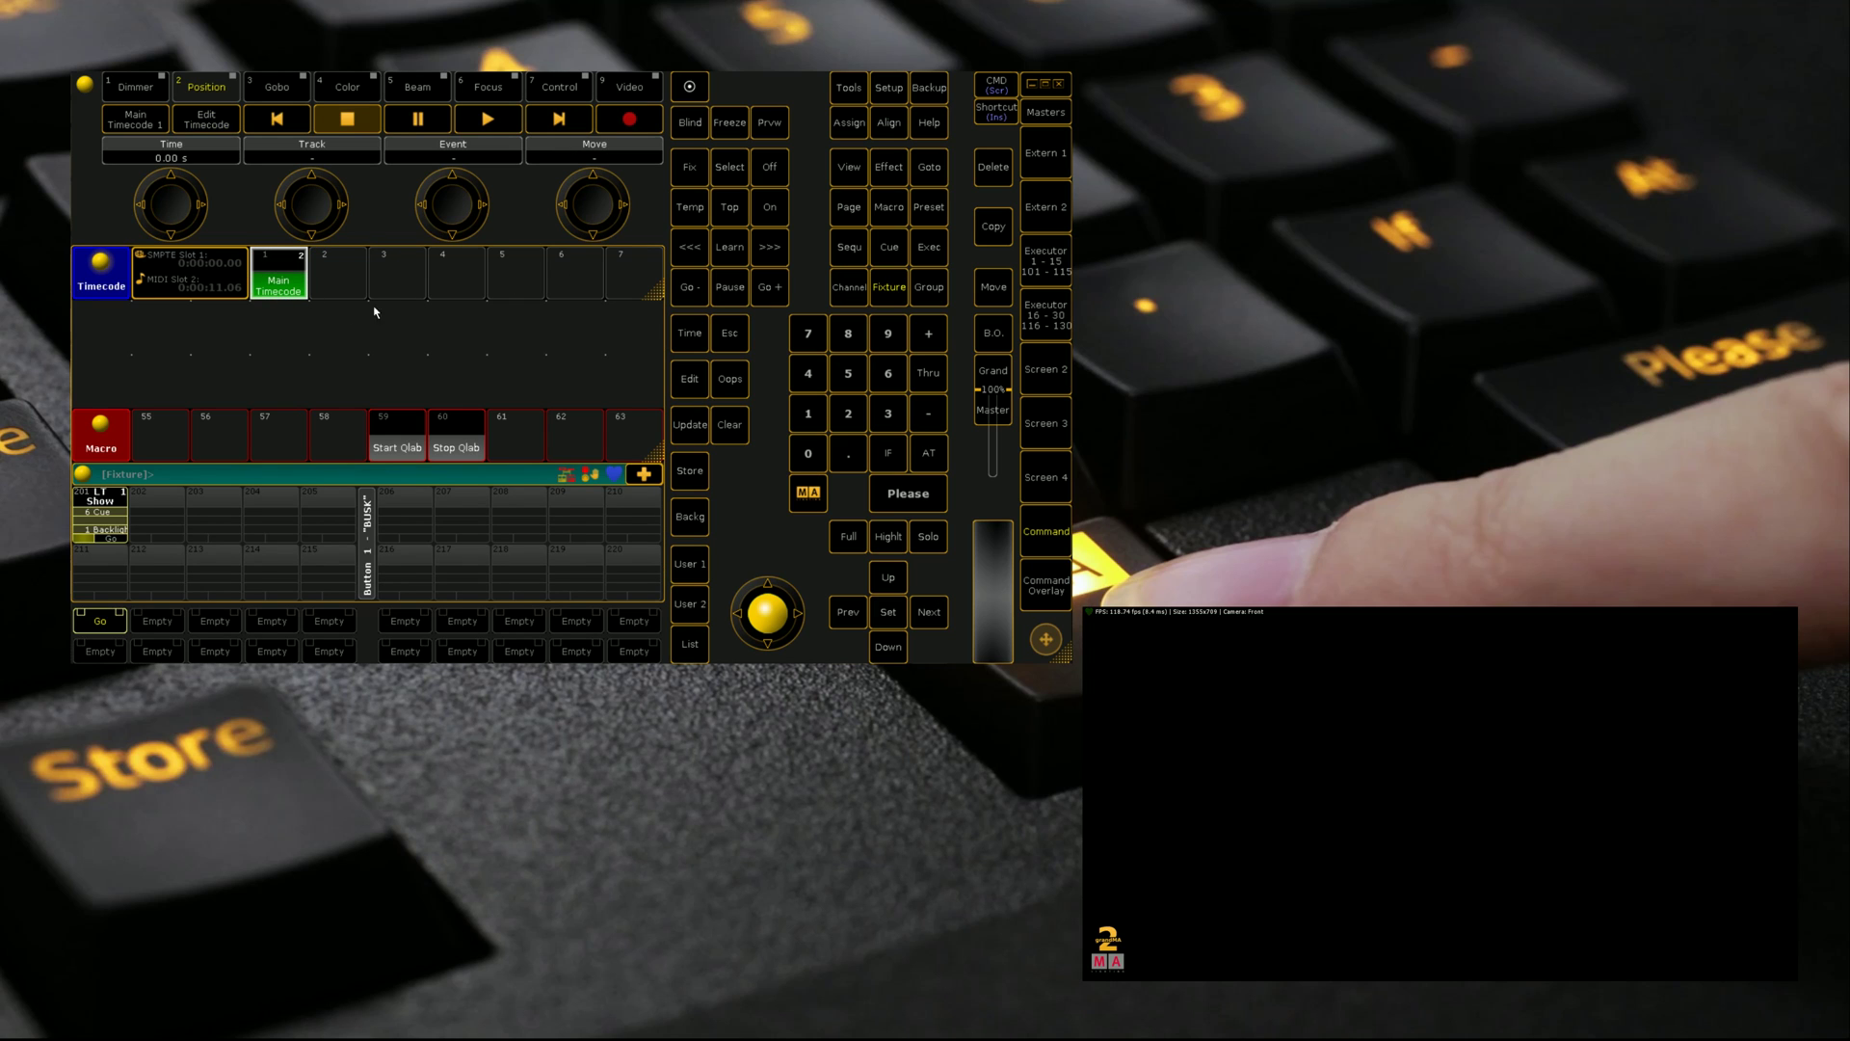
# Step: Arm Main Timecode recording, start QLab with the Start Qlab macro and fire the Backlight cue 1
pyautogui.click(631, 123)
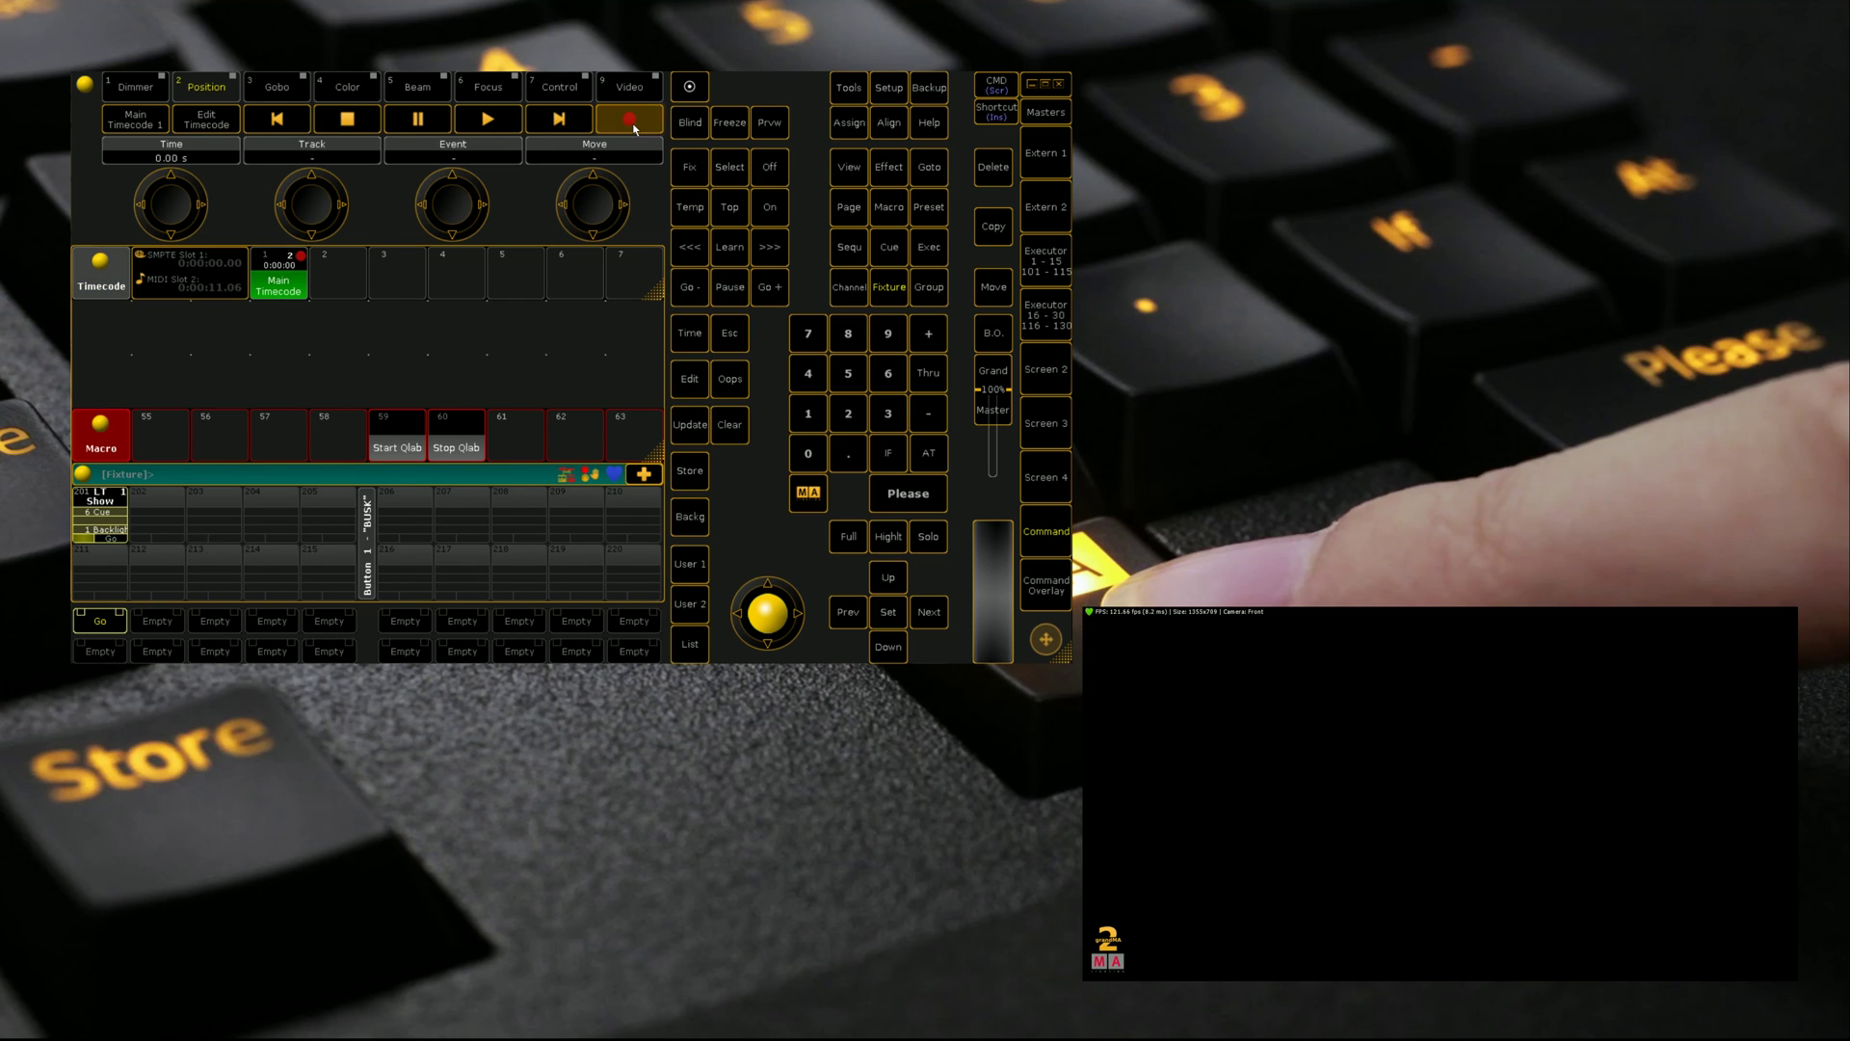
pyautogui.click(386, 432)
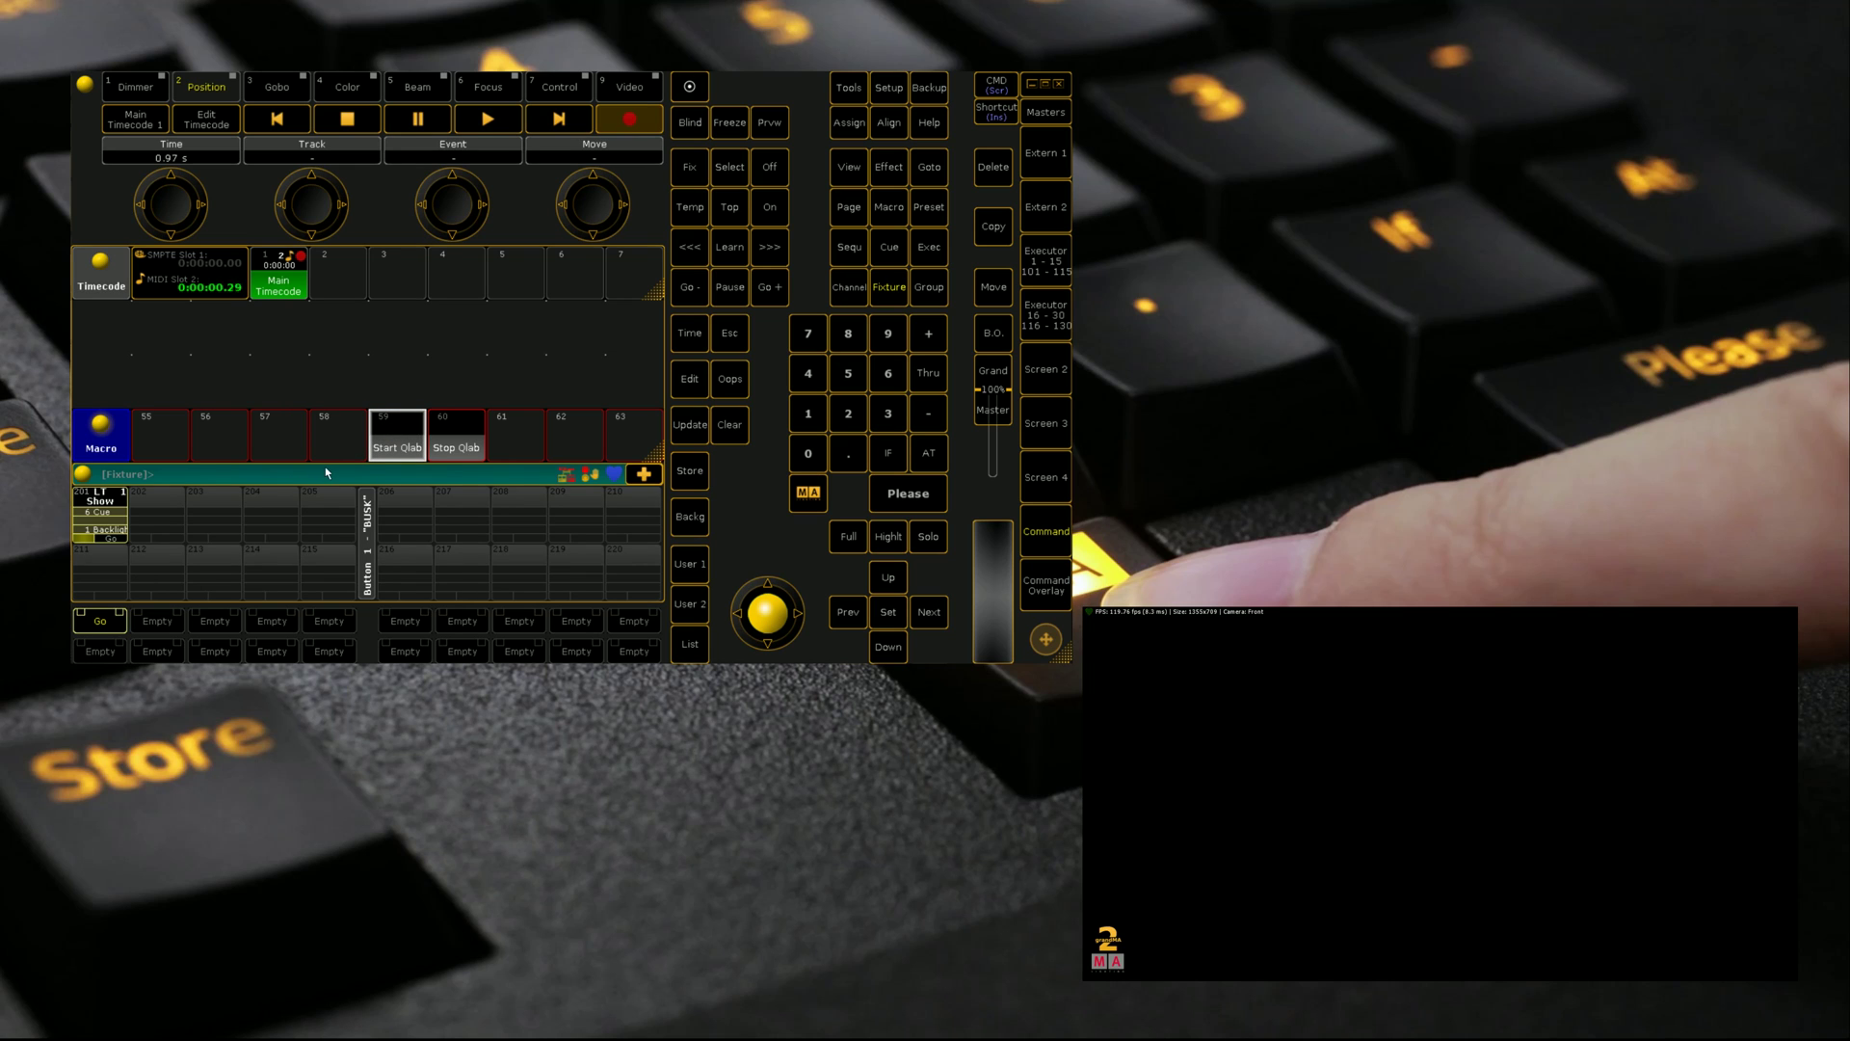
pyautogui.click(113, 543)
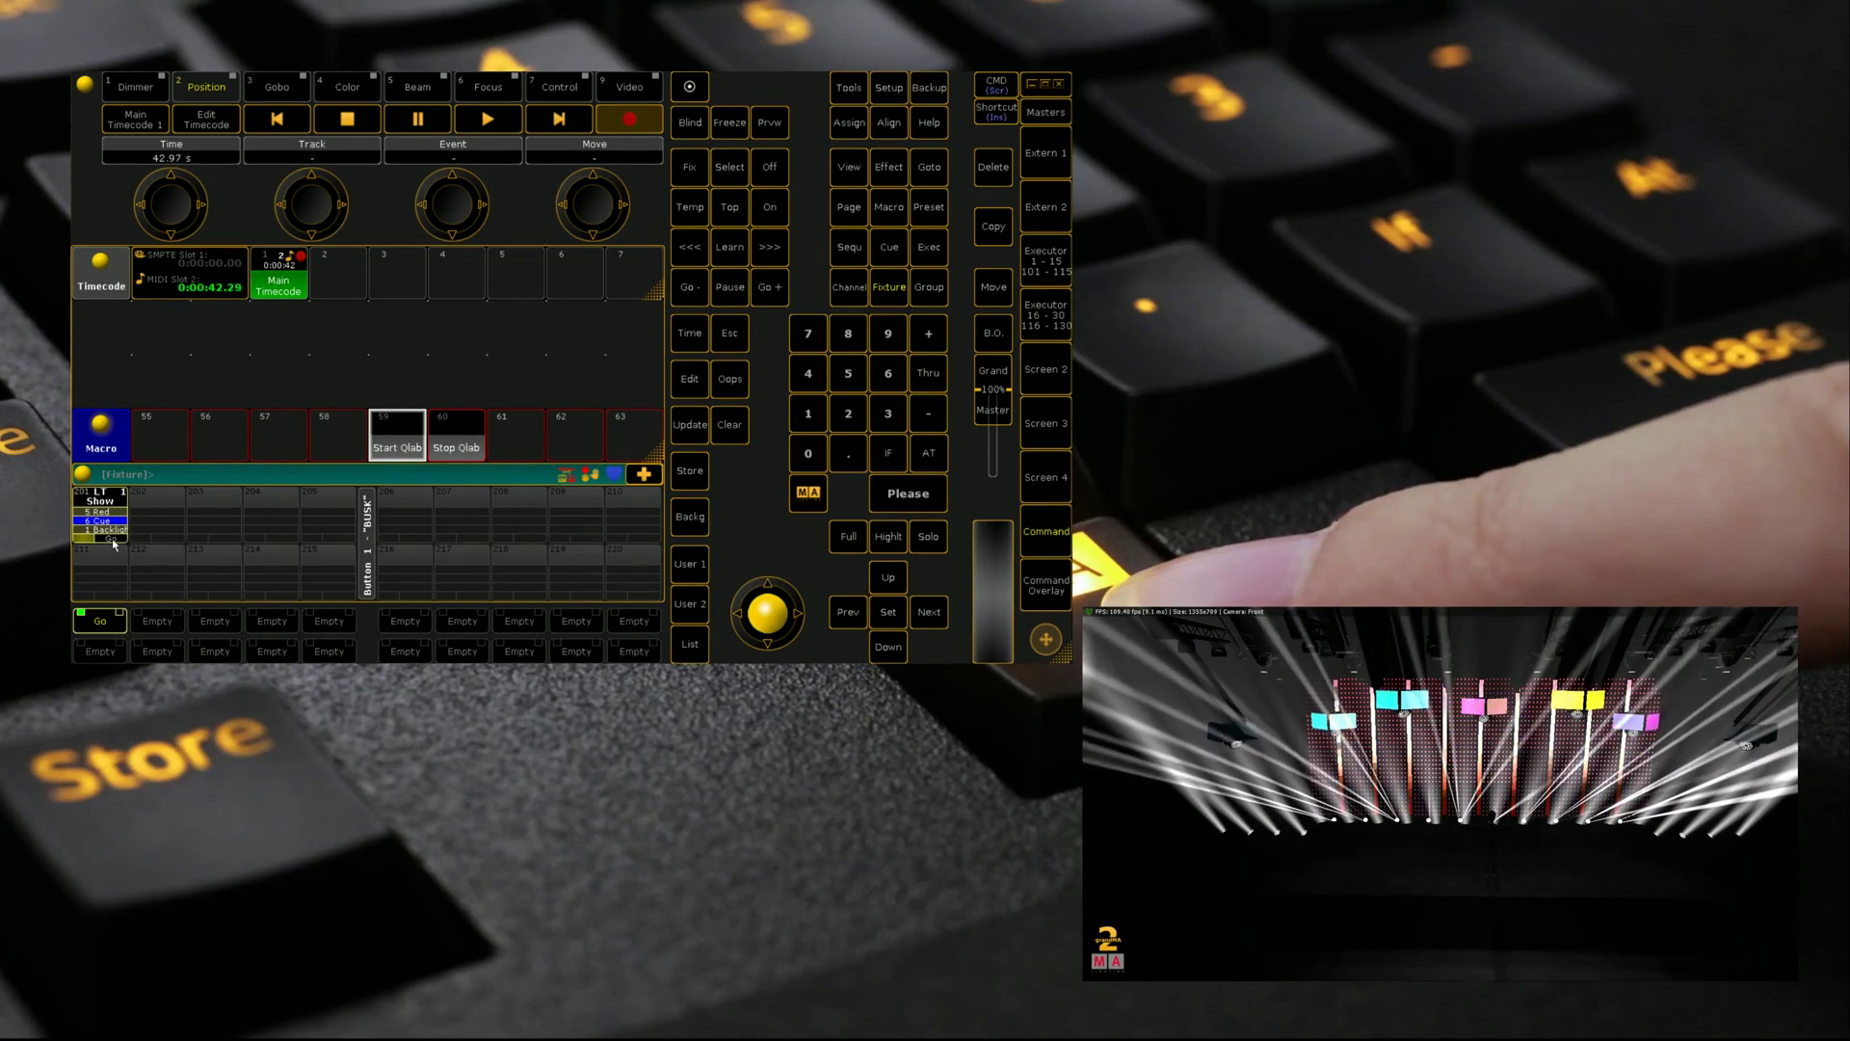
# Step: Stop the 49.05-second recording, run the Stop Qlab macro, and open Main Timecode's options
pyautogui.click(352, 122)
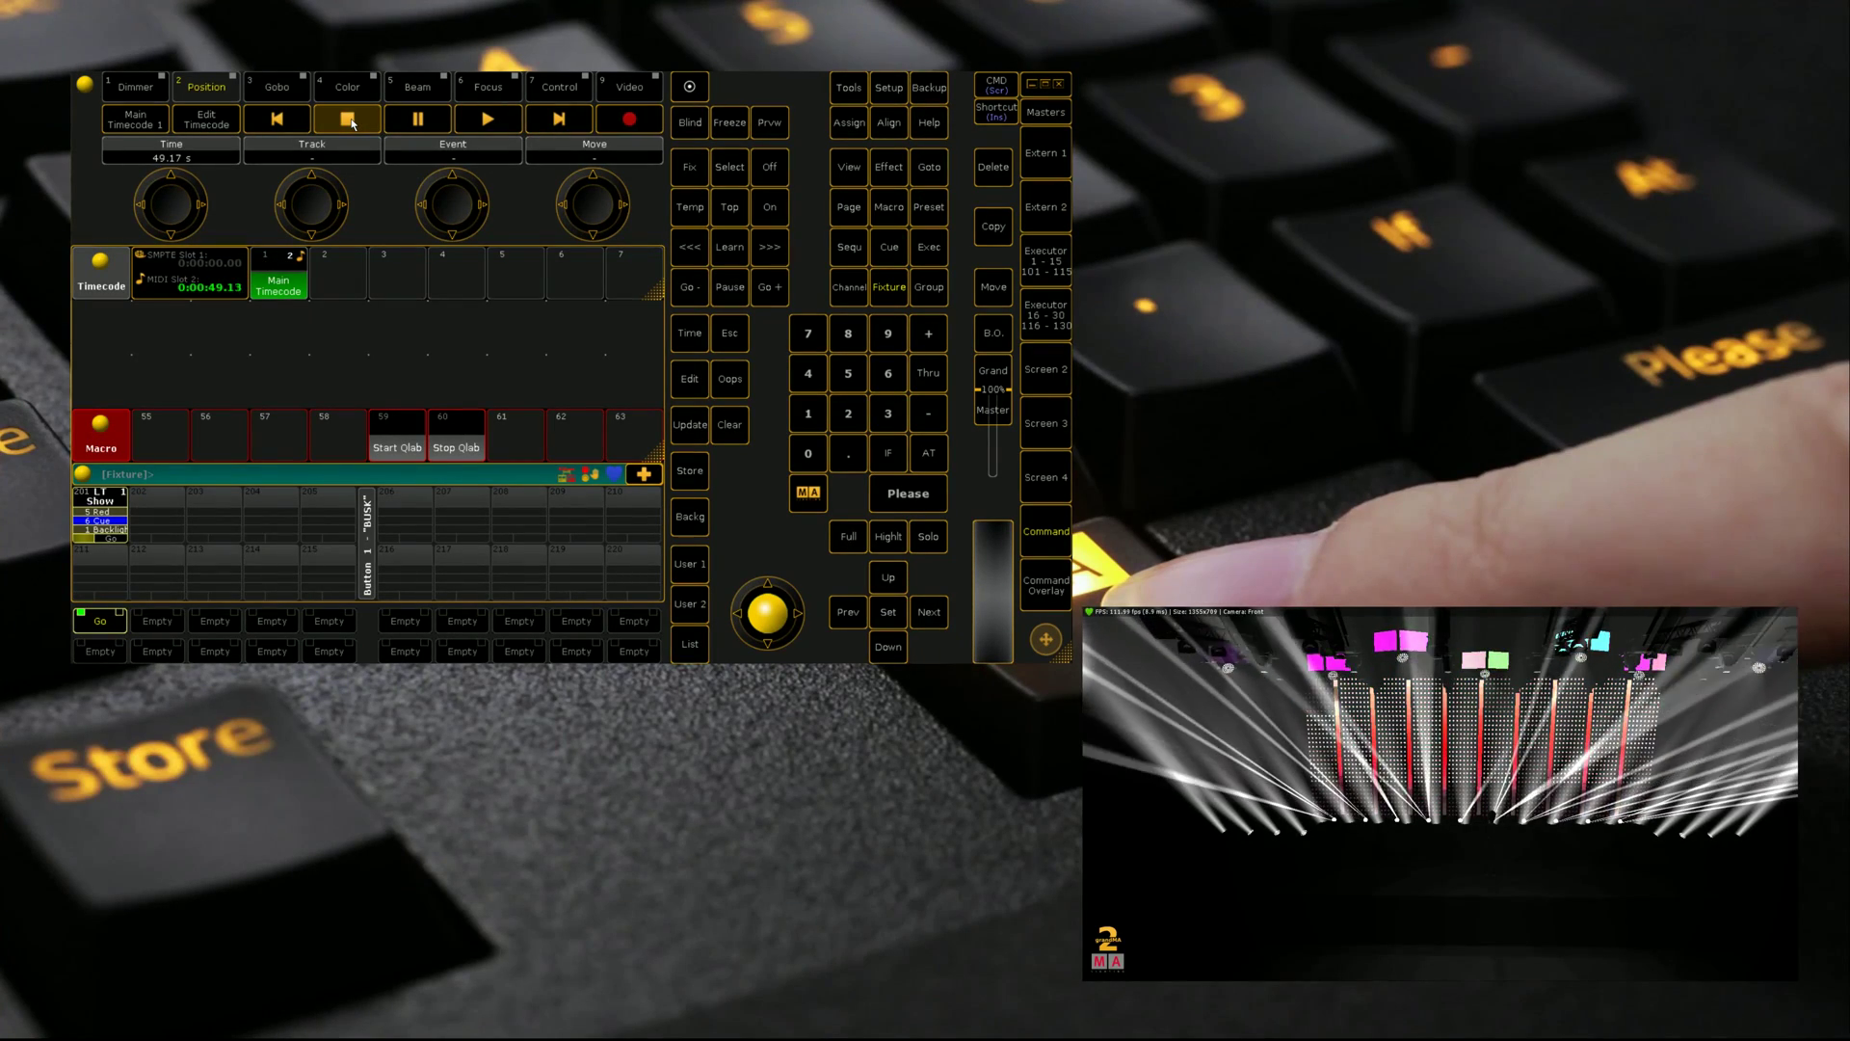
pyautogui.click(454, 439)
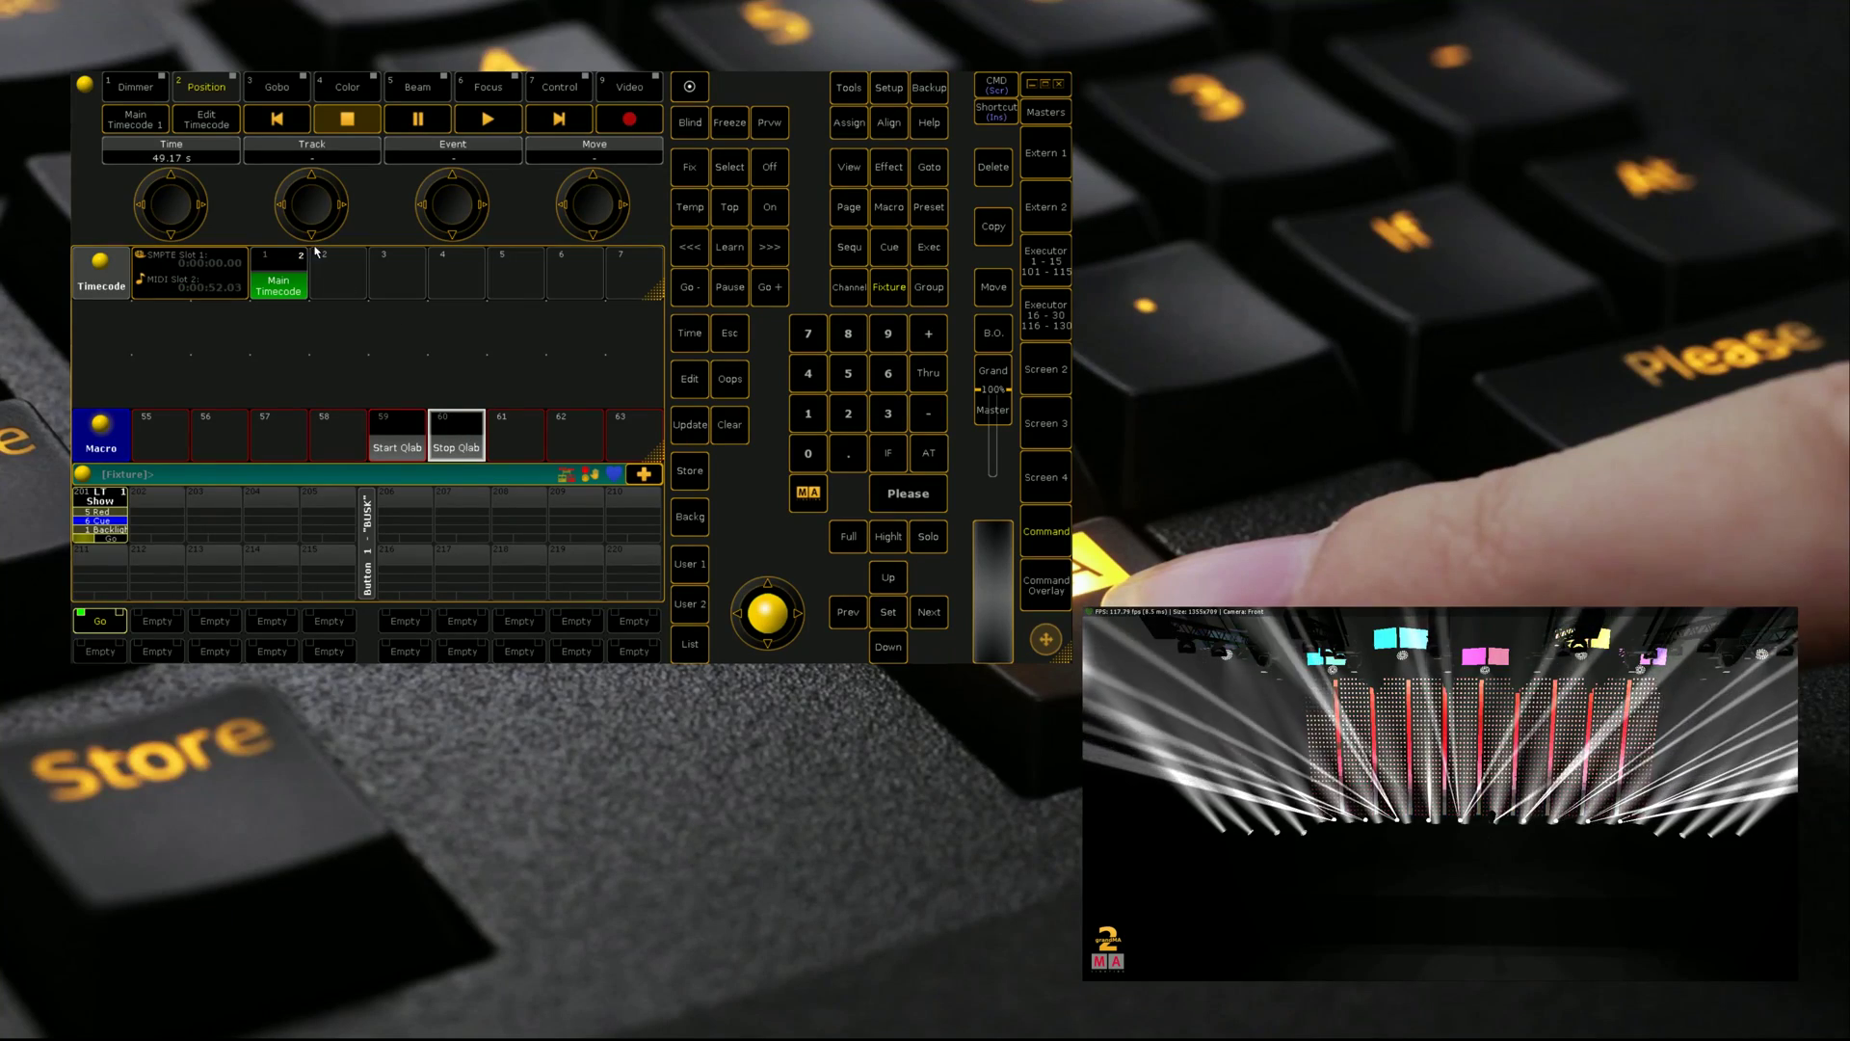
pyautogui.click(278, 285)
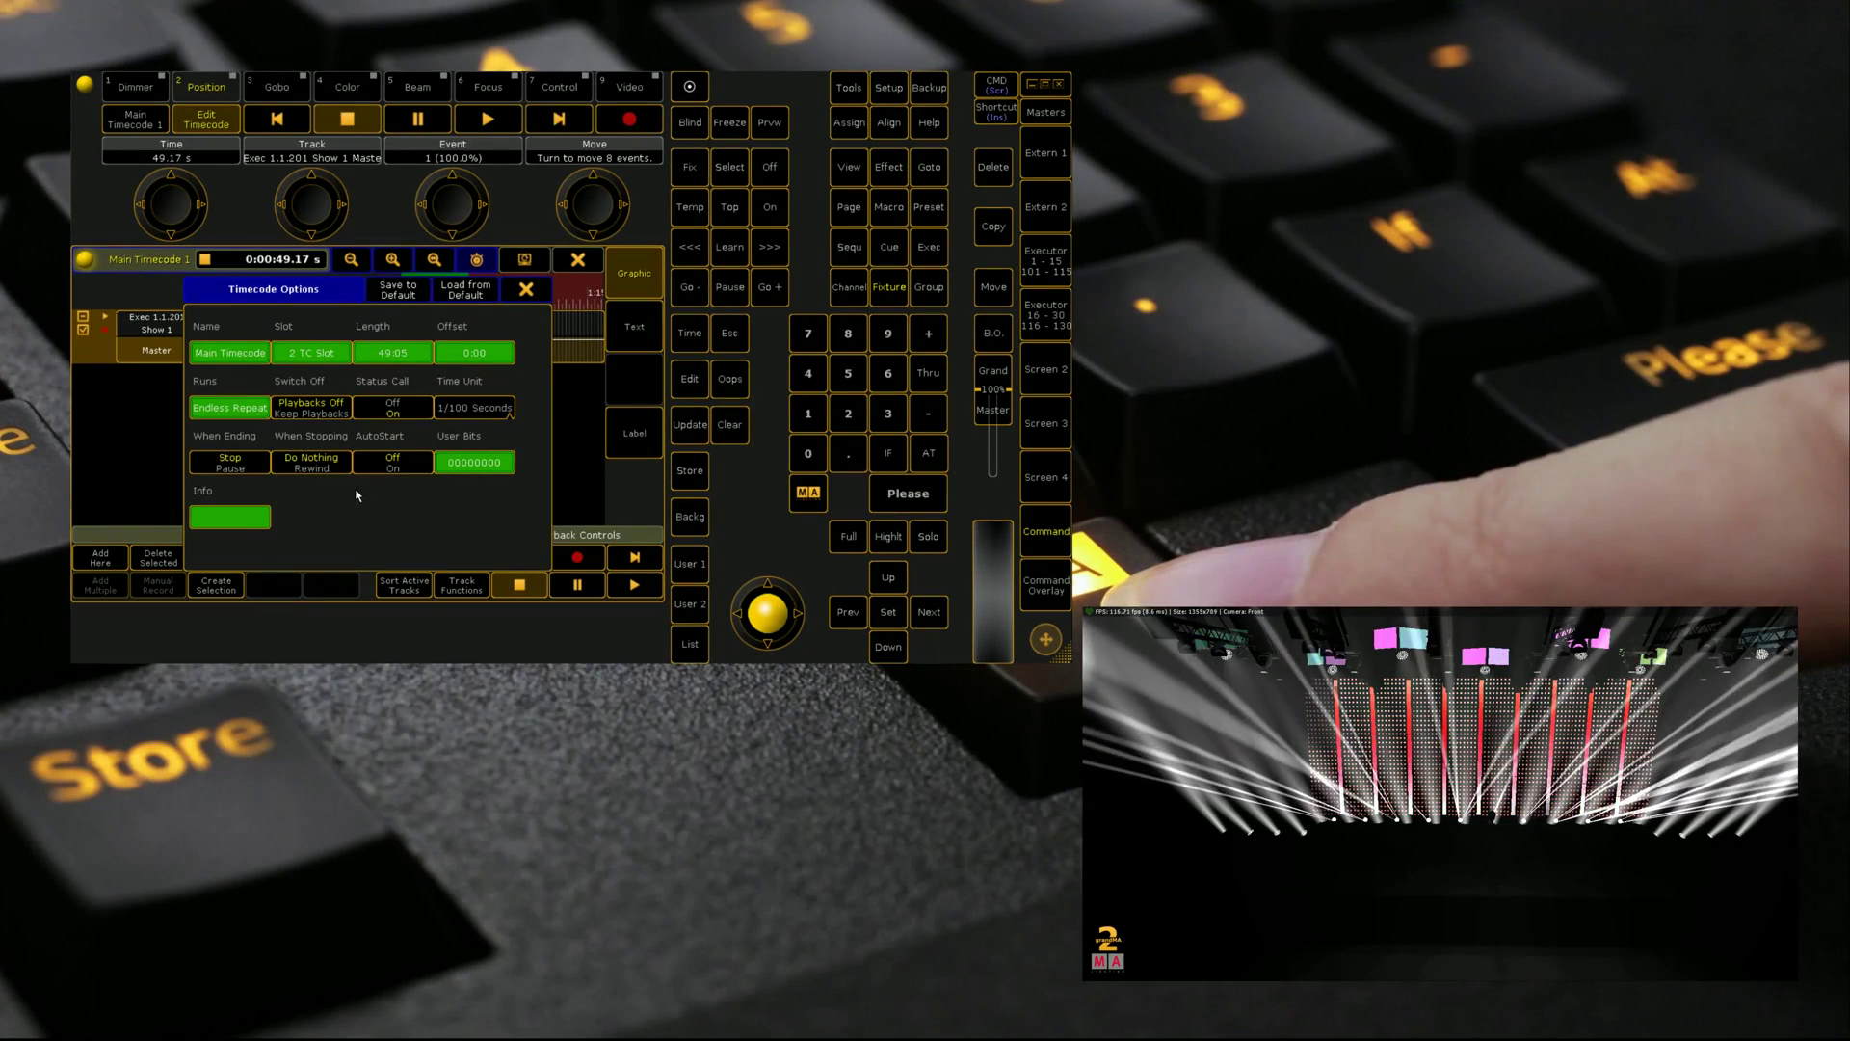
# Step: Close the timecode options and editor, and re-arm Main Timecode for recording
pyautogui.click(392, 462)
pyautogui.click(526, 289)
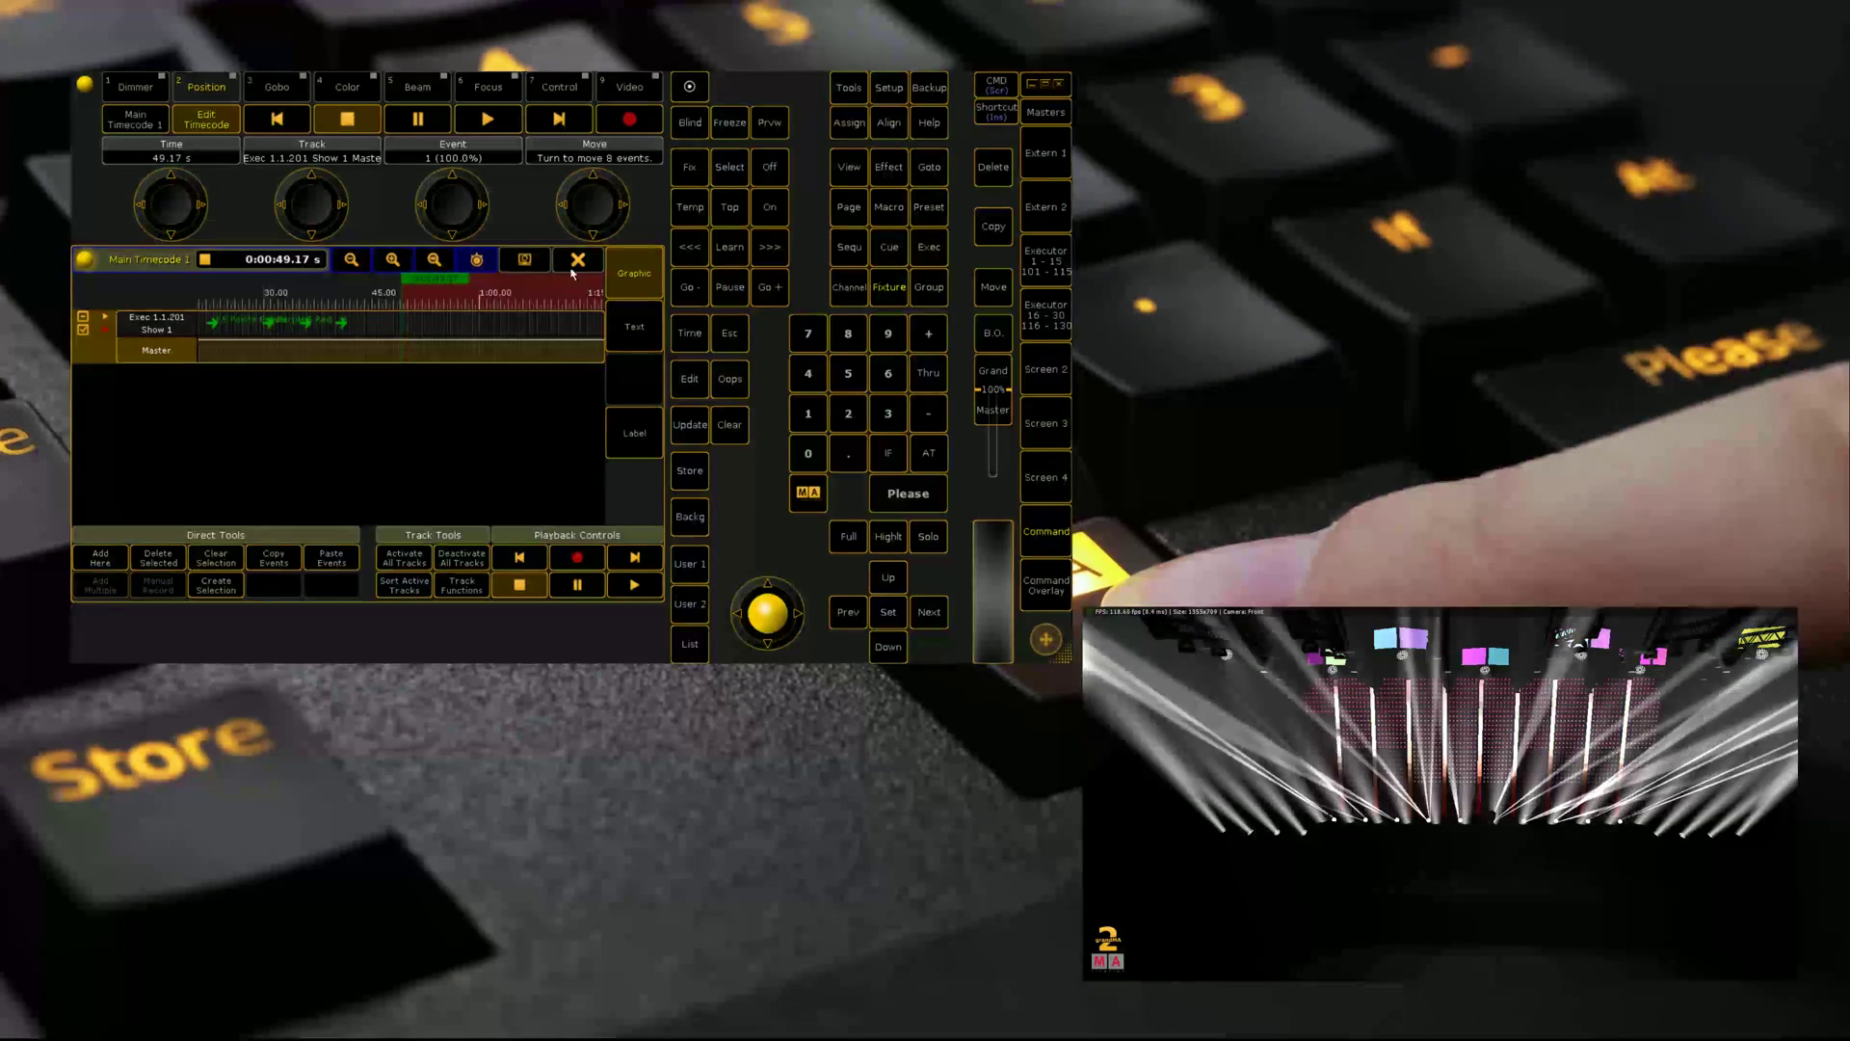
pyautogui.click(578, 259)
pyautogui.click(631, 119)
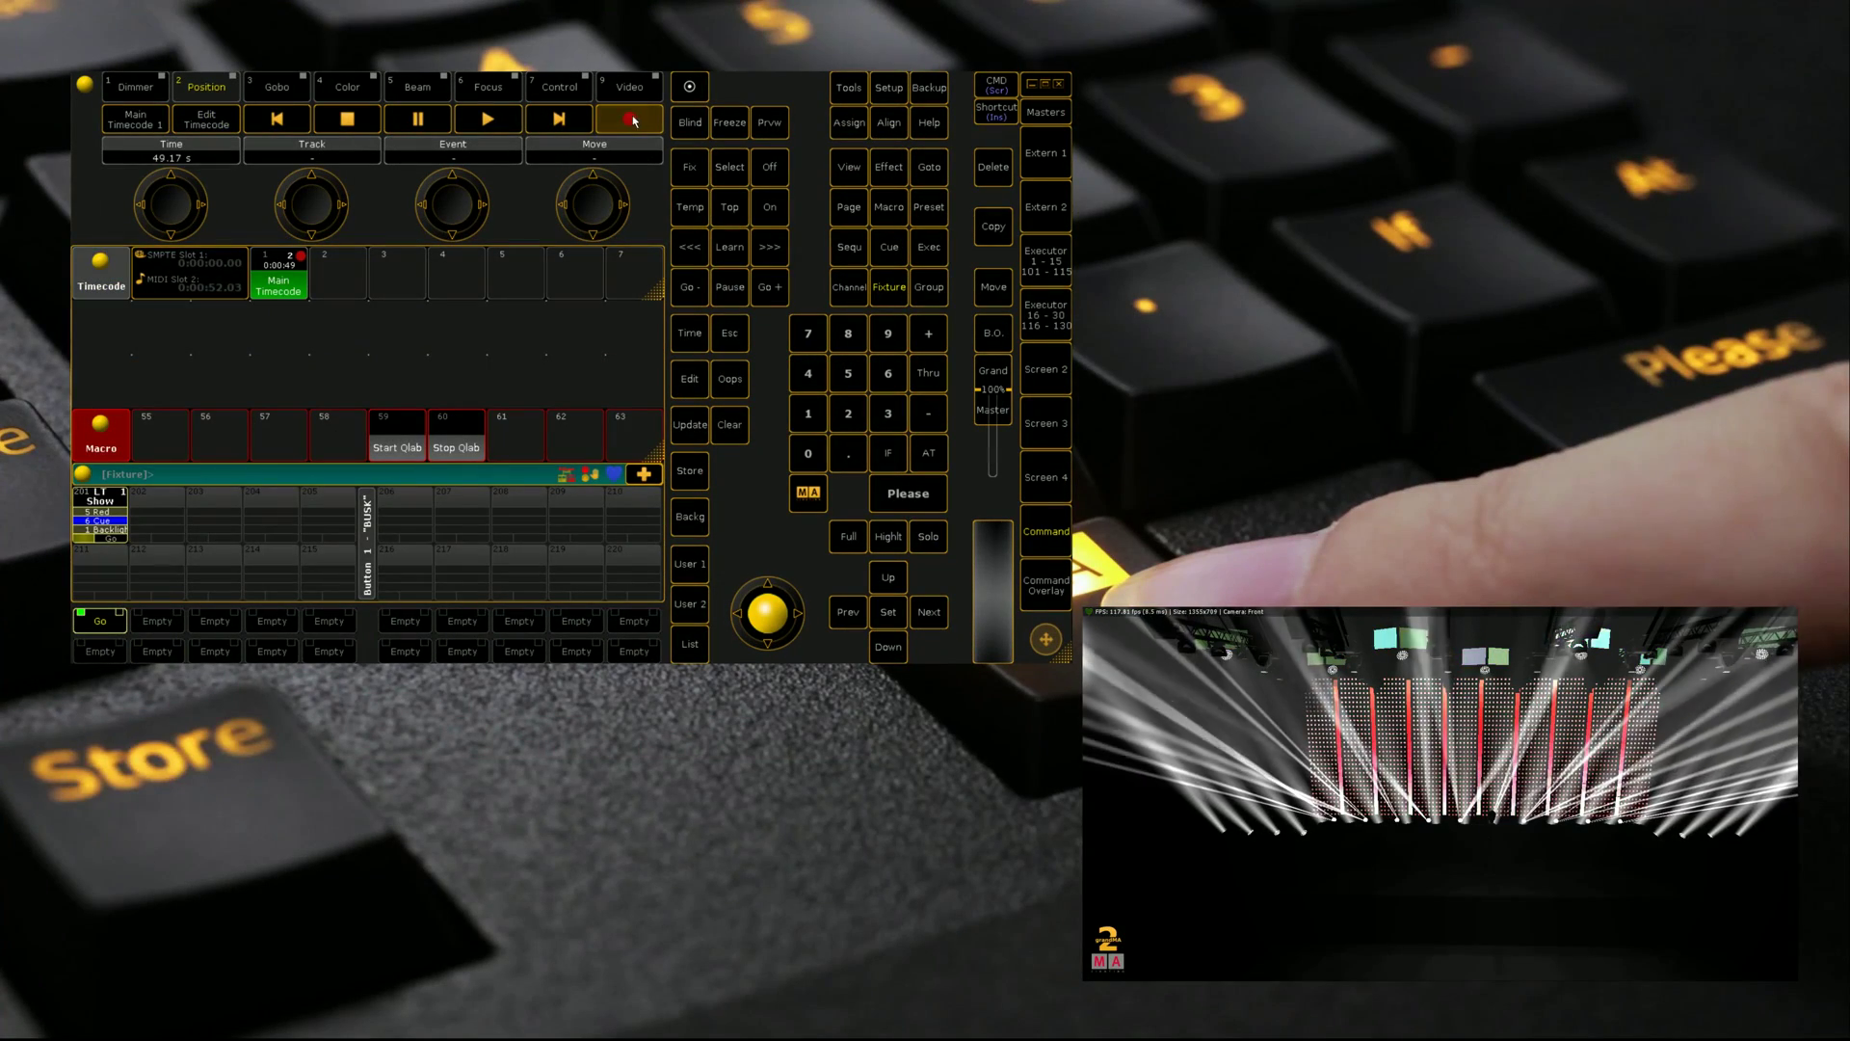
pyautogui.click(401, 443)
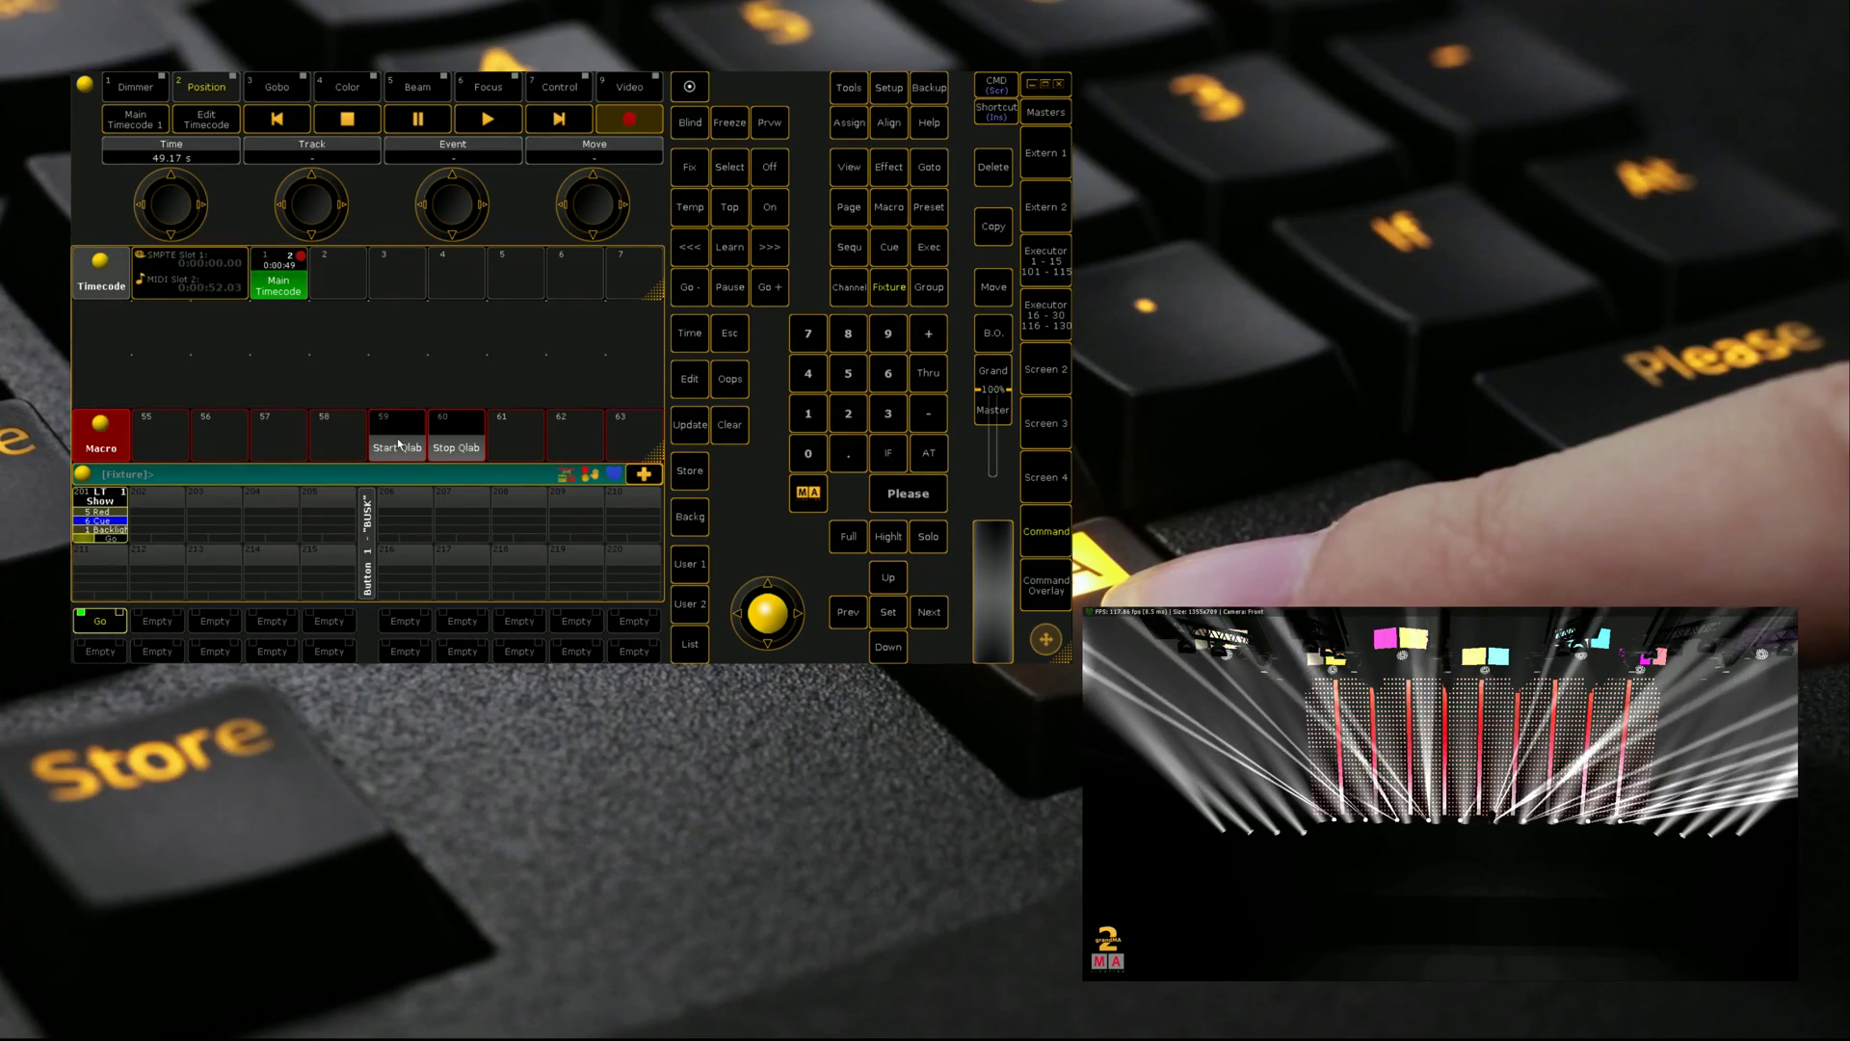
# Step: Reopen Main Timecode 1's options to check them, then close the options and editor
pyautogui.click(278, 284)
pyautogui.click(85, 261)
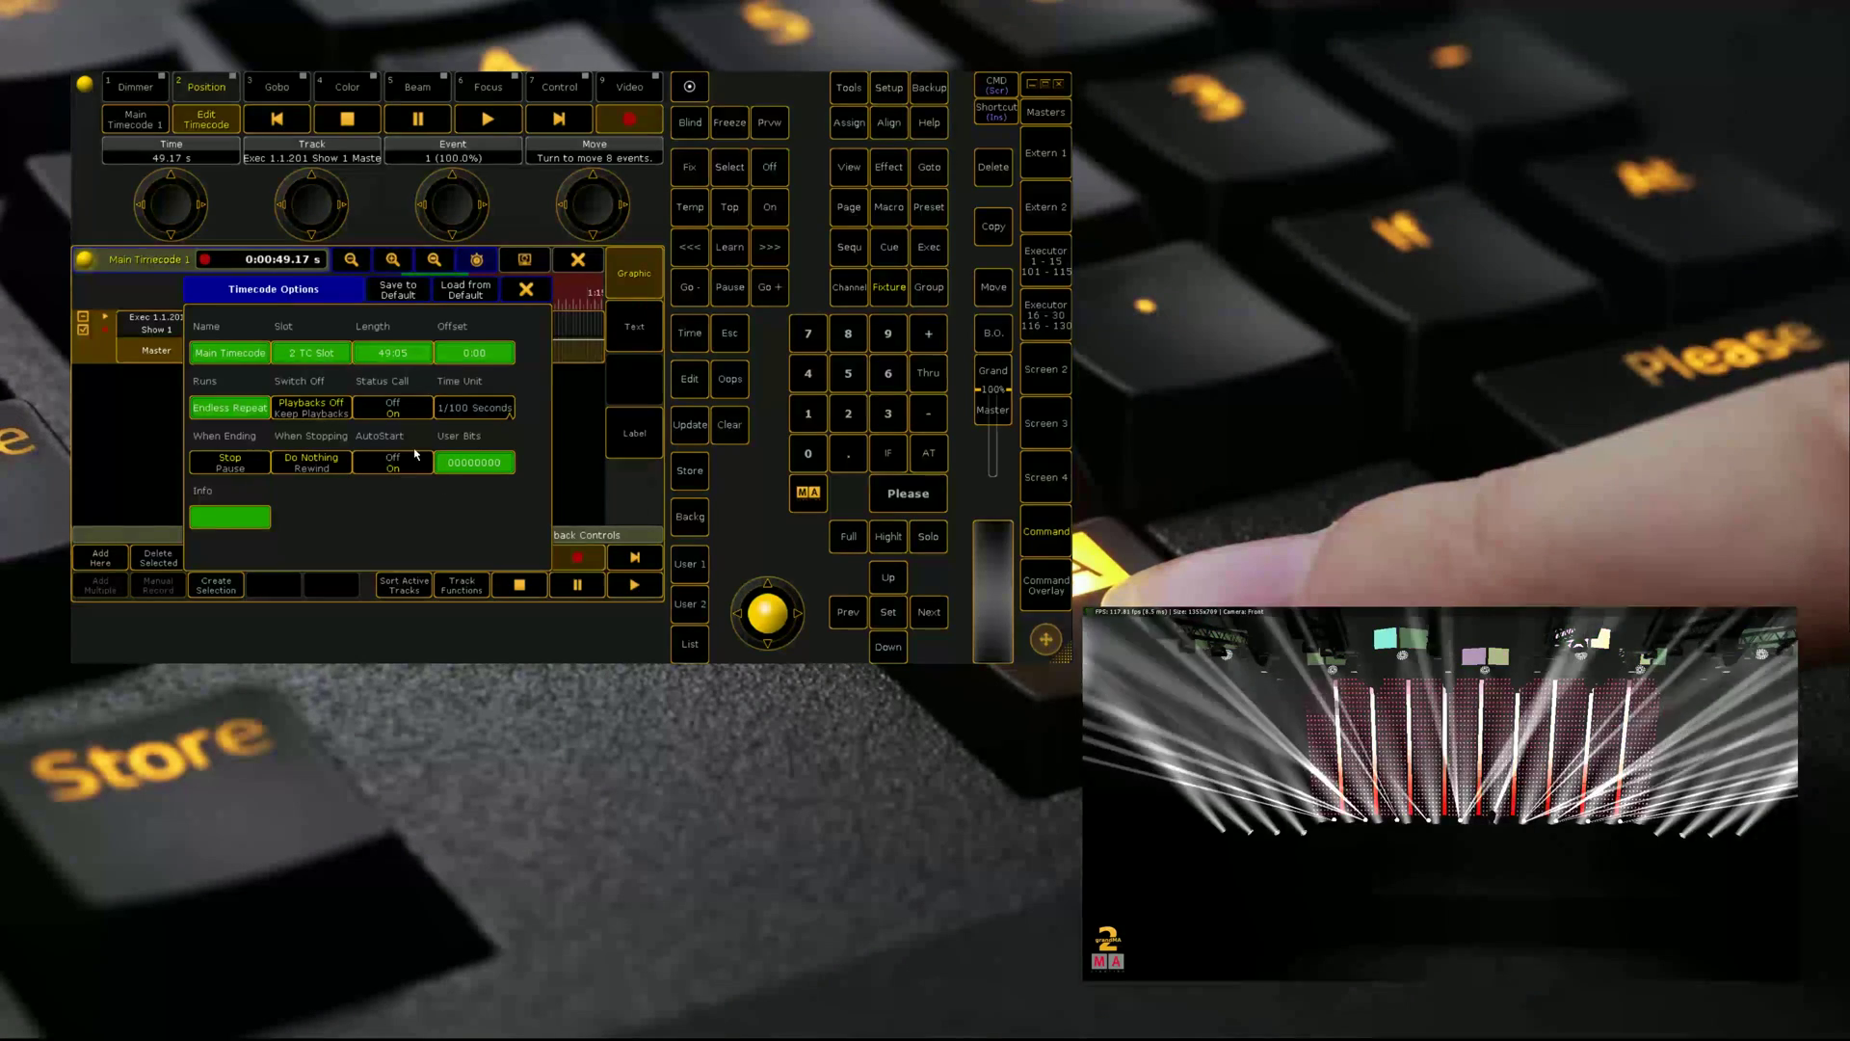
pyautogui.click(526, 289)
pyautogui.click(578, 259)
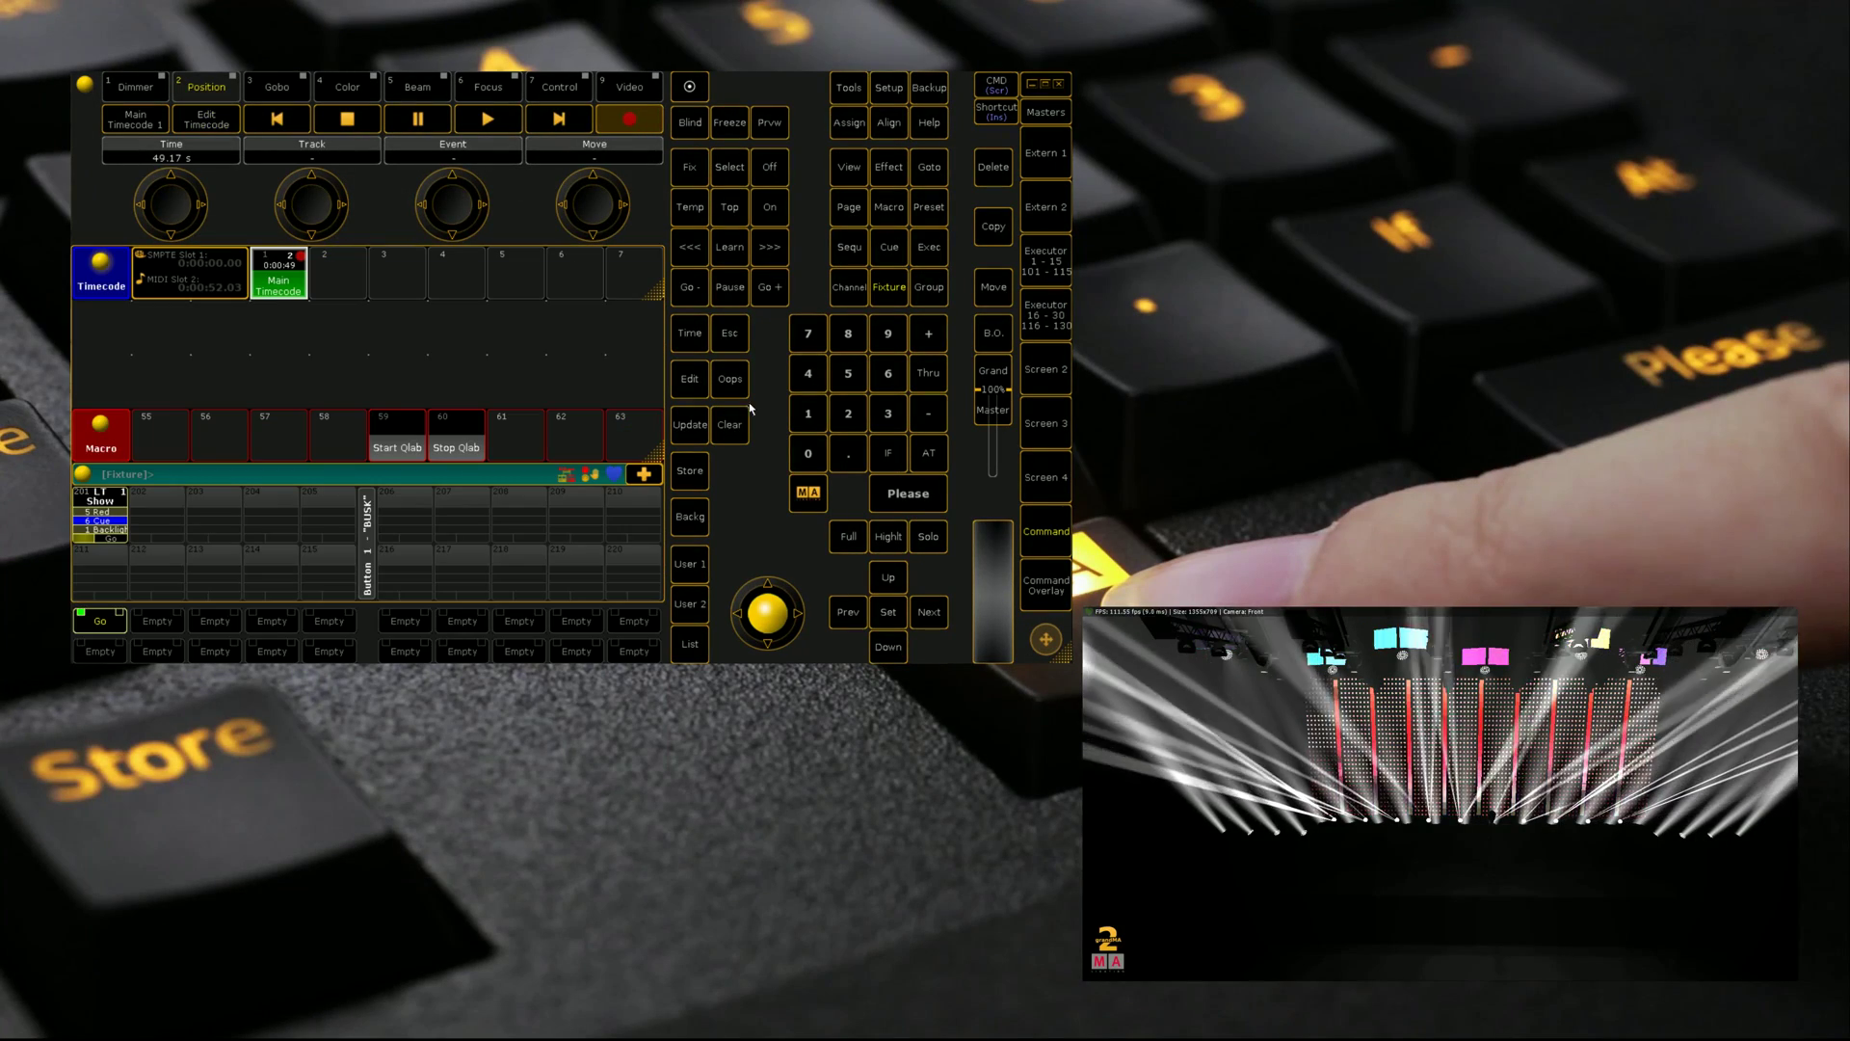
# Step: Clear the programmer and switch off the Show 1 executor 201
pyautogui.click(730, 426)
pyautogui.click(763, 178)
pyautogui.click(100, 521)
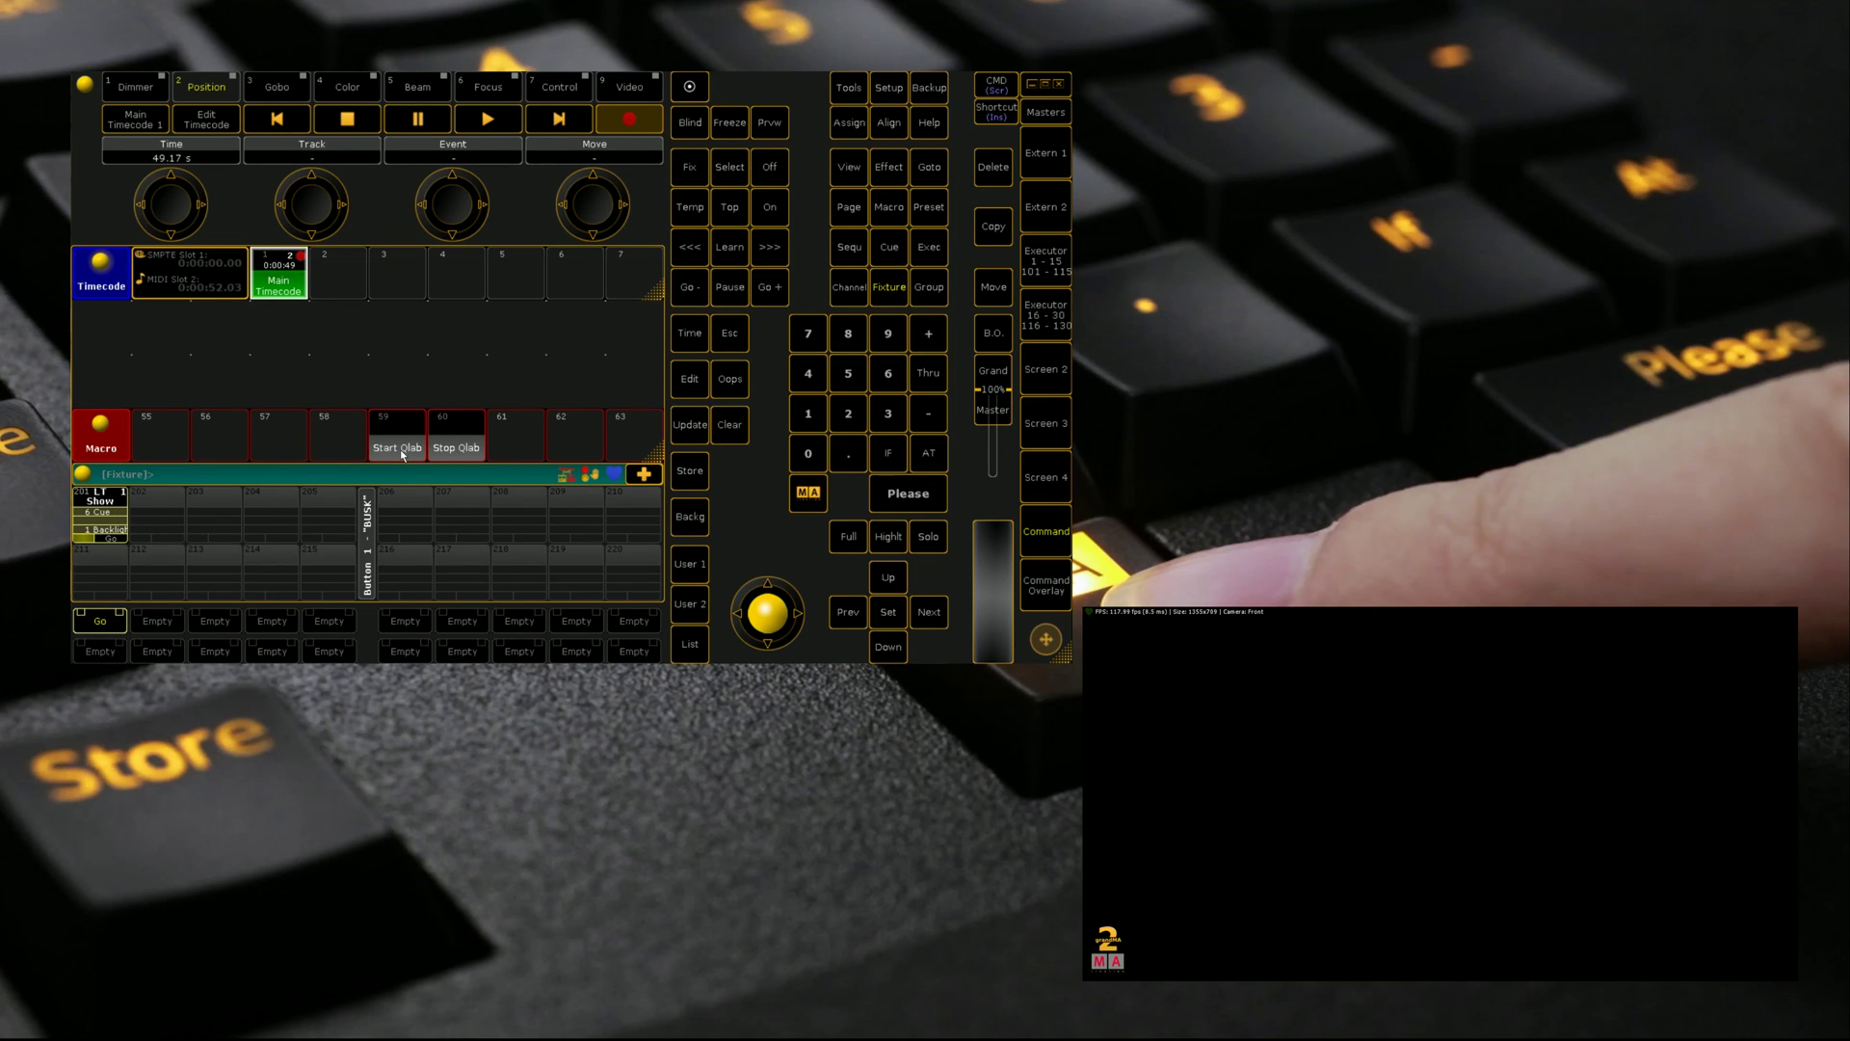
# Step: Stop recording, play back from QLab with Start Qlab, and list Main Timecode 1's events in Text view
pyautogui.click(344, 124)
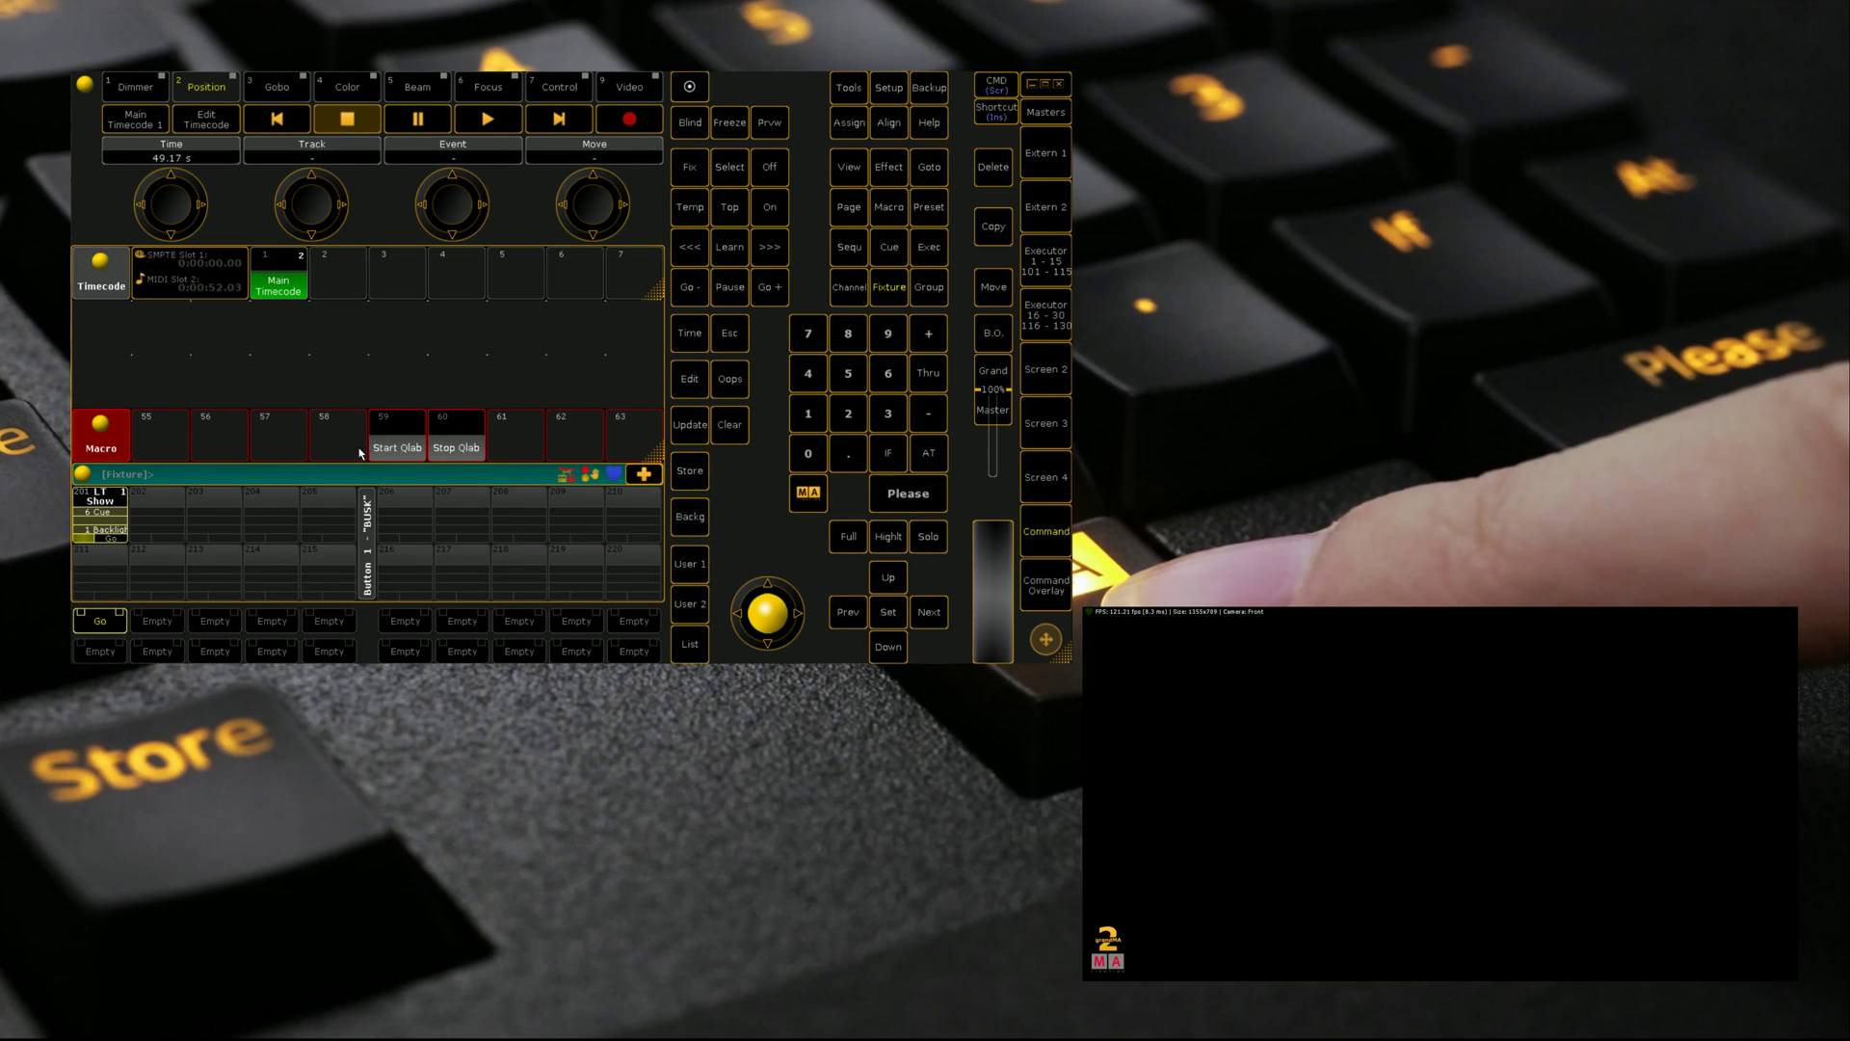
pyautogui.click(405, 438)
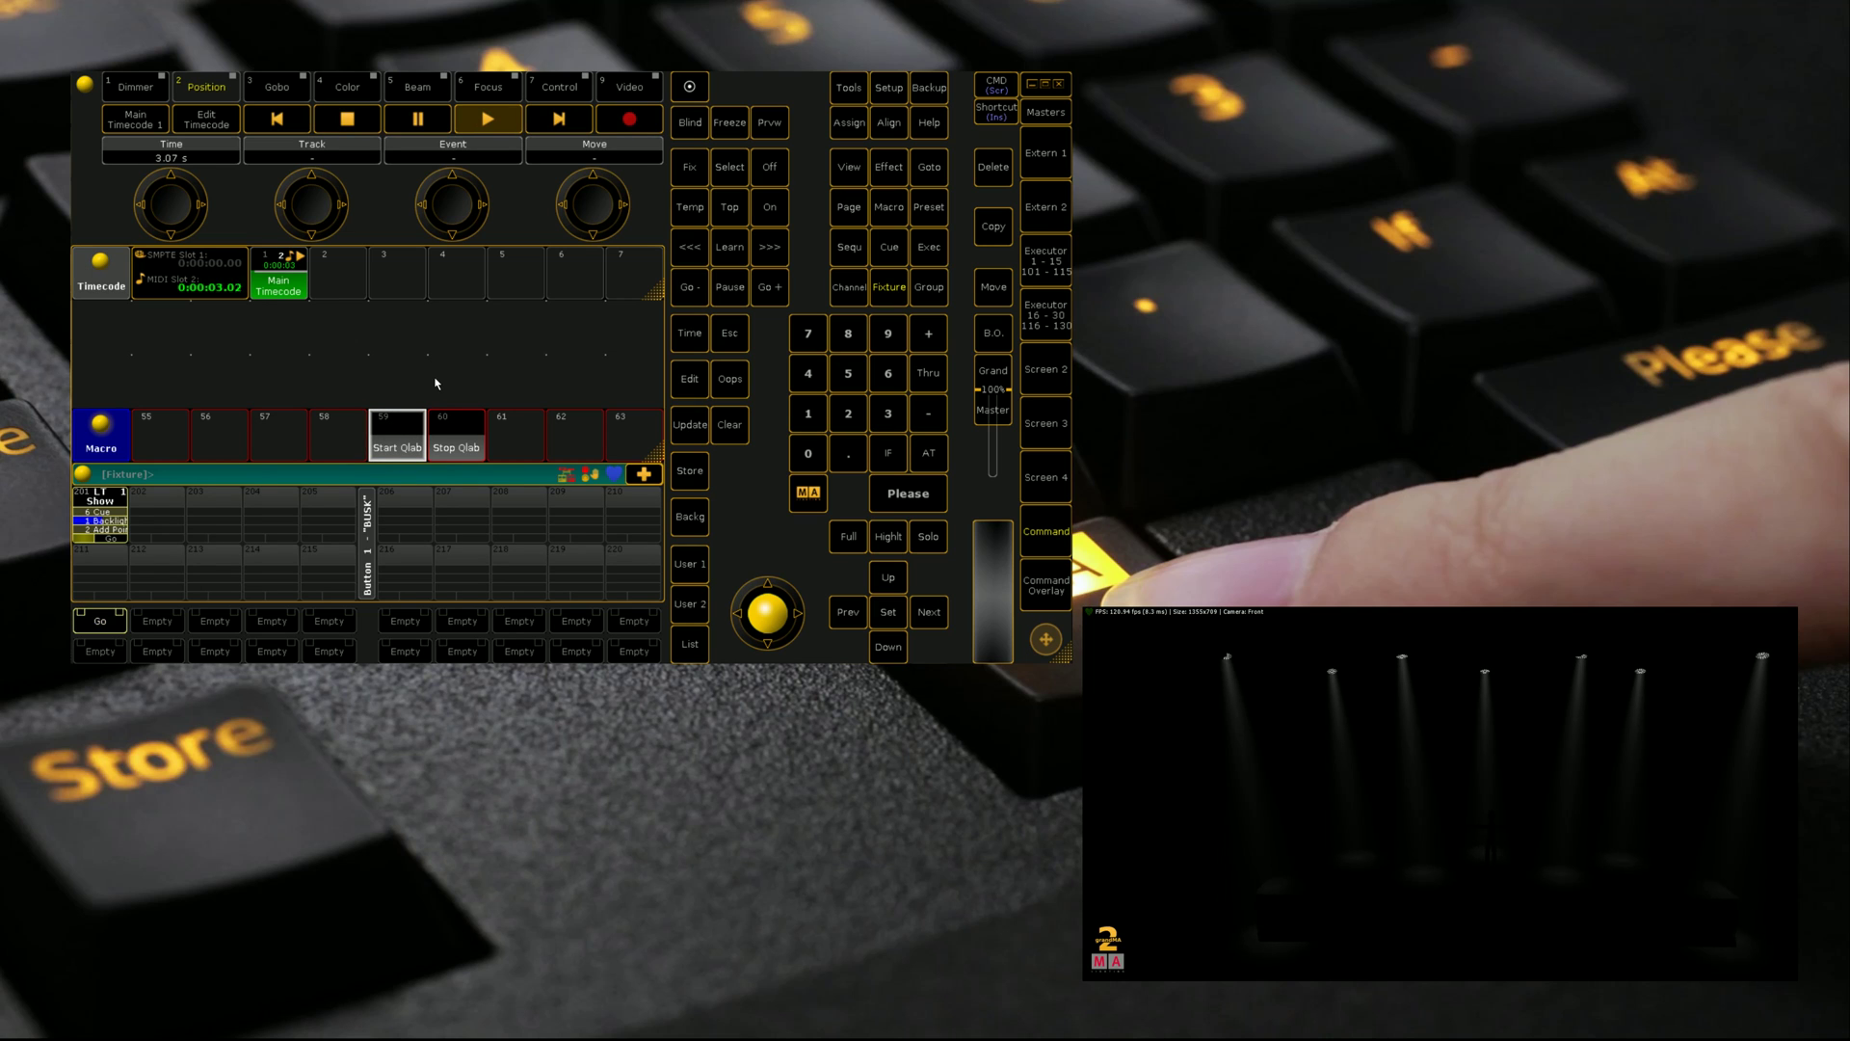
pyautogui.click(269, 284)
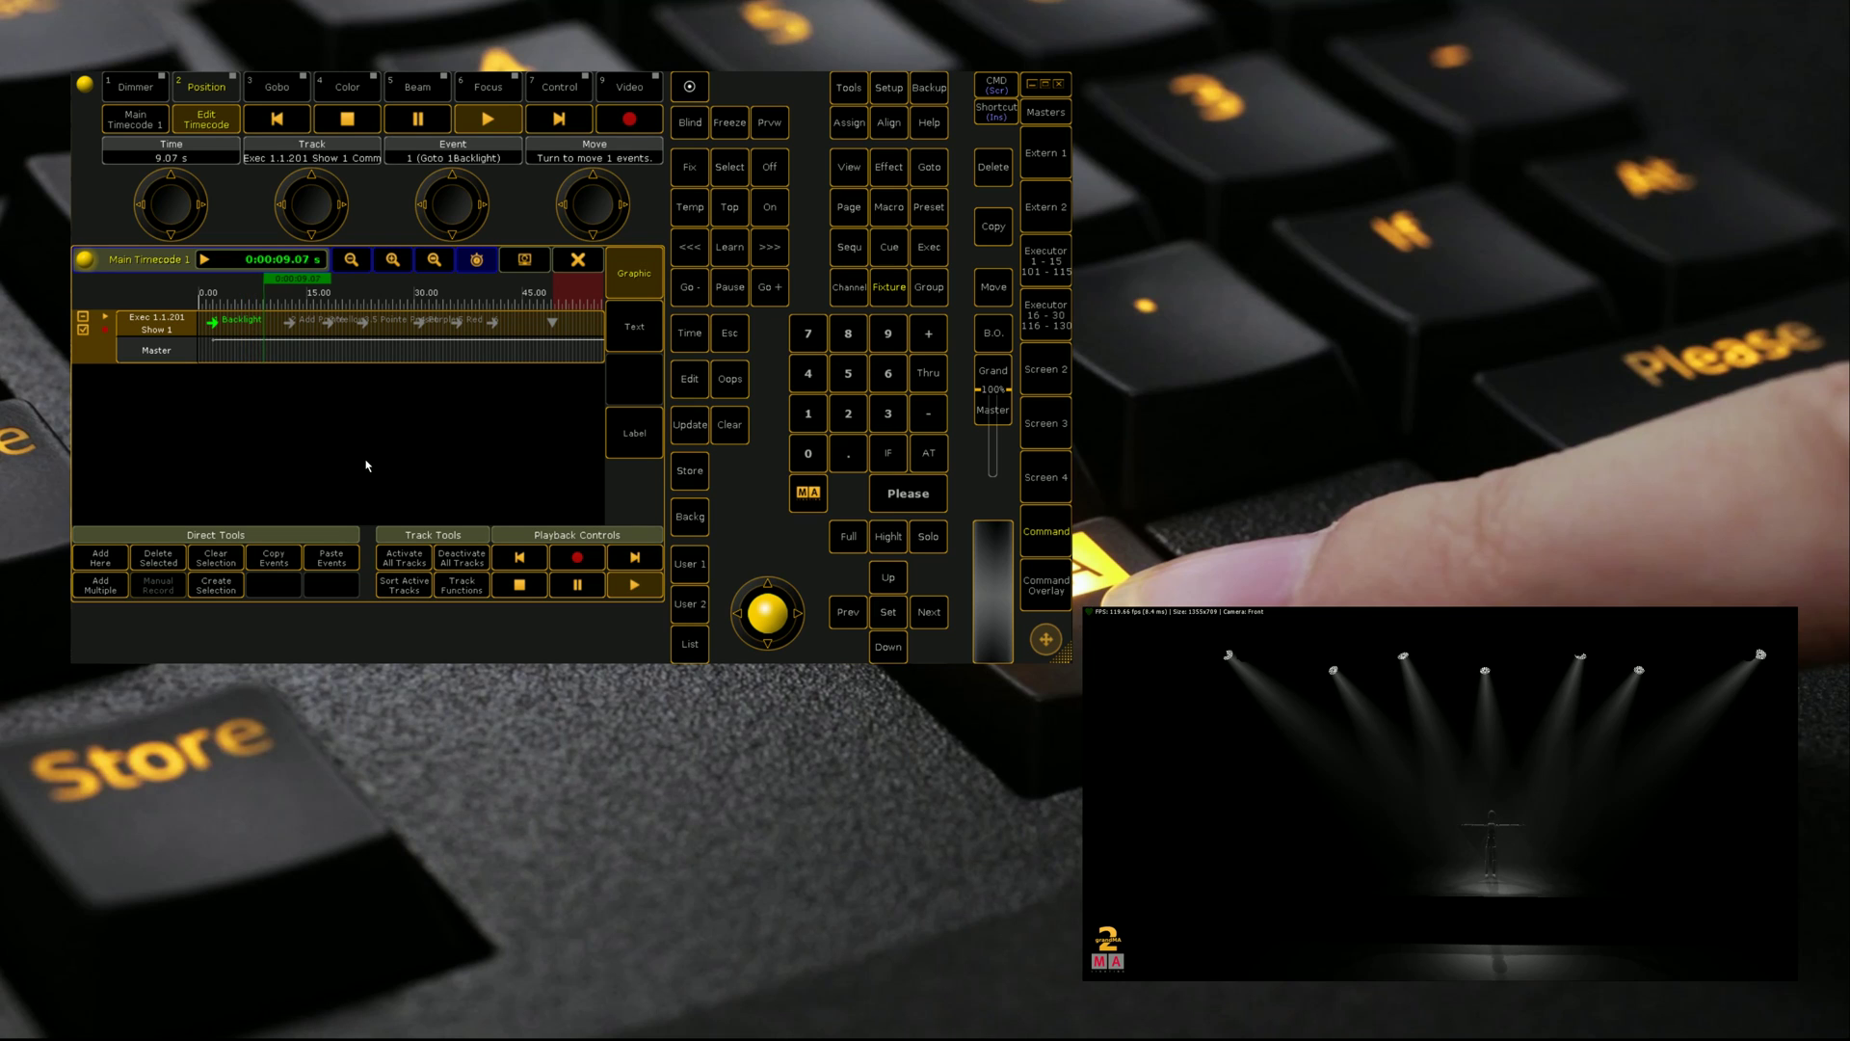
pyautogui.click(636, 342)
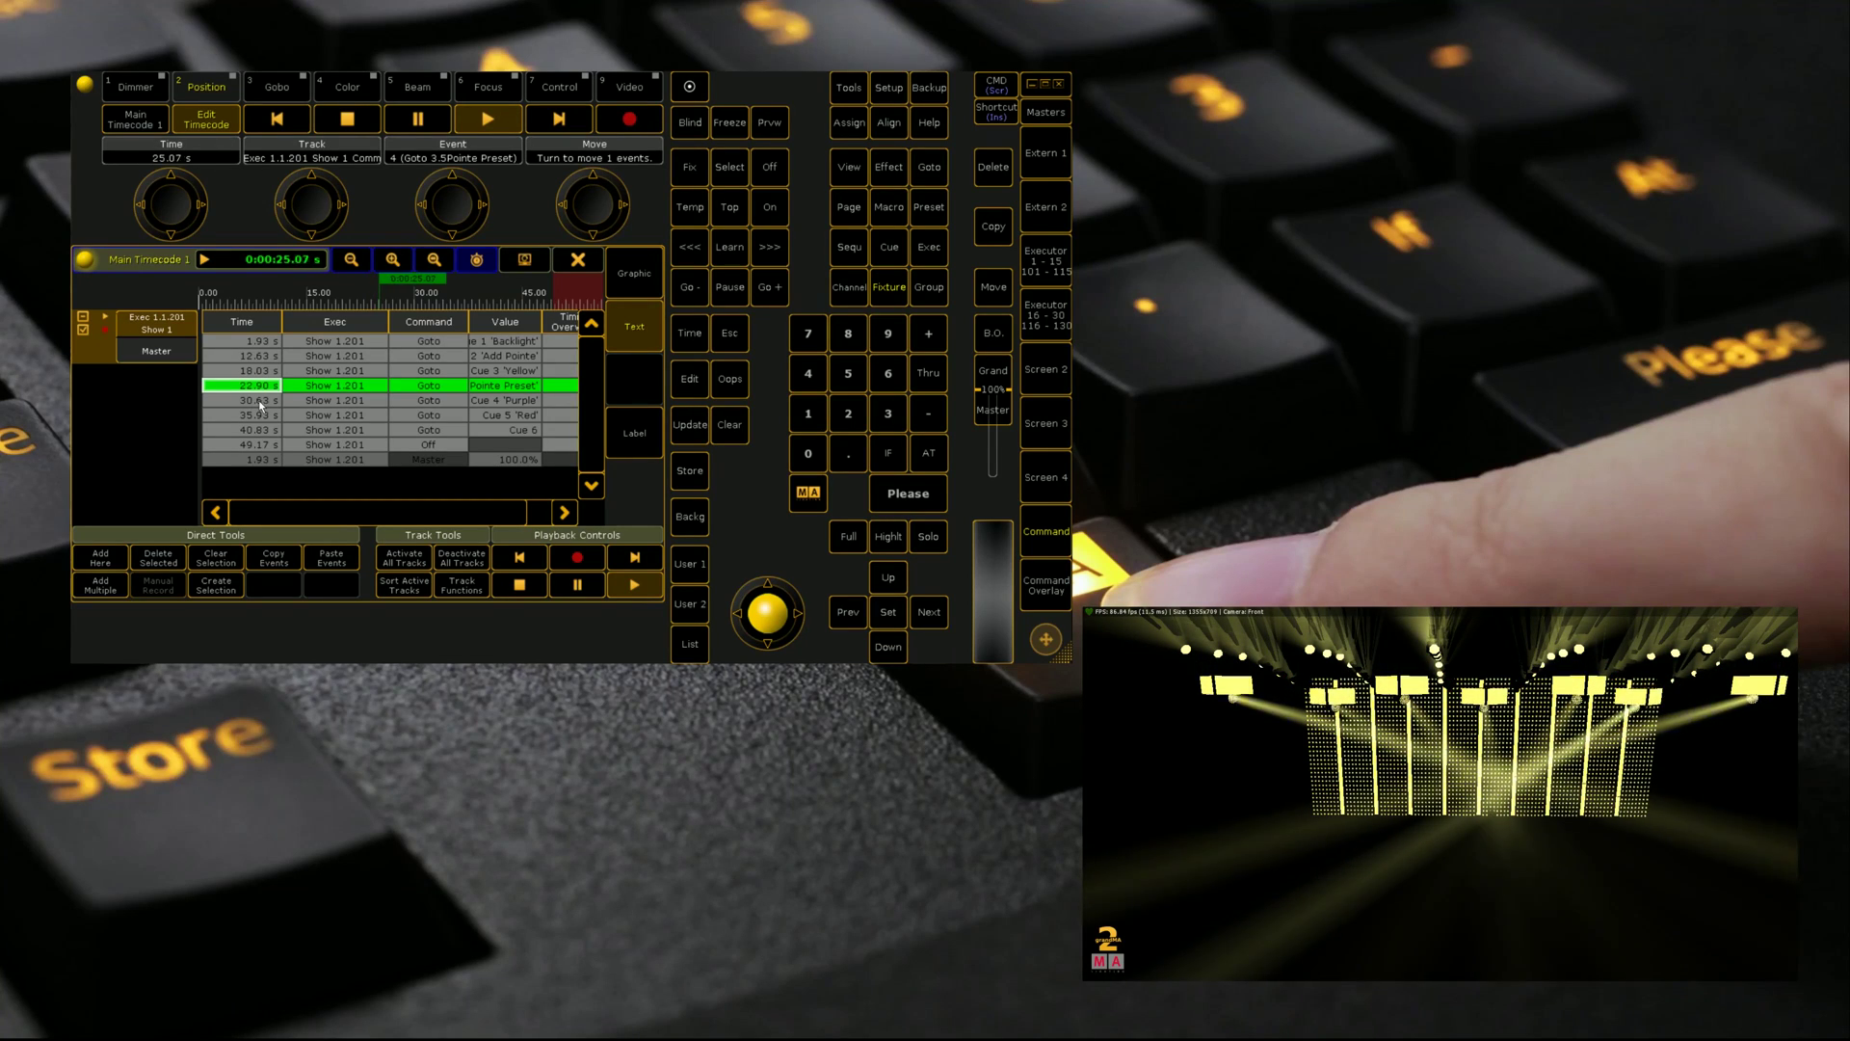
# Step: Close the timecode event editor and halt playback at about 48 seconds with the Stop Qlab macro
pyautogui.click(579, 261)
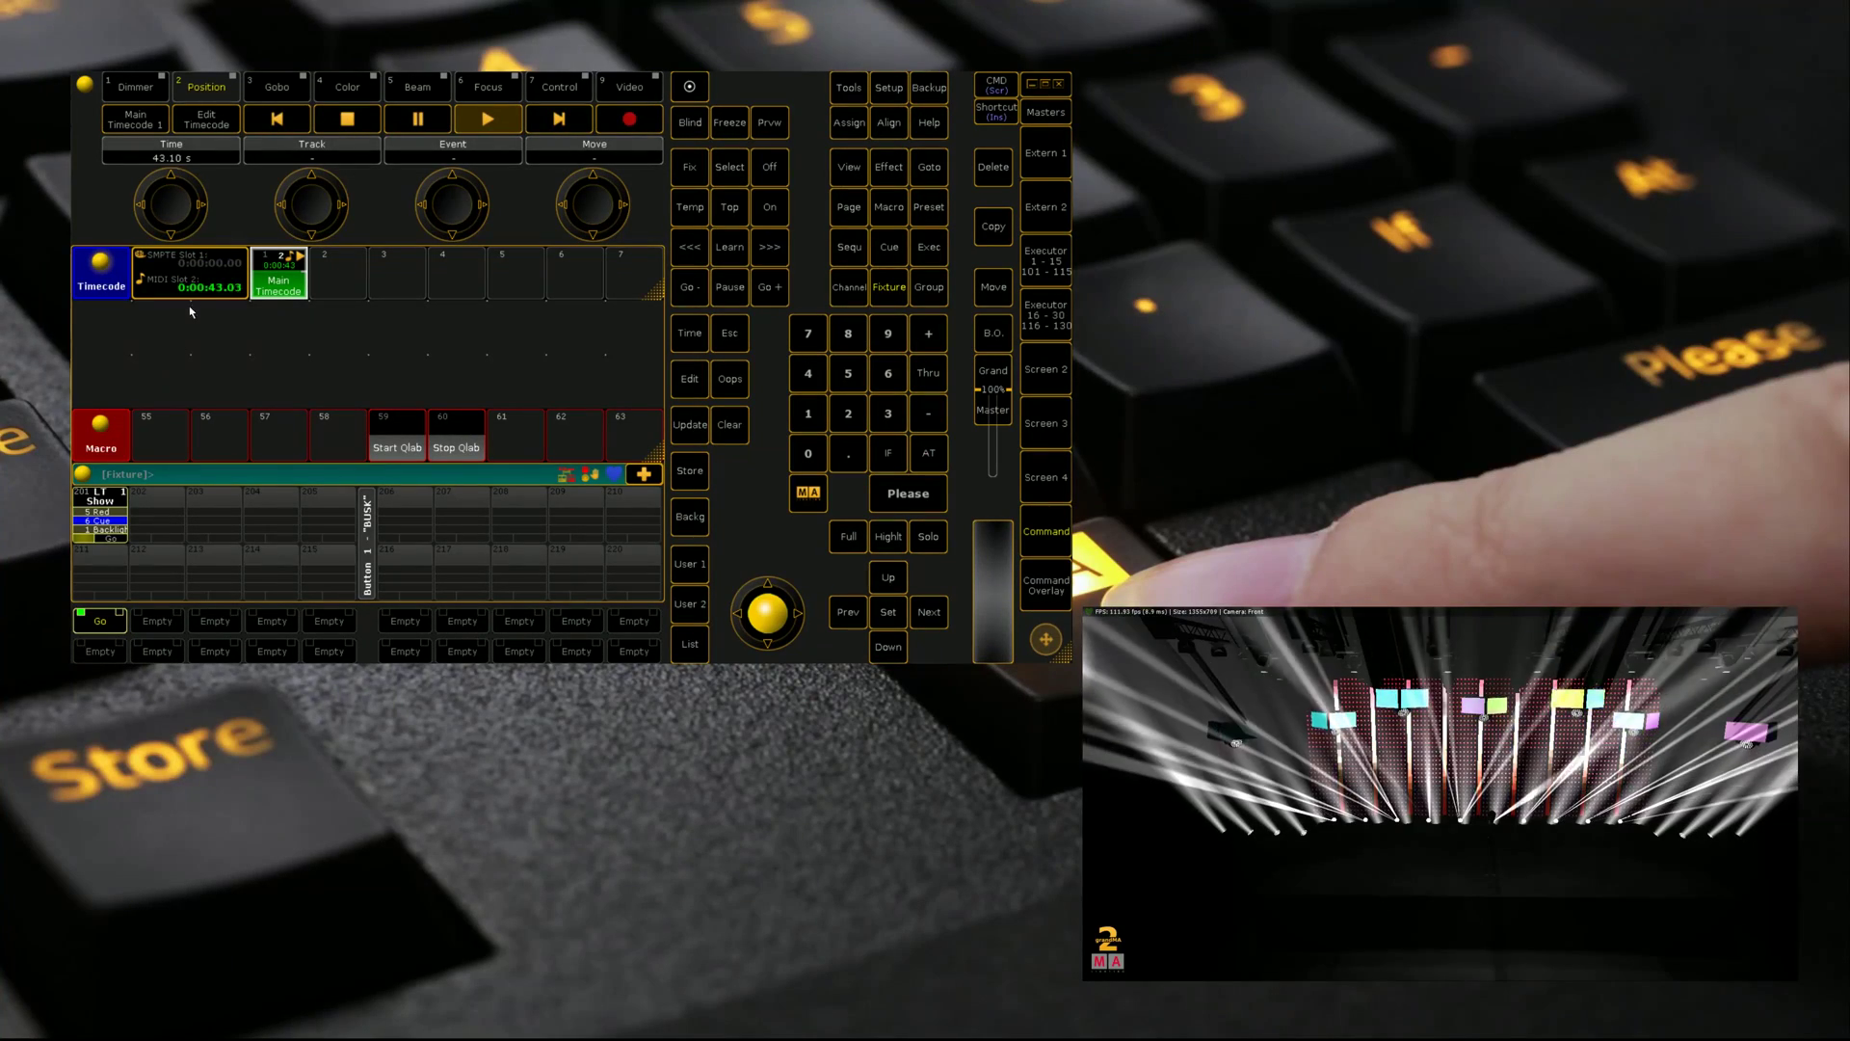
pyautogui.click(450, 448)
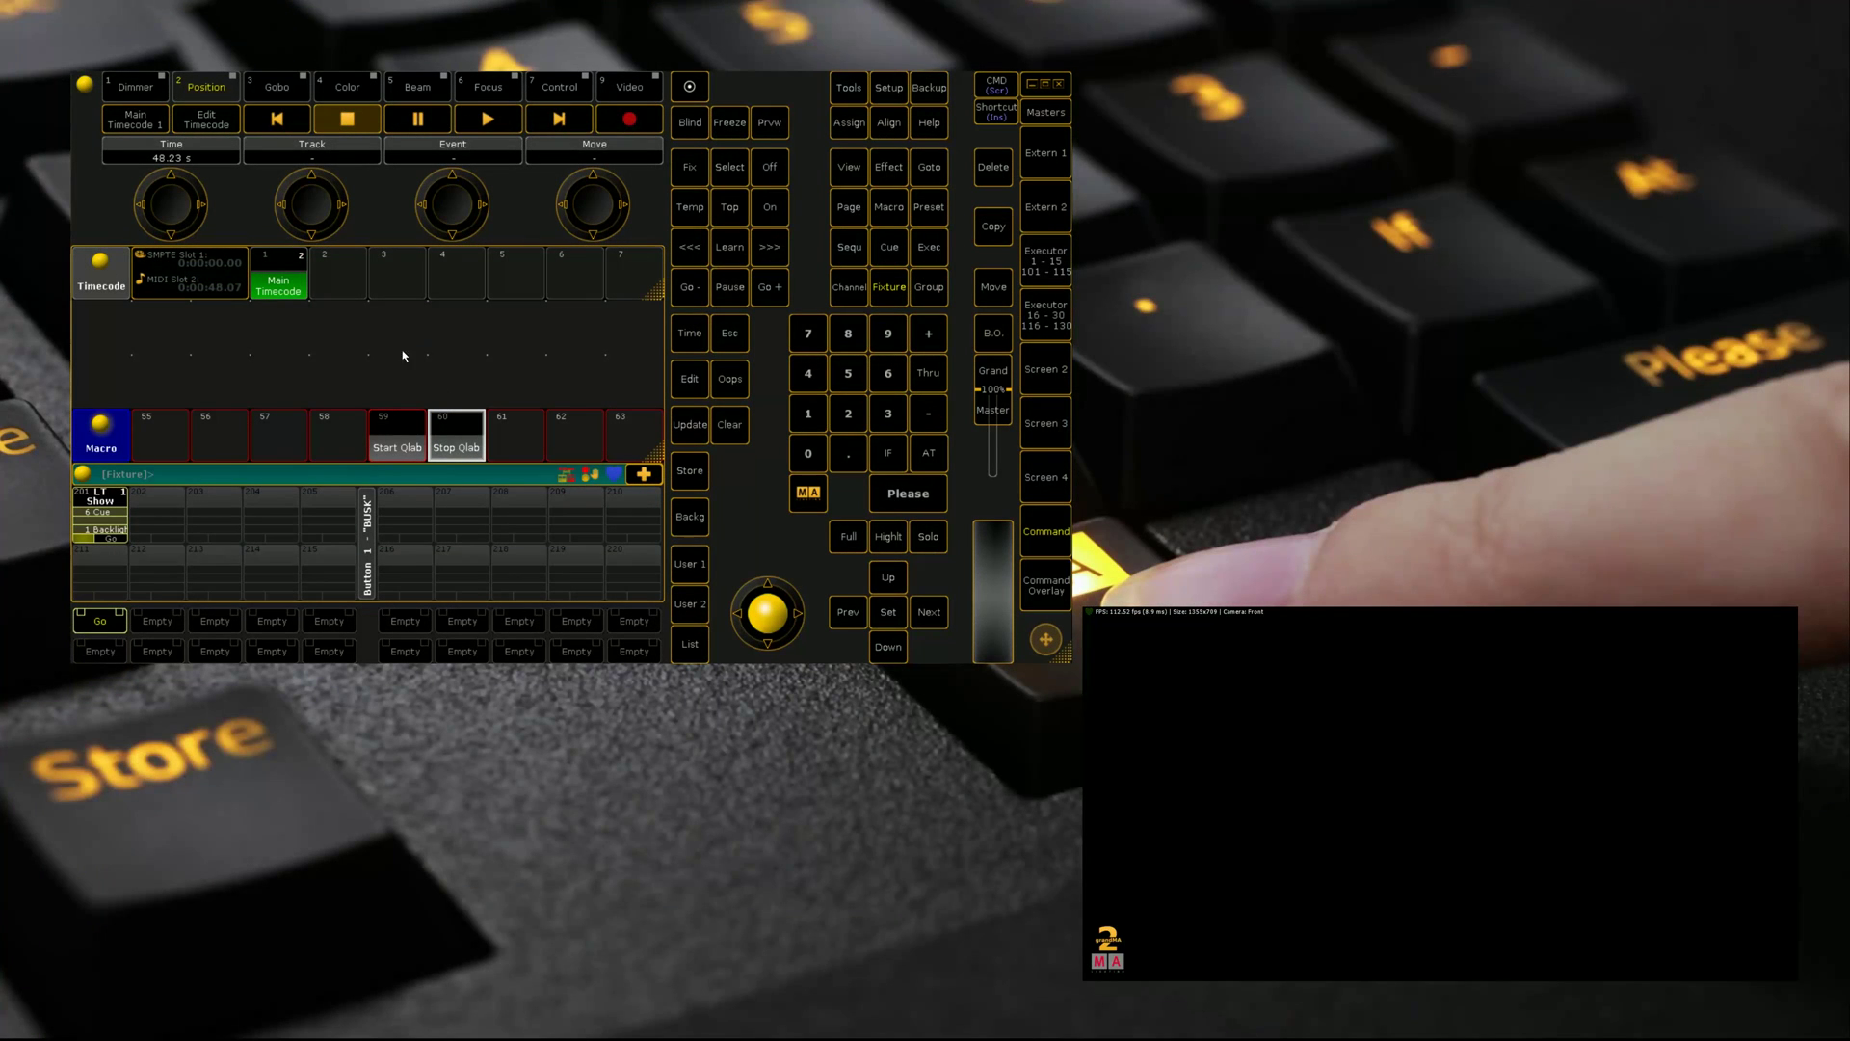